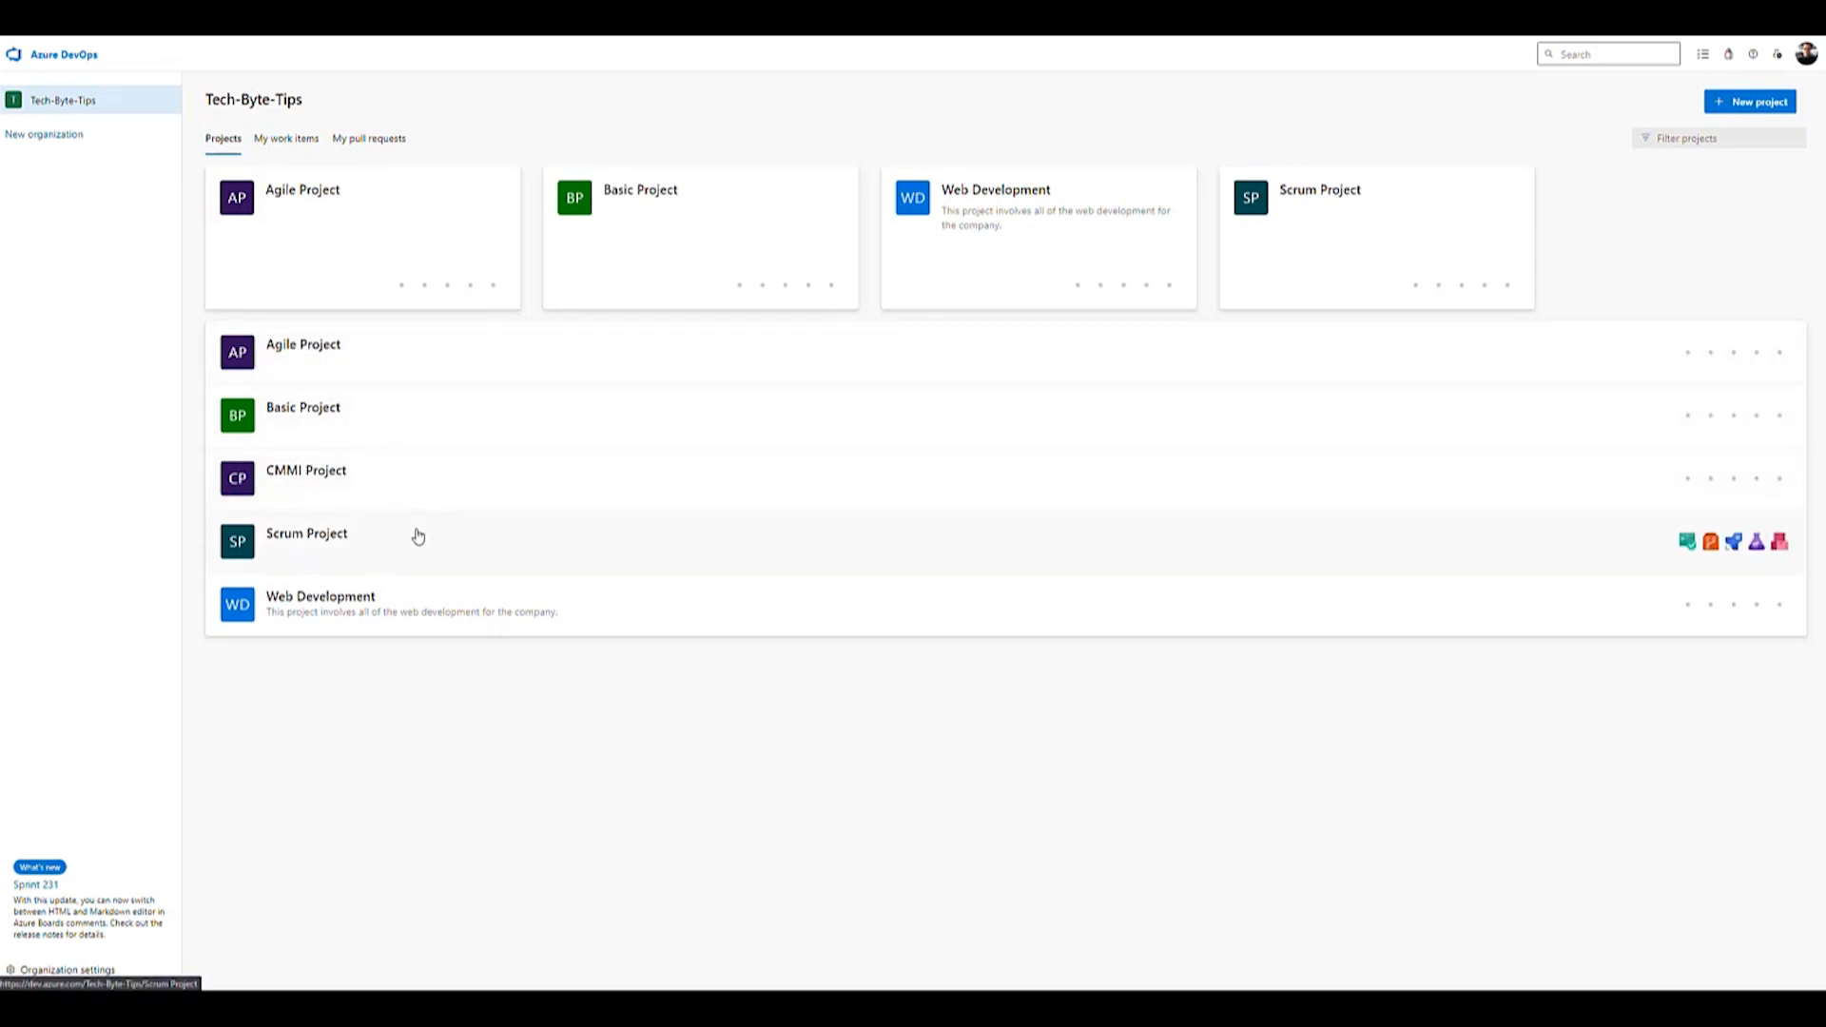
# Step: Review the work item process options offered for a new project, and cancel the project creation
pyautogui.click(1749, 105)
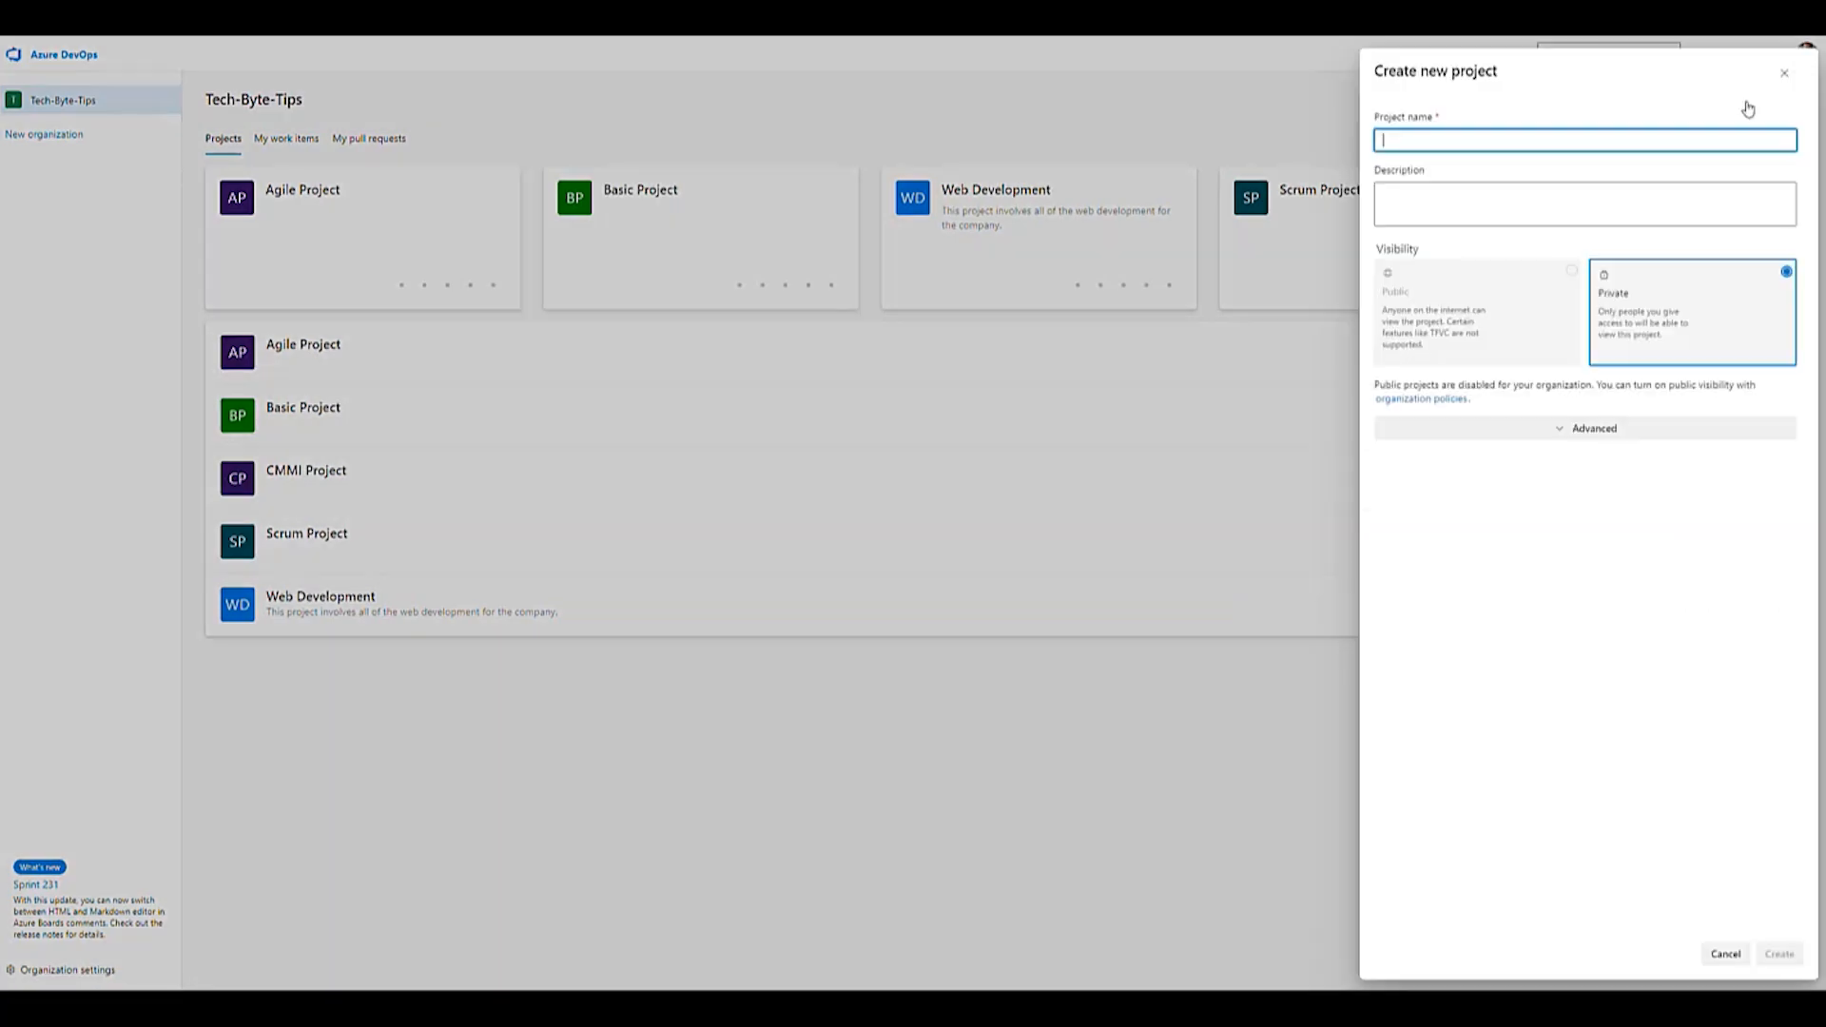
pyautogui.click(1584, 433)
pyautogui.click(1647, 480)
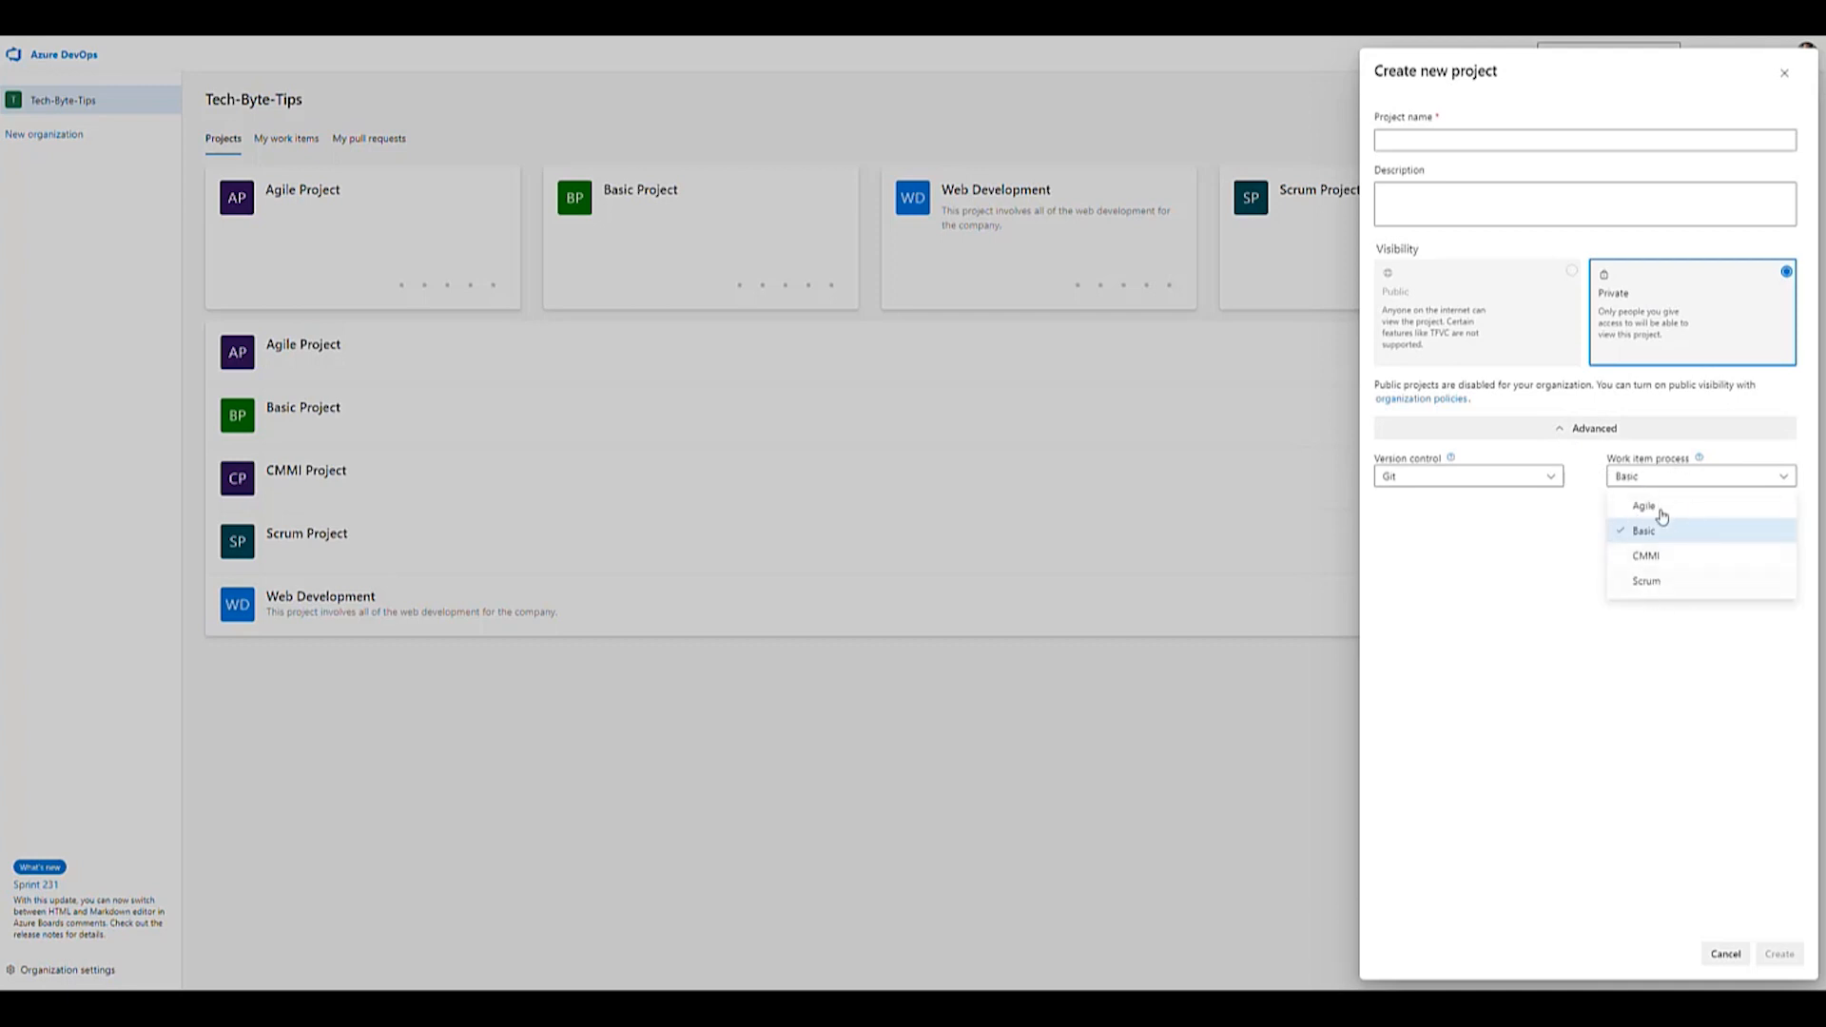
pyautogui.rightClick(1605, 775)
pyautogui.click(1539, 755)
pyautogui.click(1724, 955)
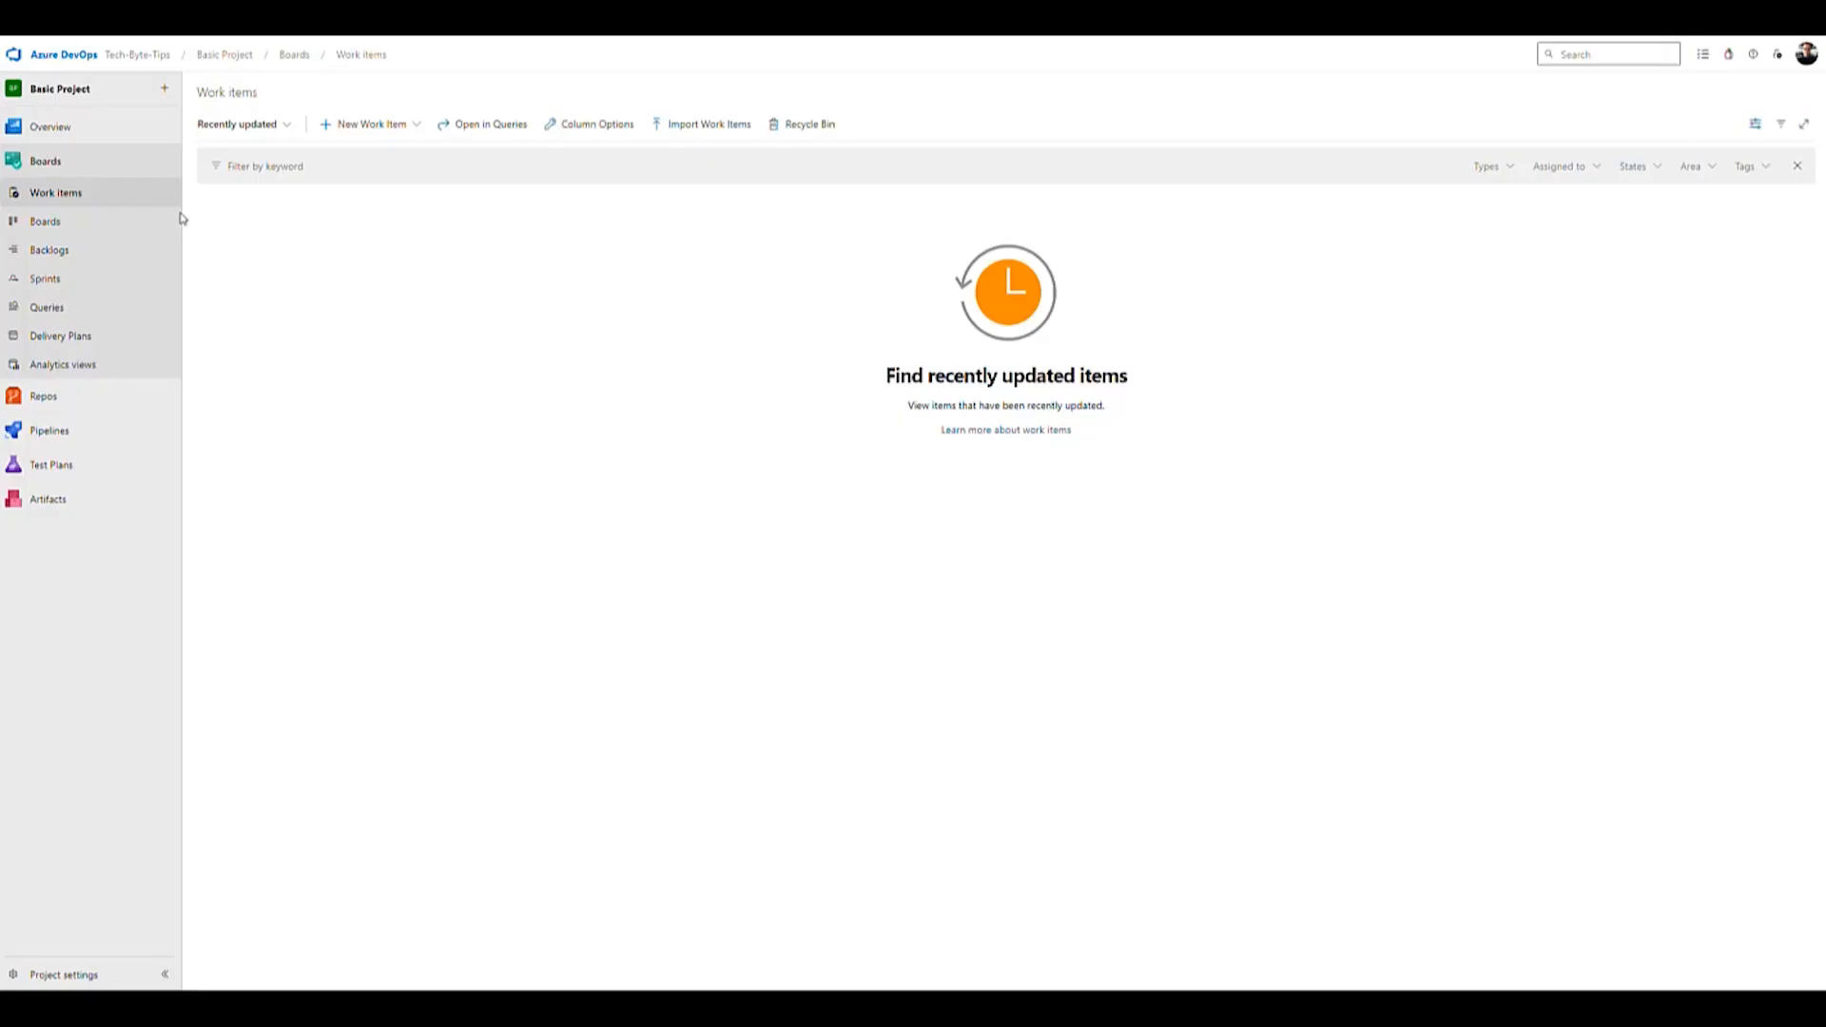
# Step: Create and save an epic titled "Sample Epic" in the work items of Basic Project
pyautogui.click(57, 126)
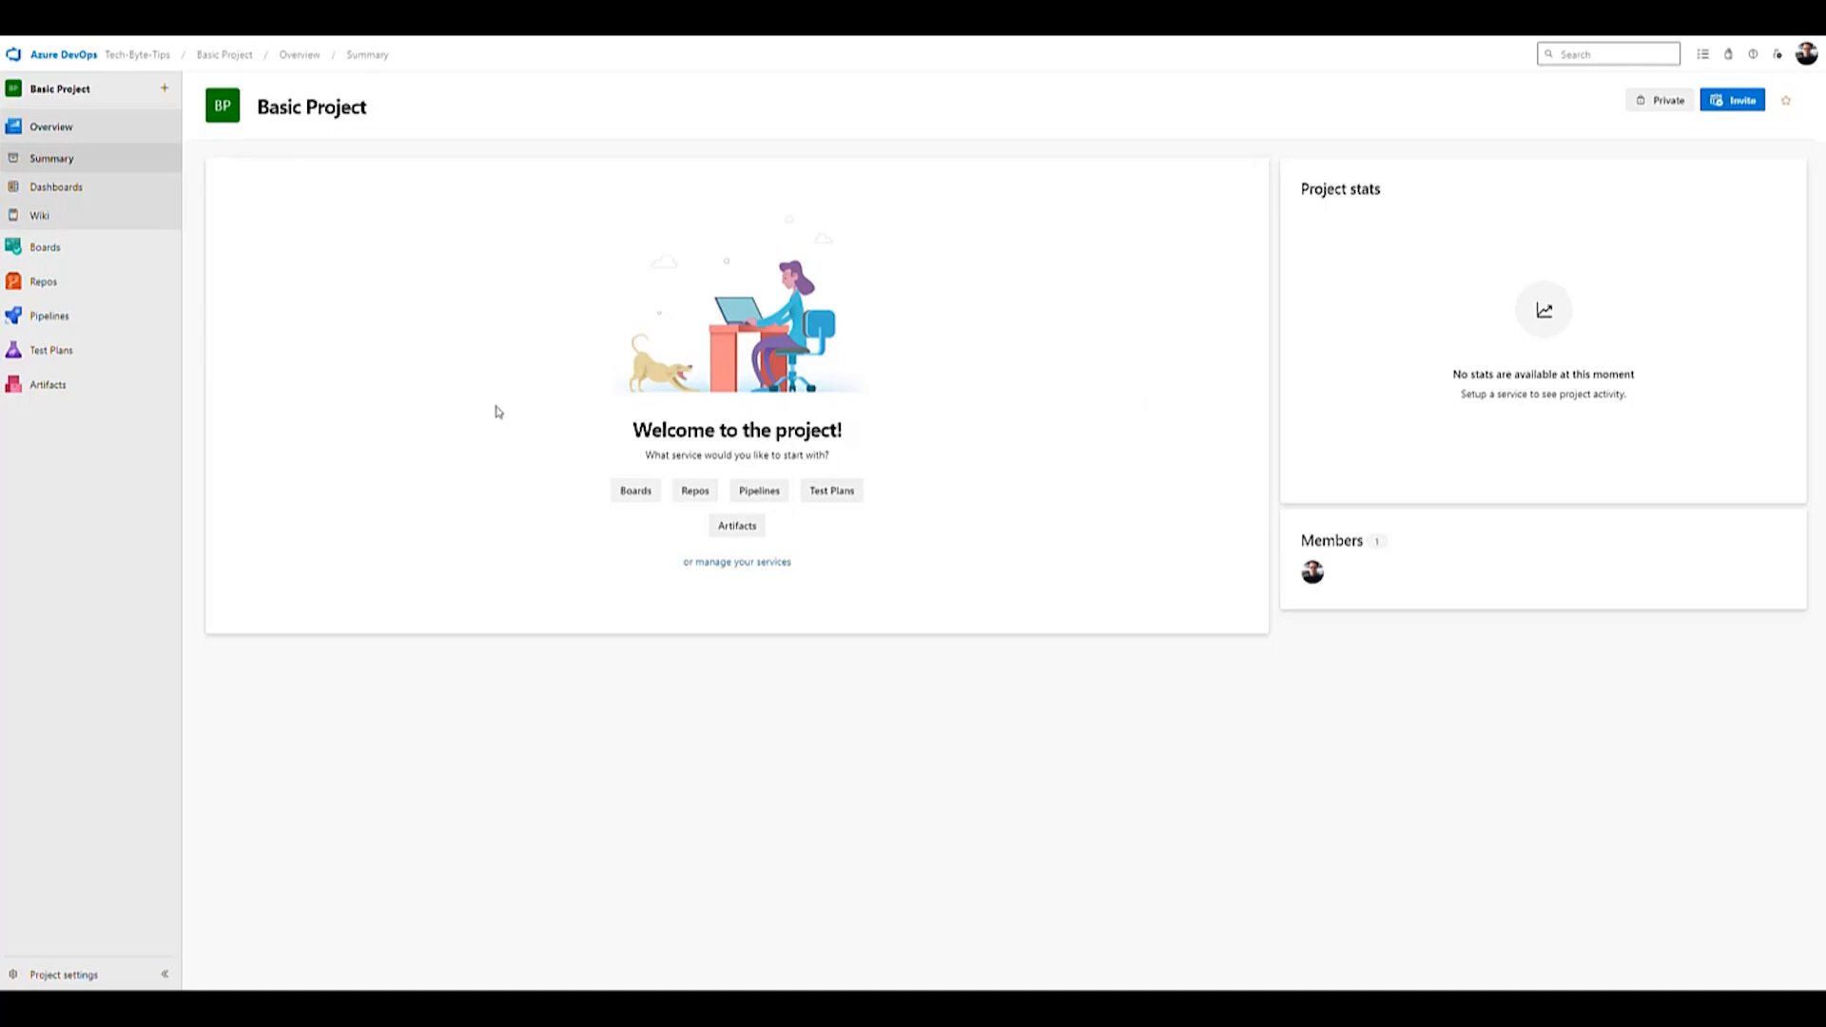
pyautogui.click(49, 246)
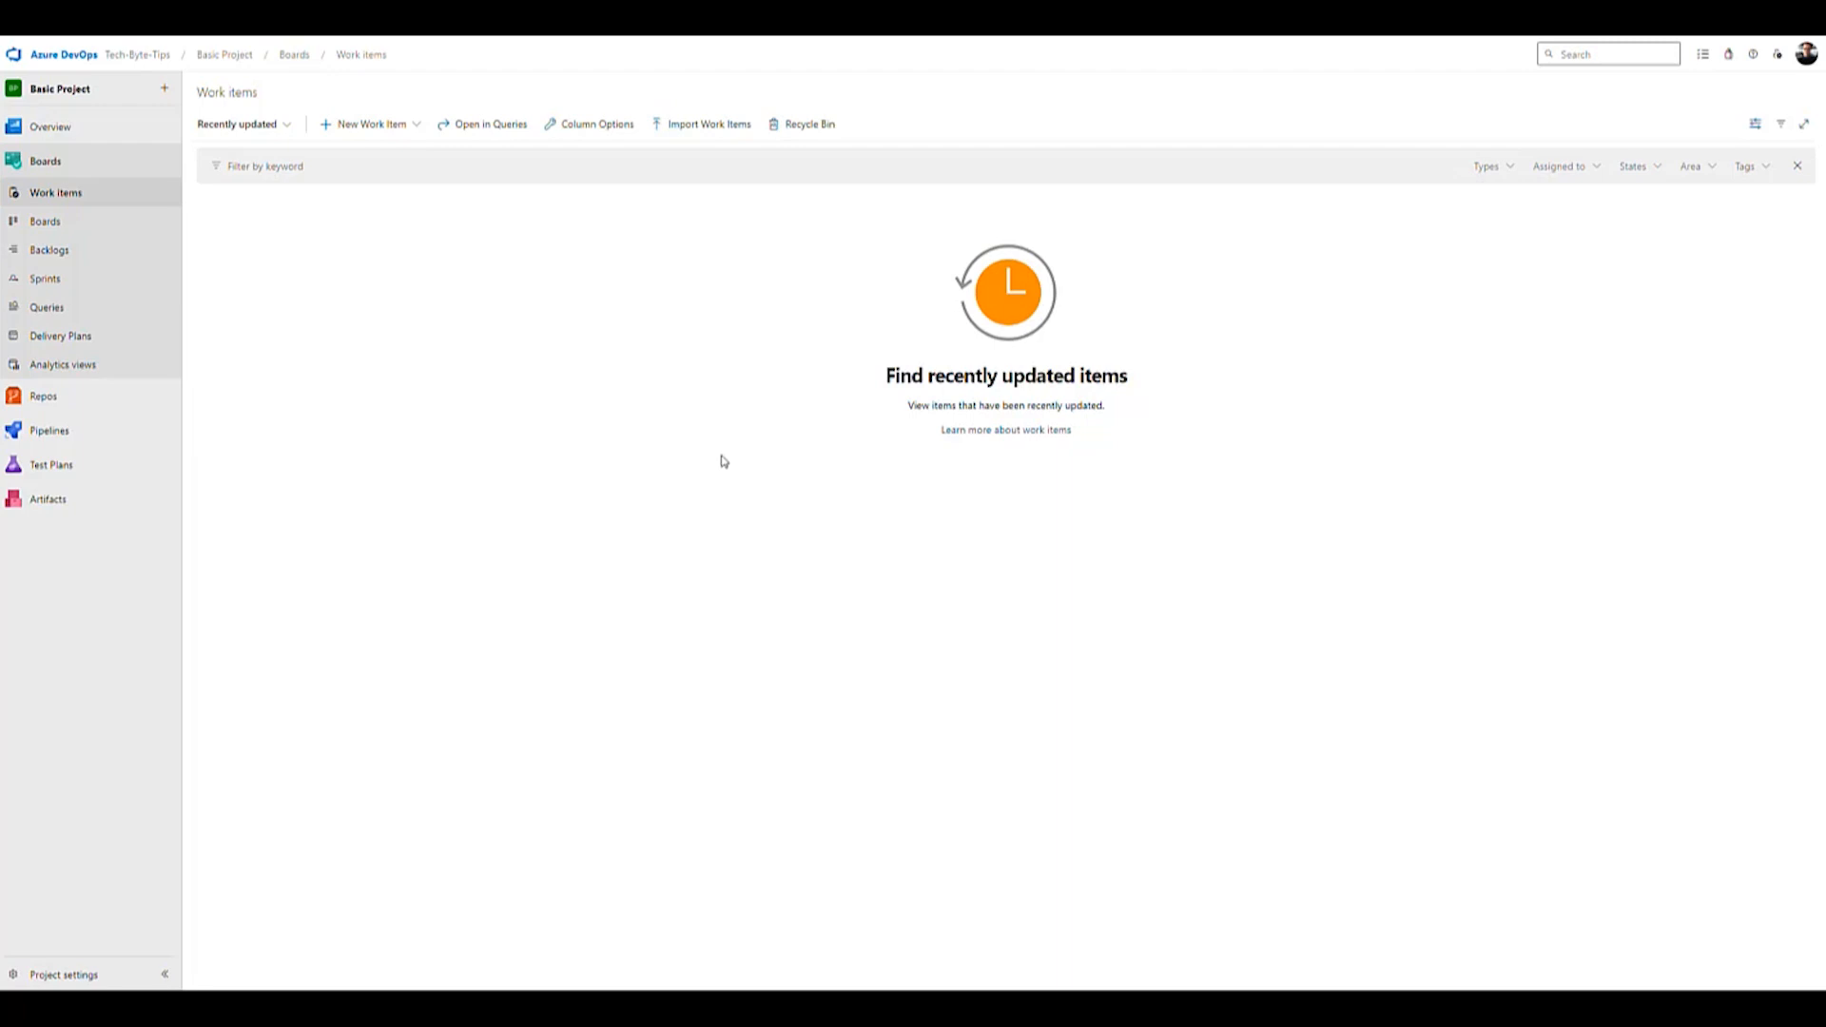
pyautogui.click(417, 127)
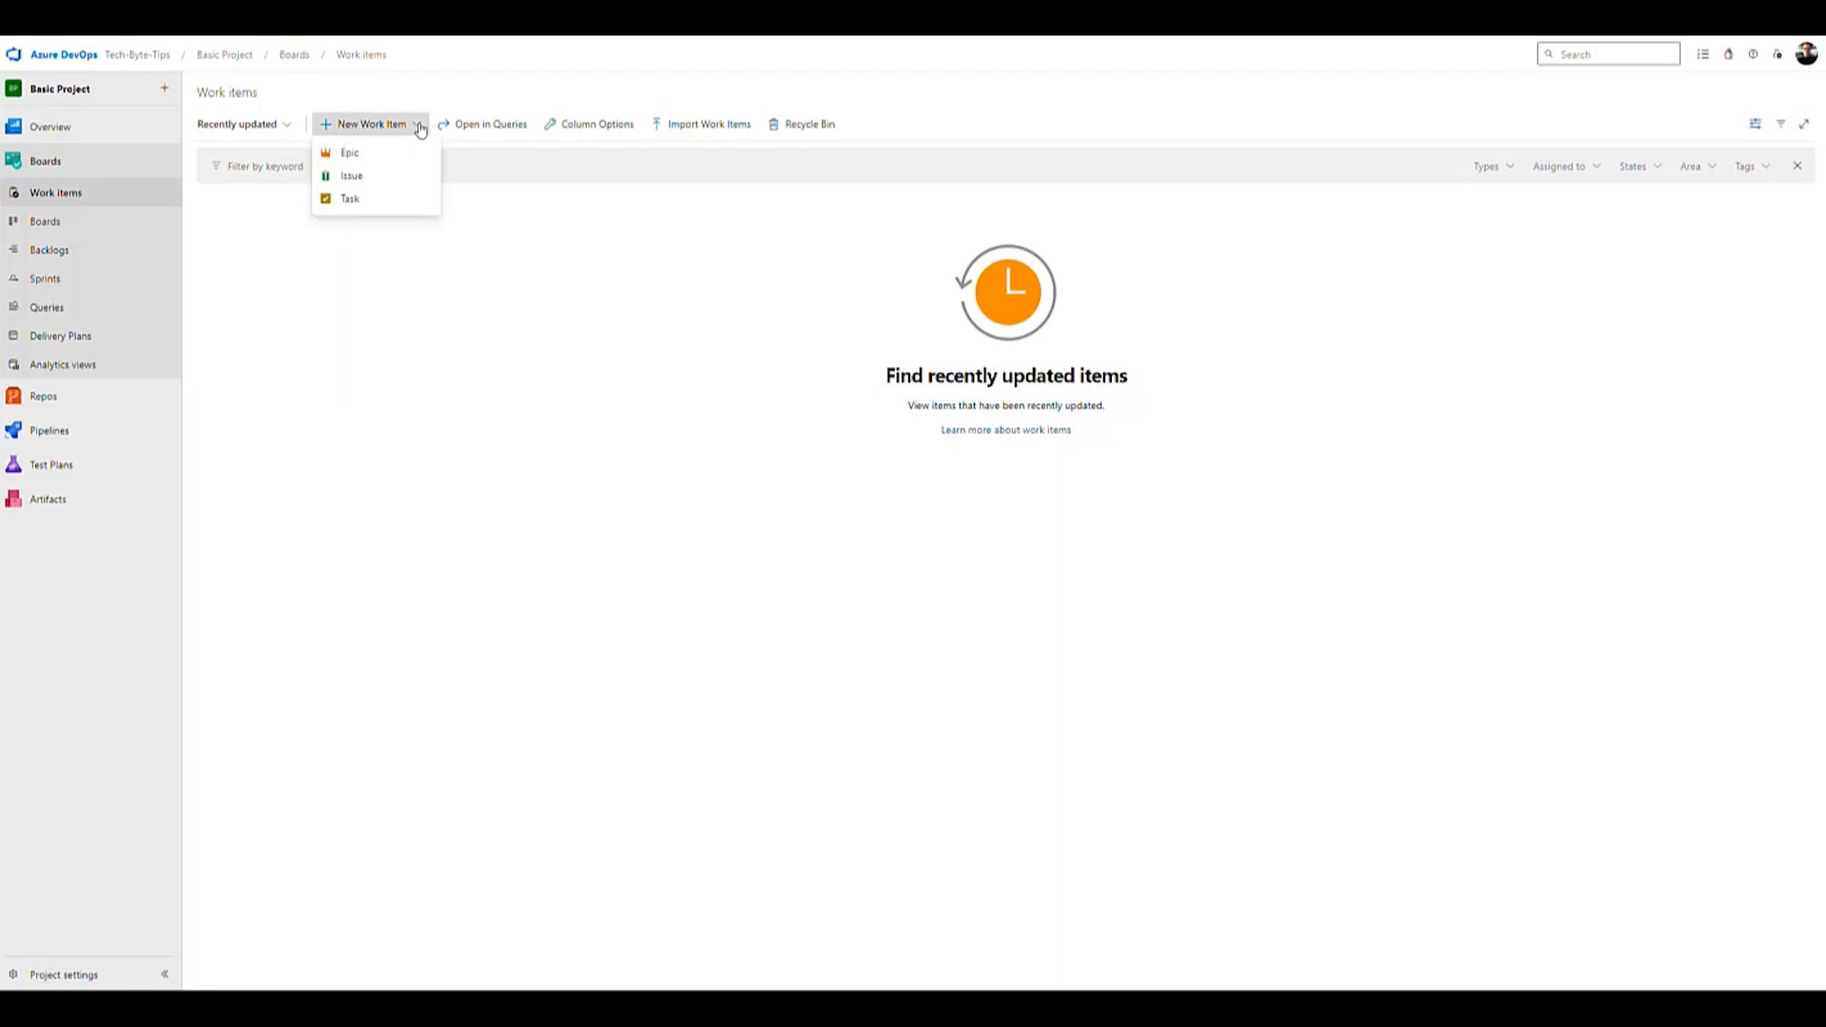
pyautogui.click(359, 162)
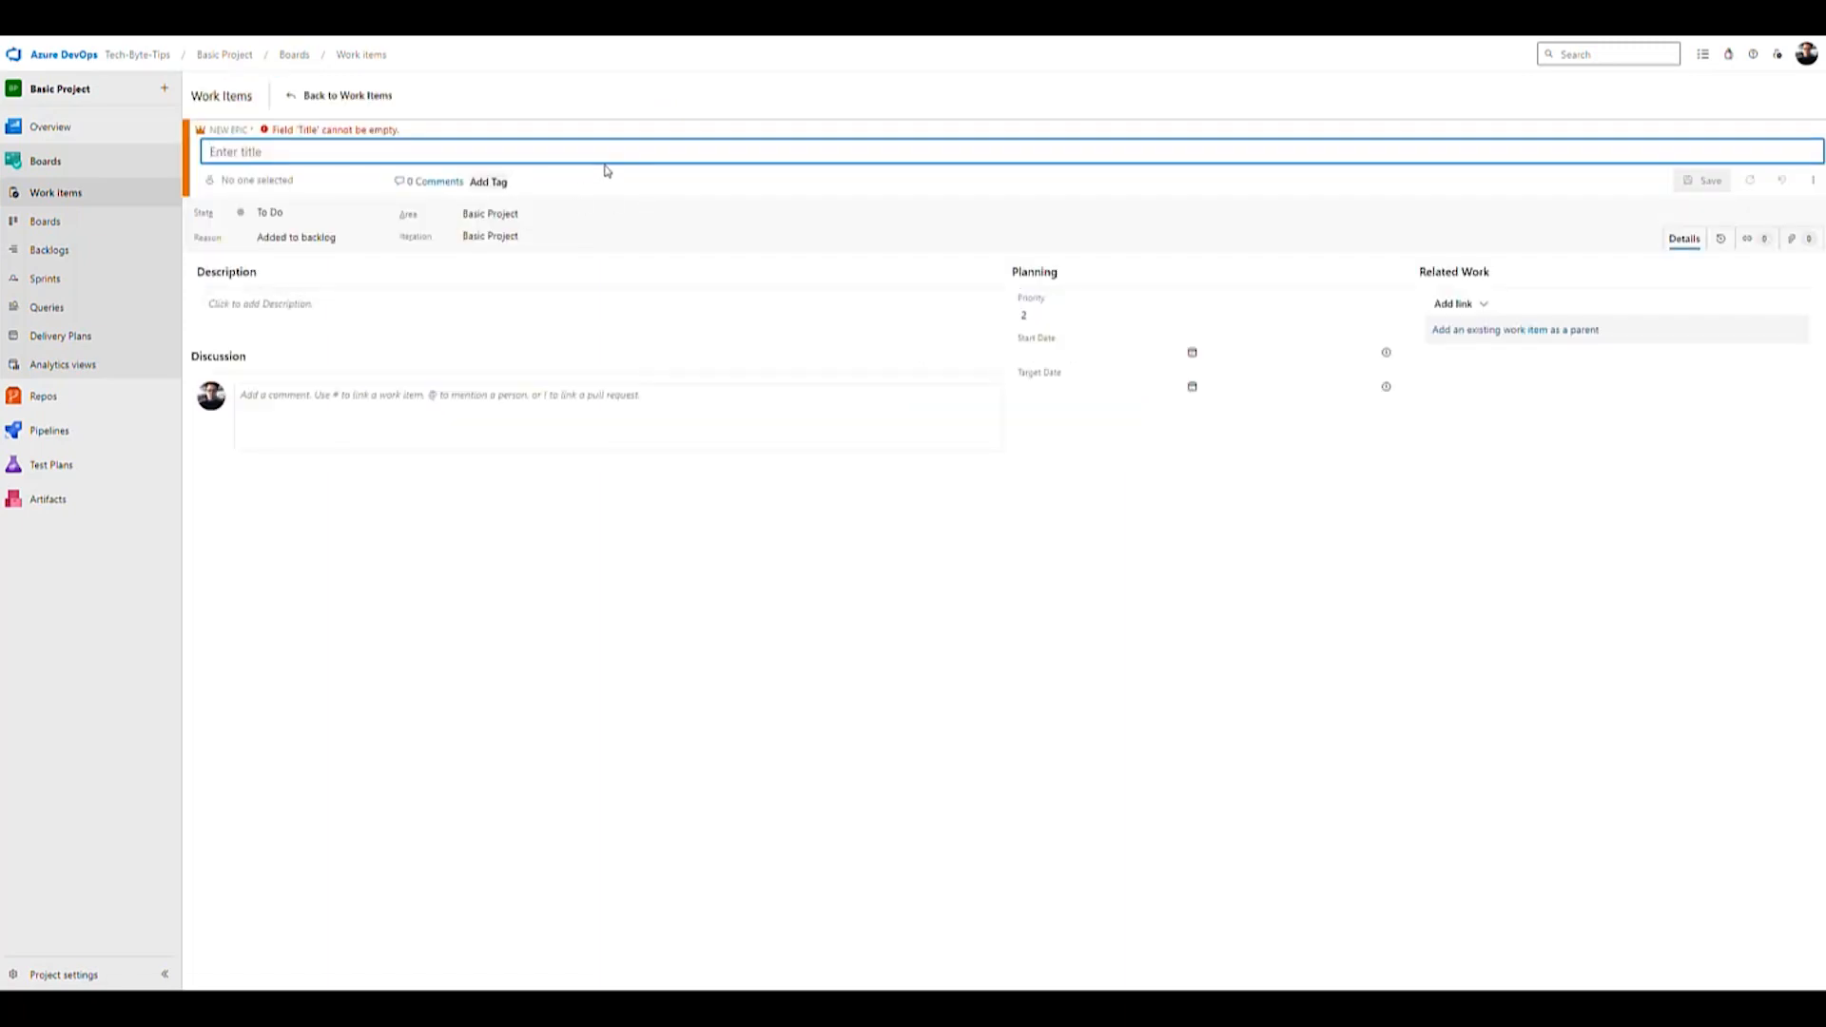
pyautogui.write('Sample Epic')
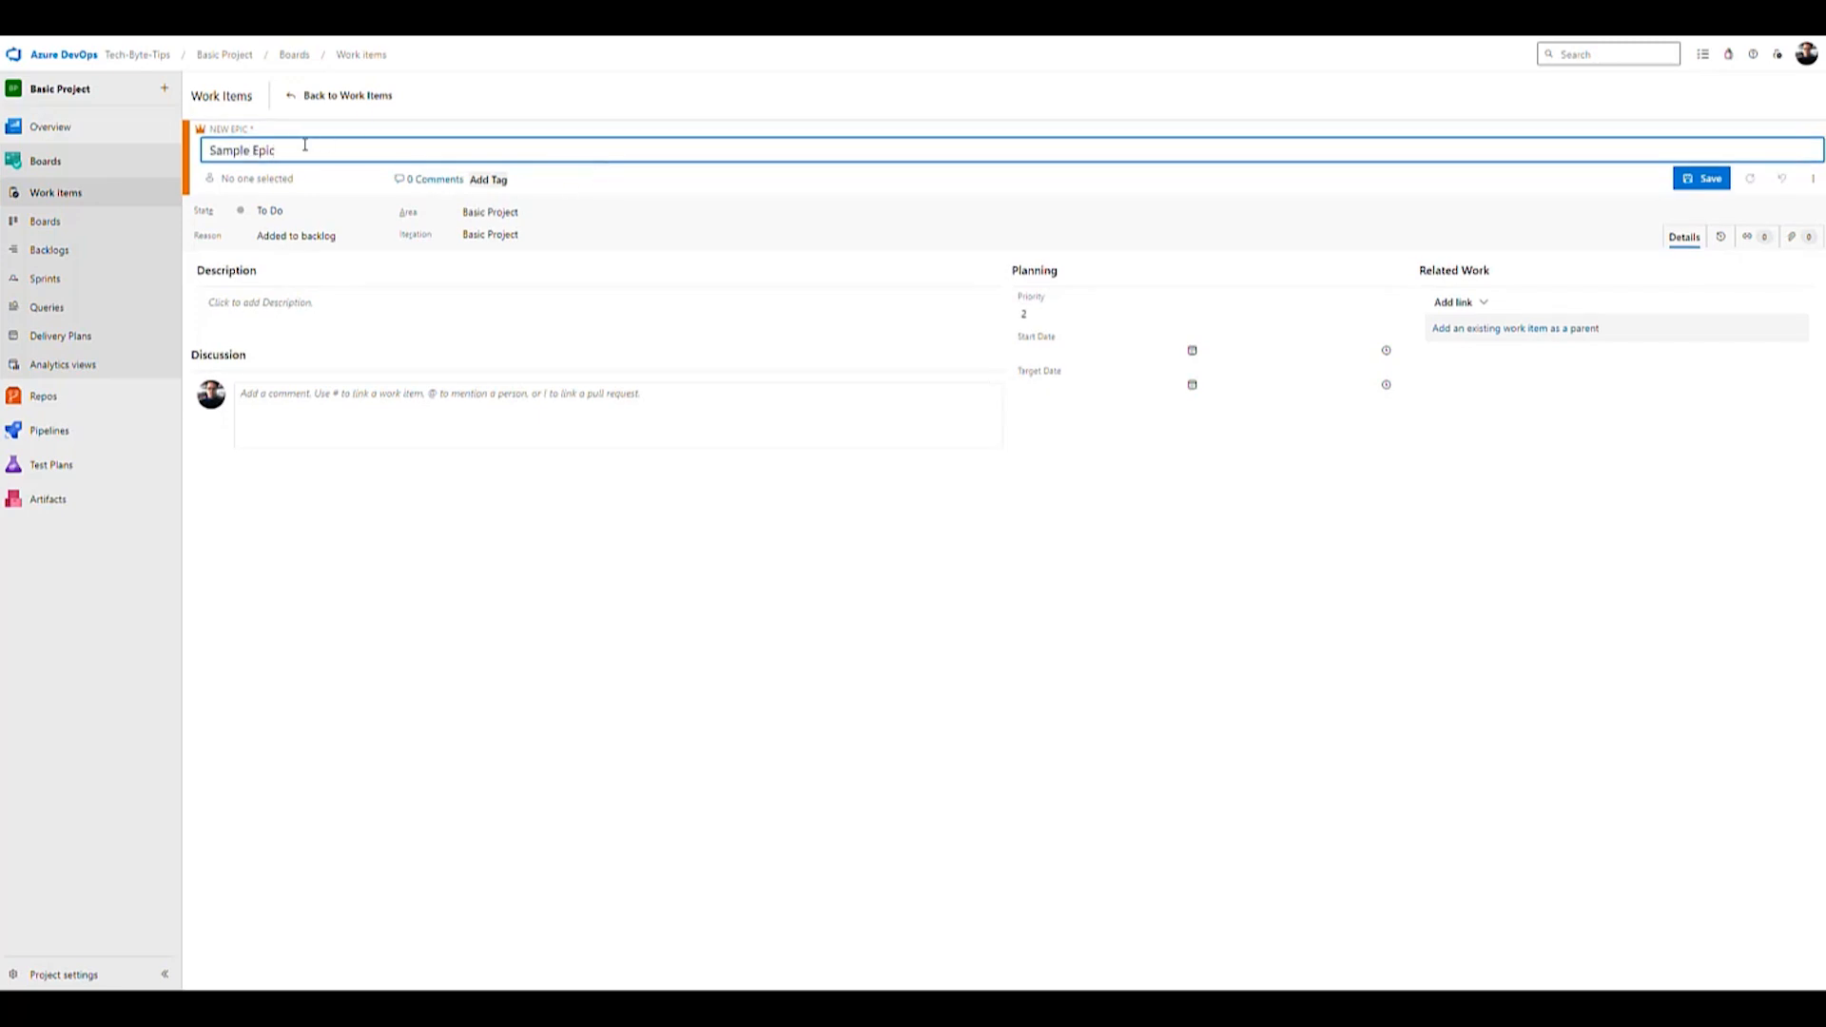
pyautogui.click(318, 311)
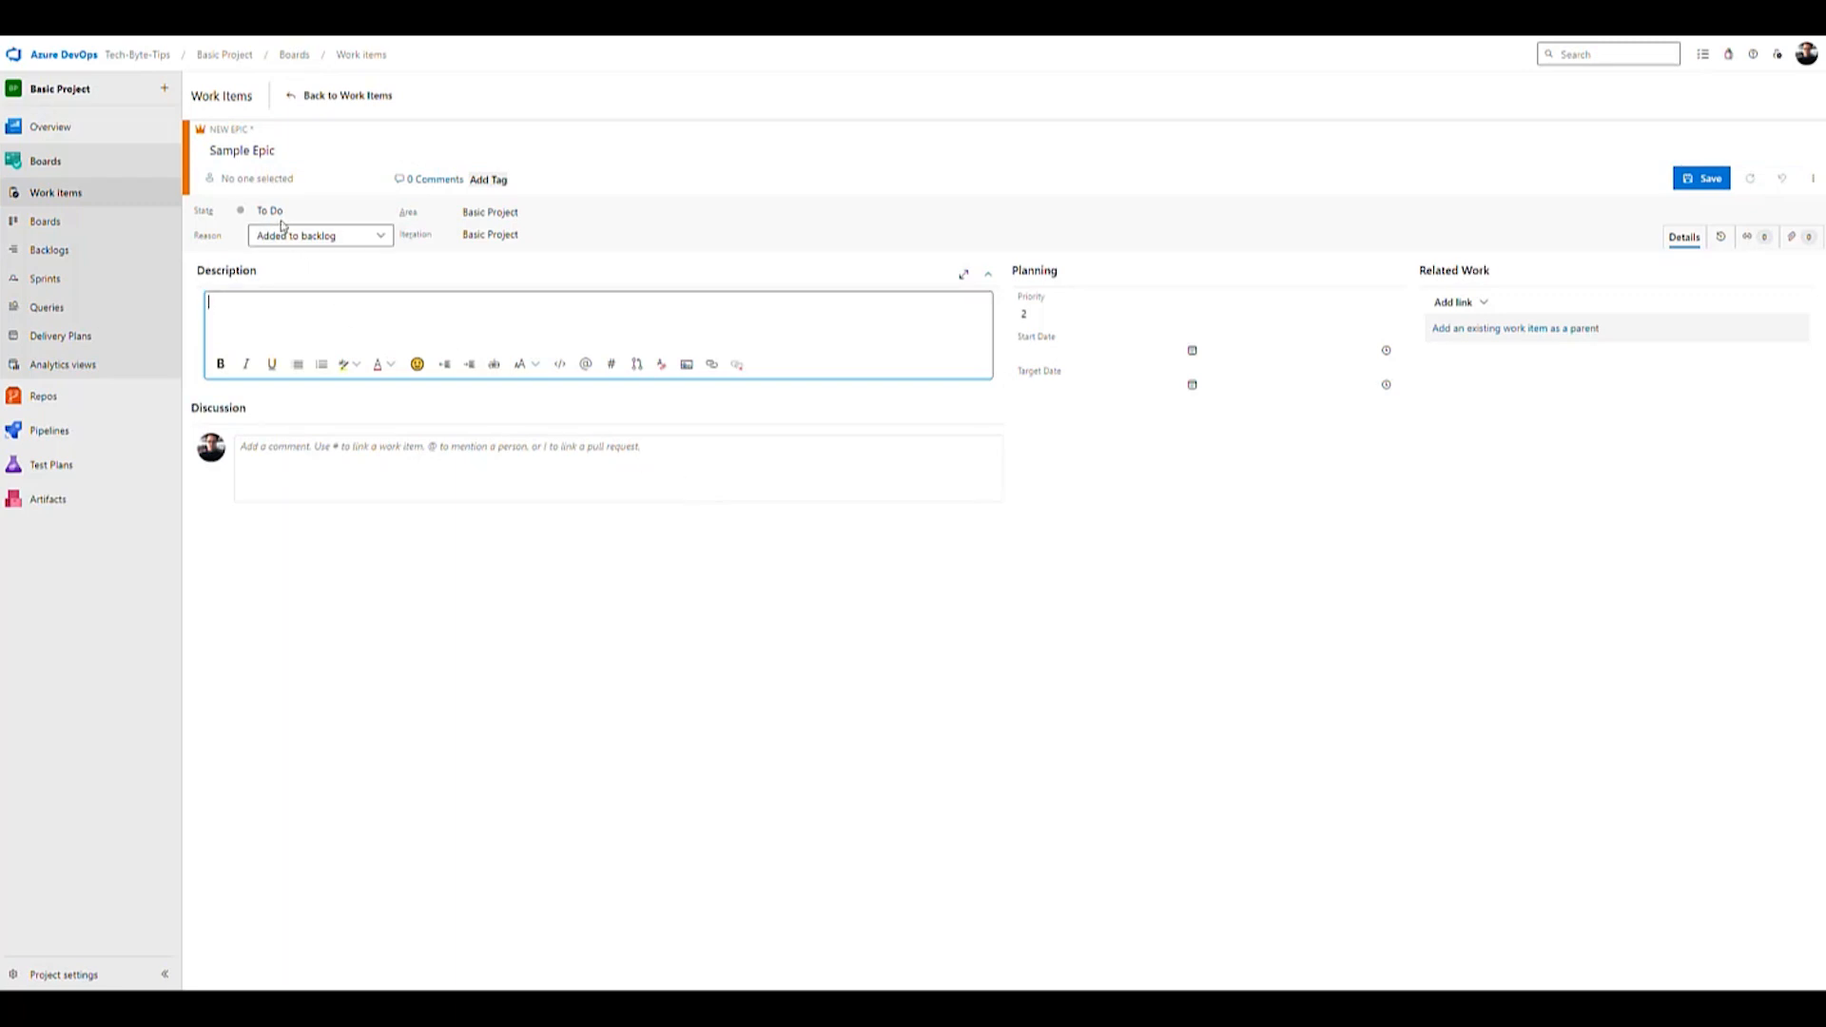
pyautogui.click(379, 214)
pyautogui.click(380, 214)
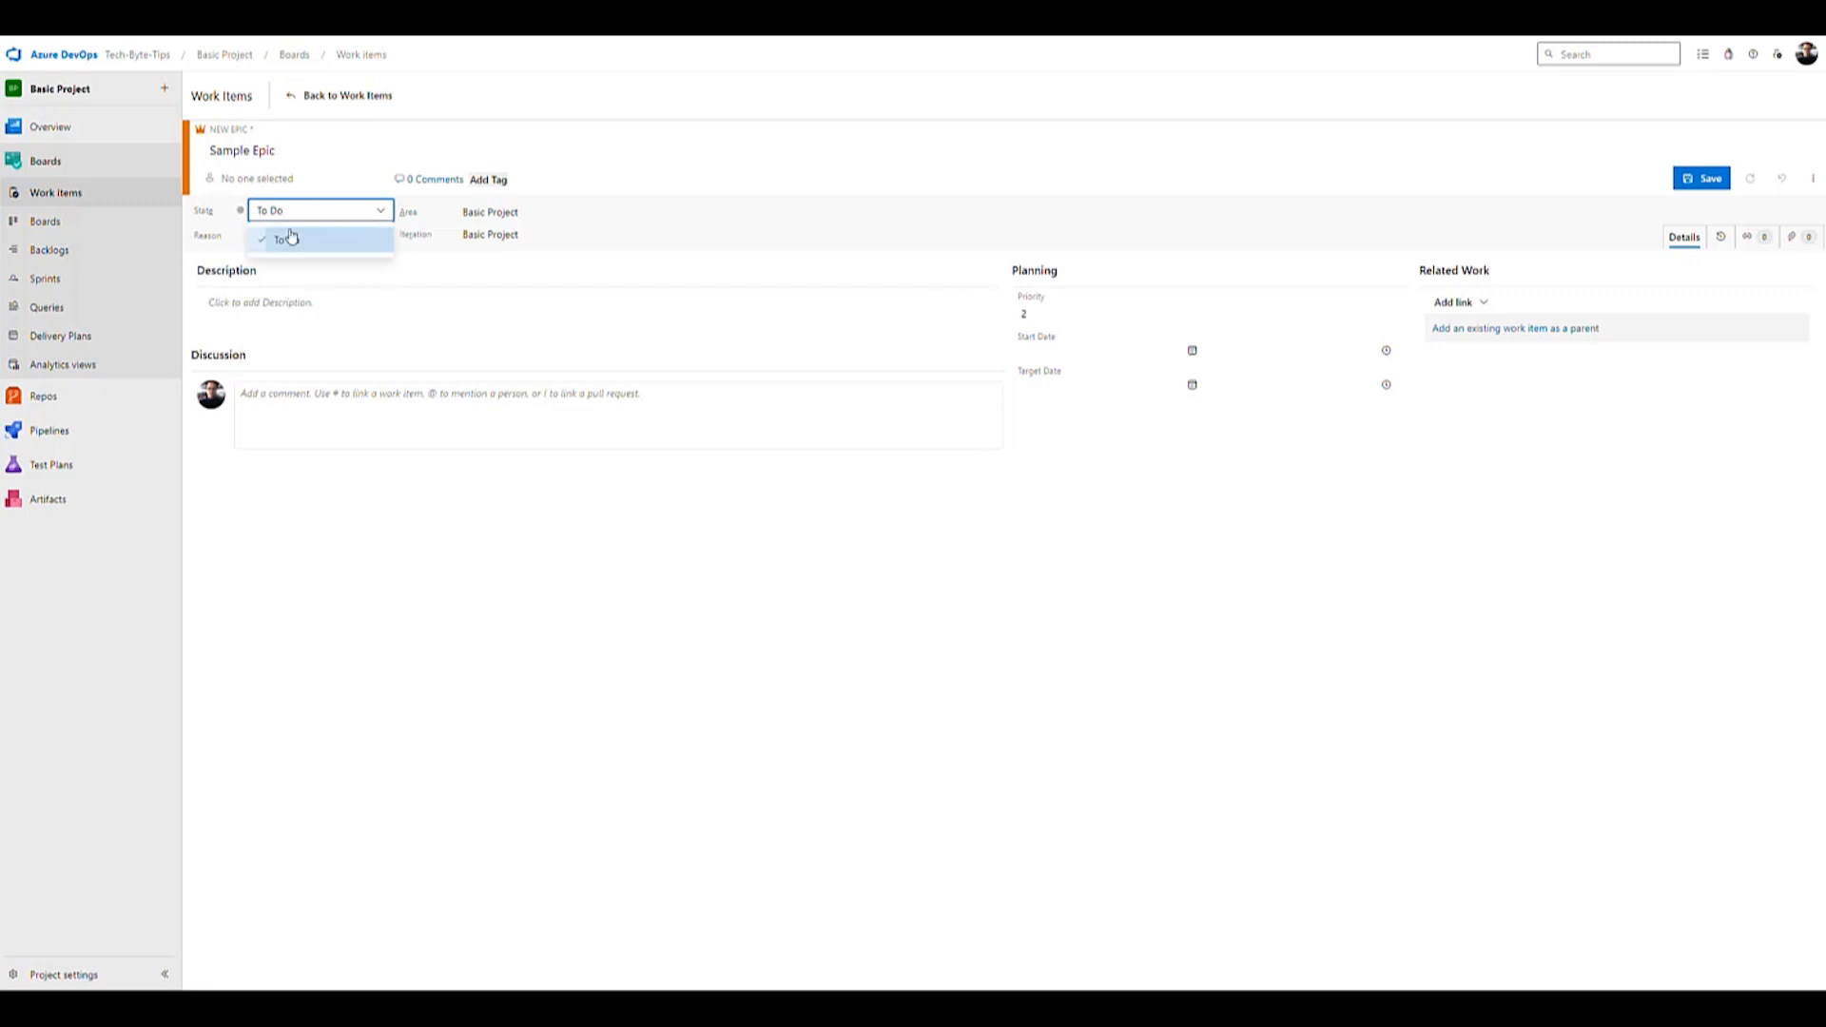
pyautogui.click(468, 526)
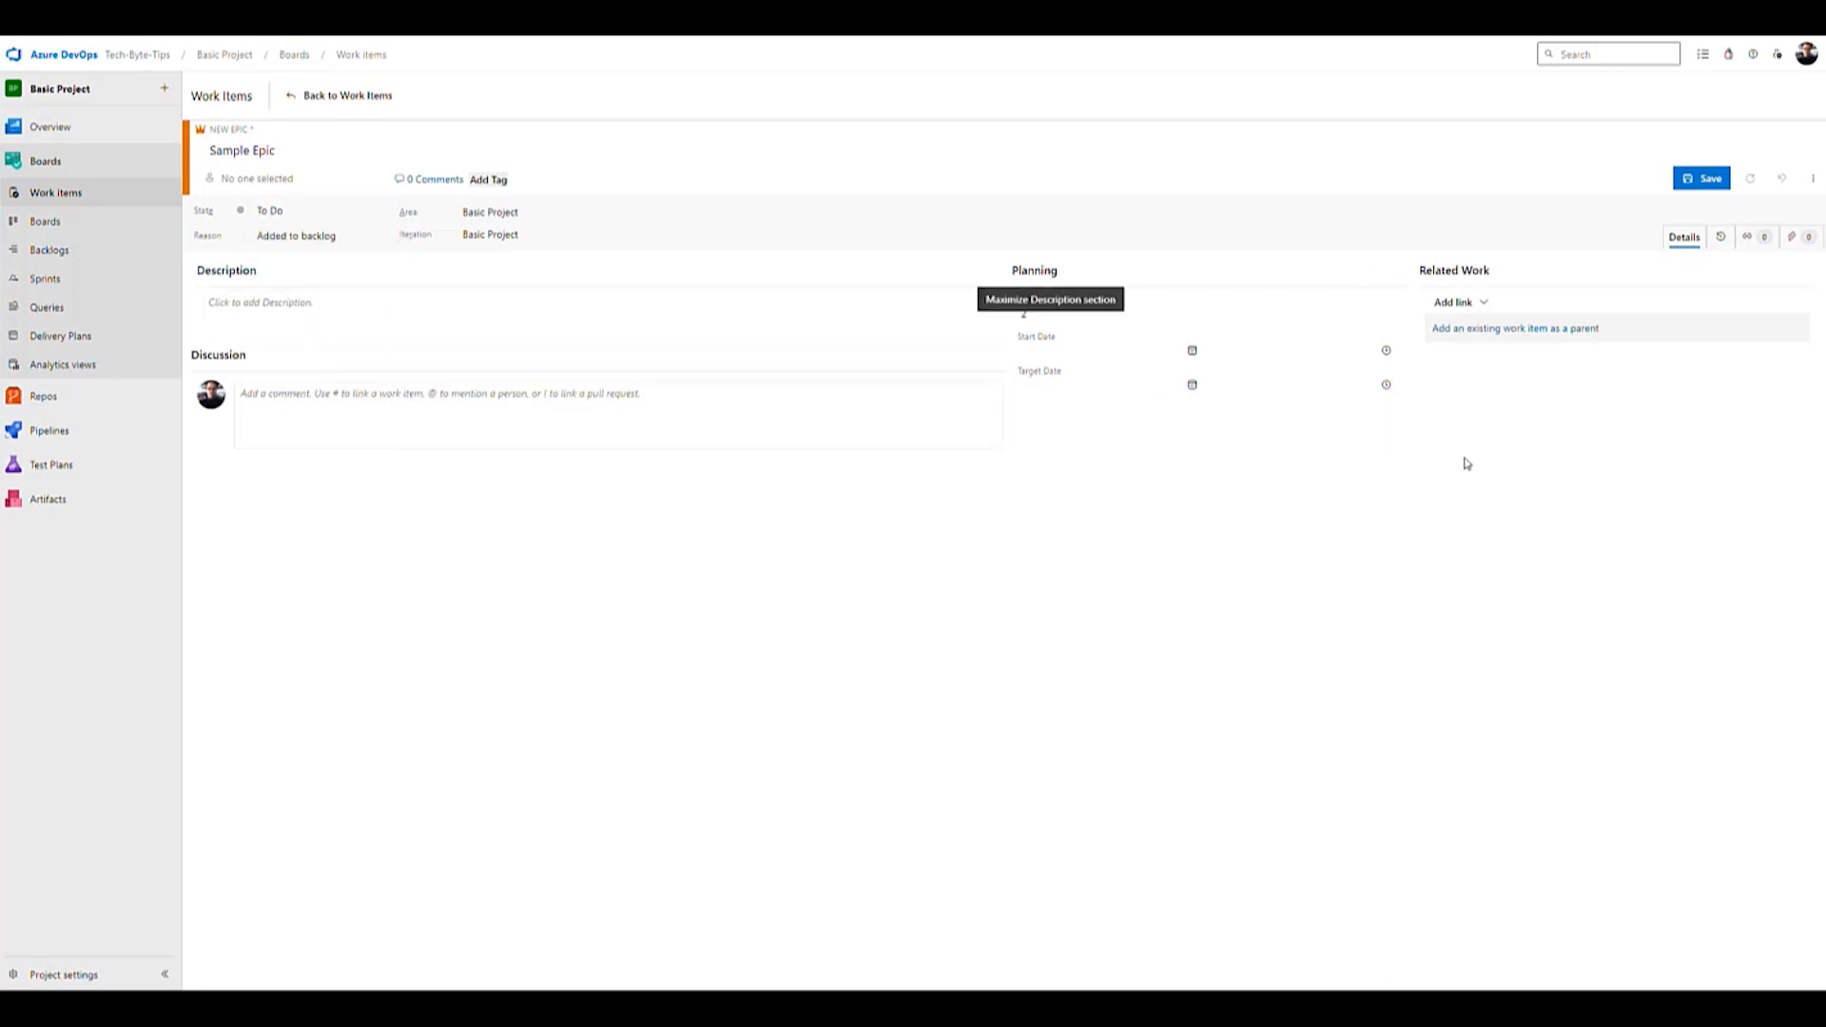
pyautogui.click(1702, 180)
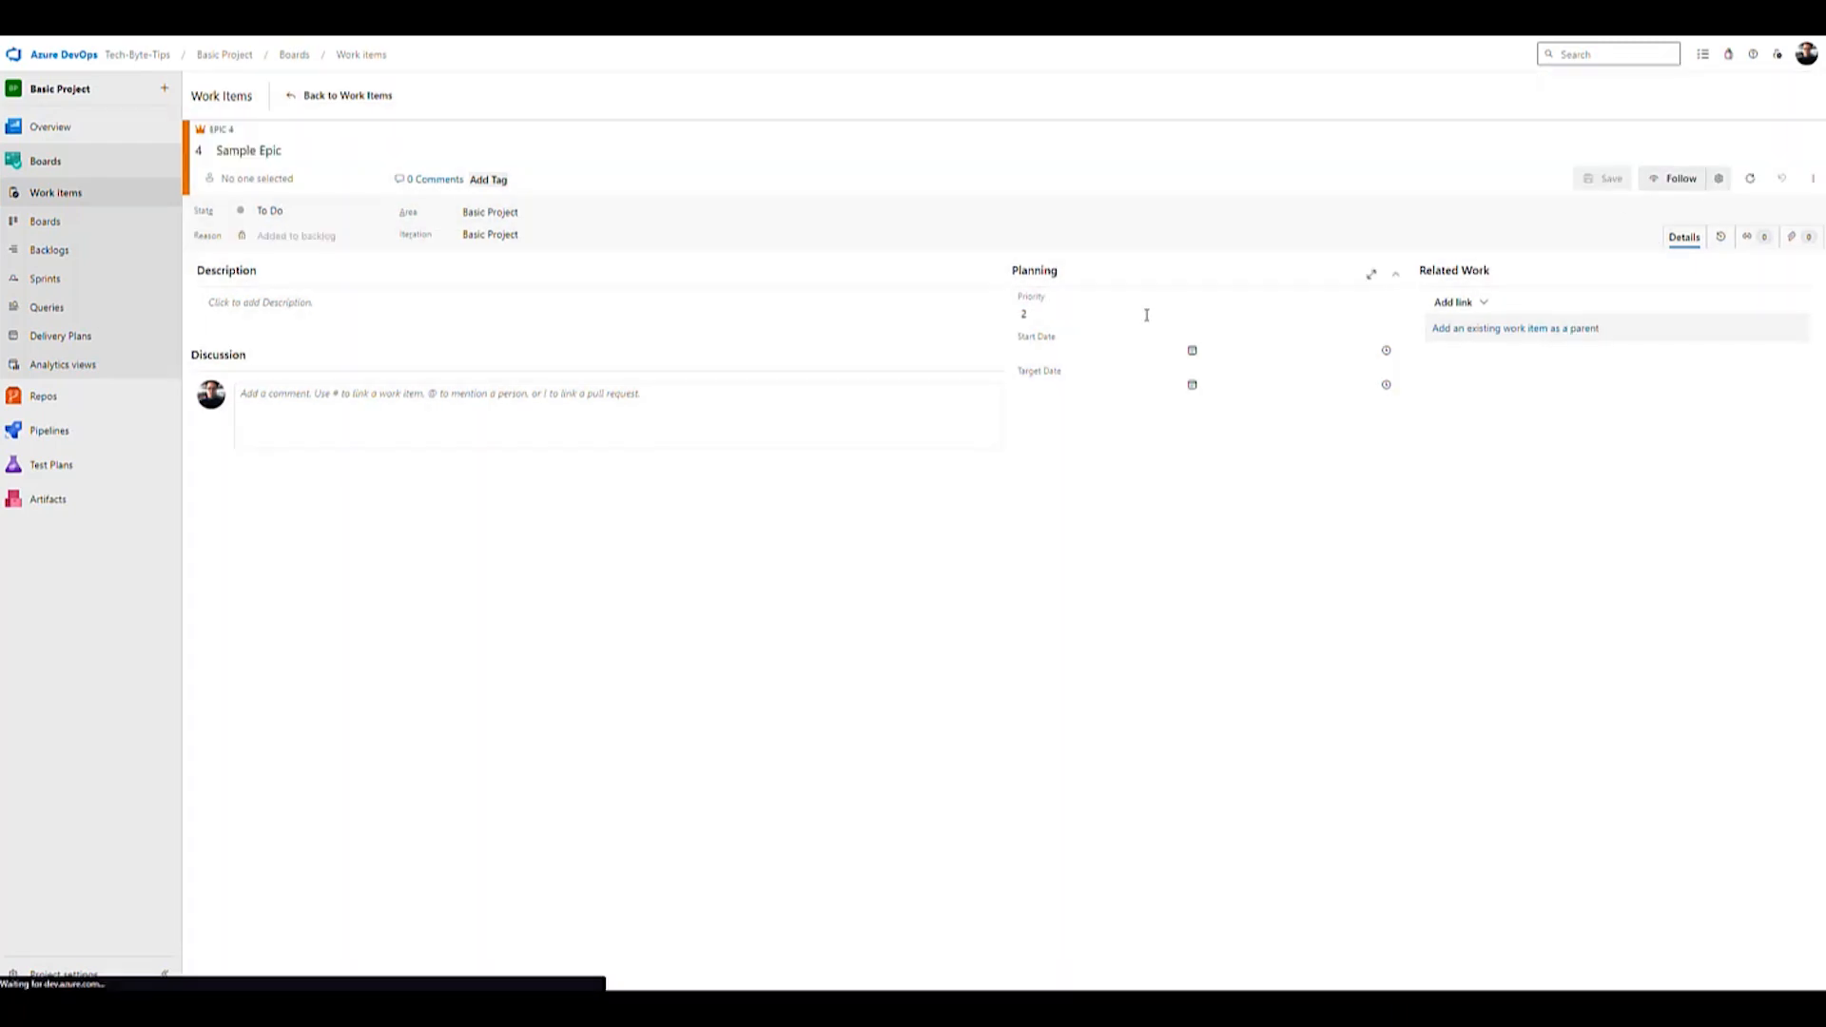
# Step: Check which states the saved Sample Epic can be set to, and return to the work item list
pyautogui.click(381, 212)
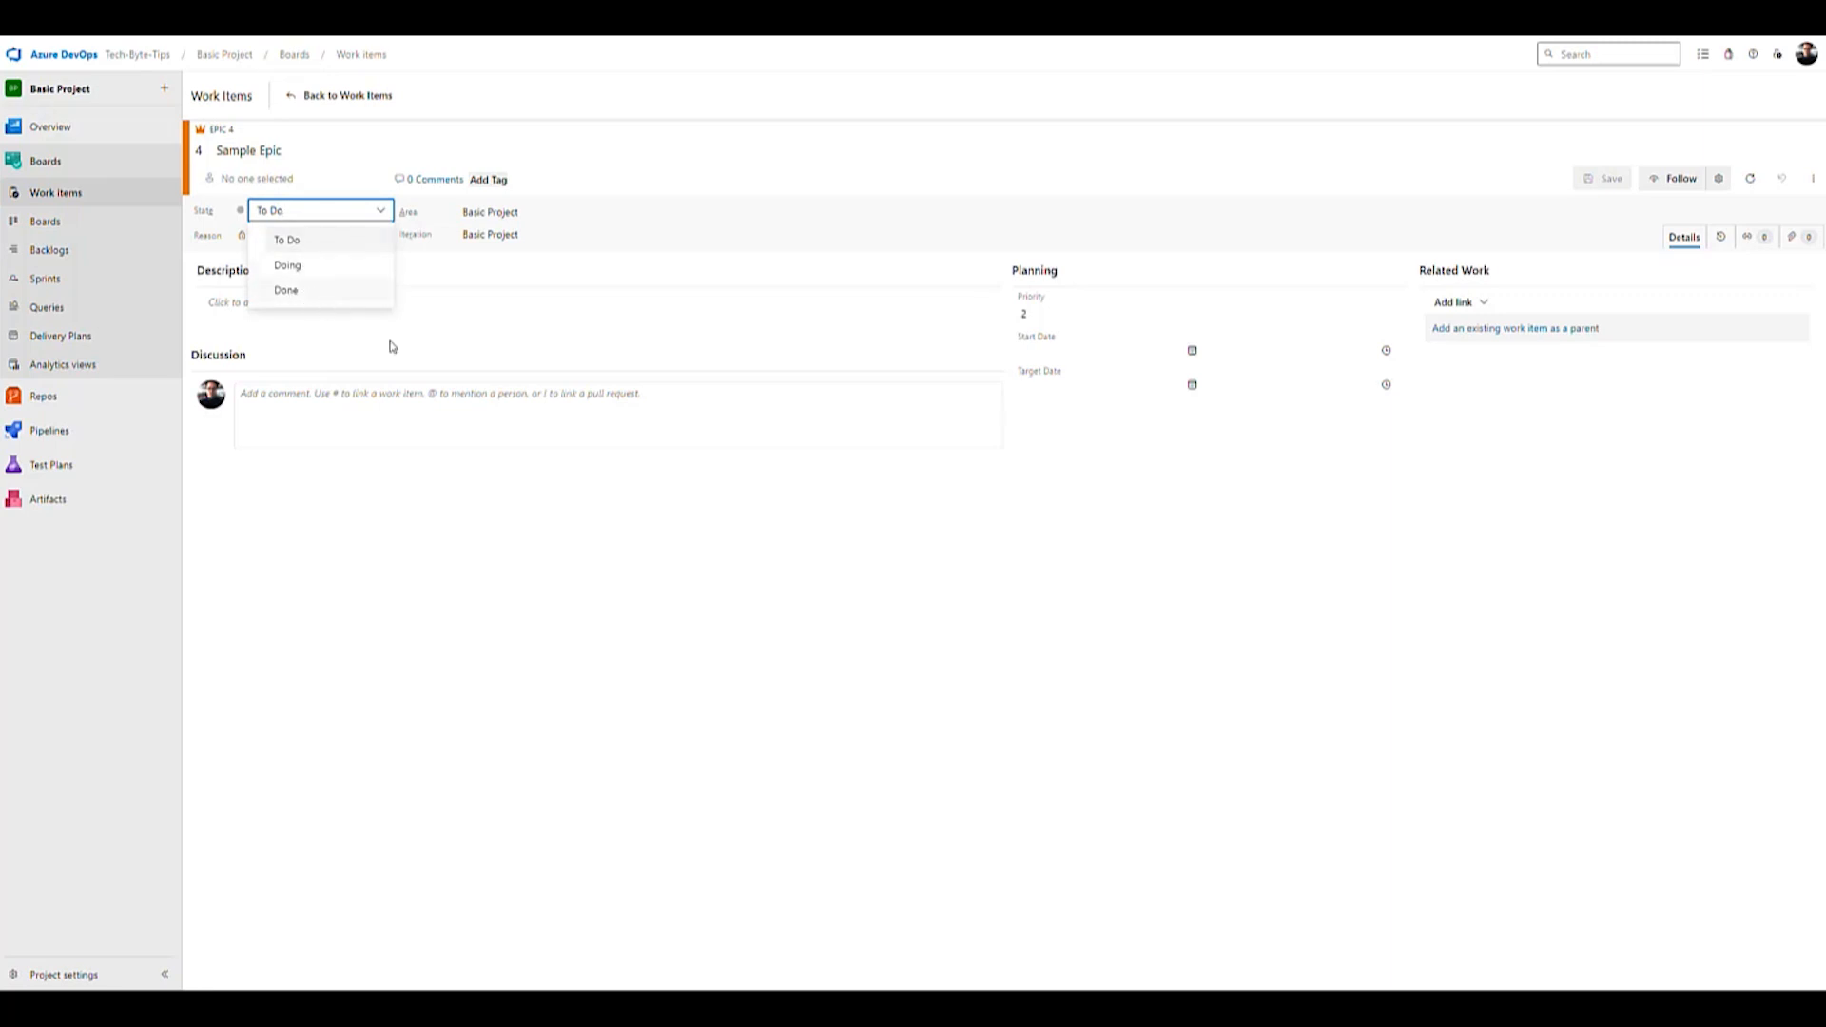
pyautogui.press('Escape')
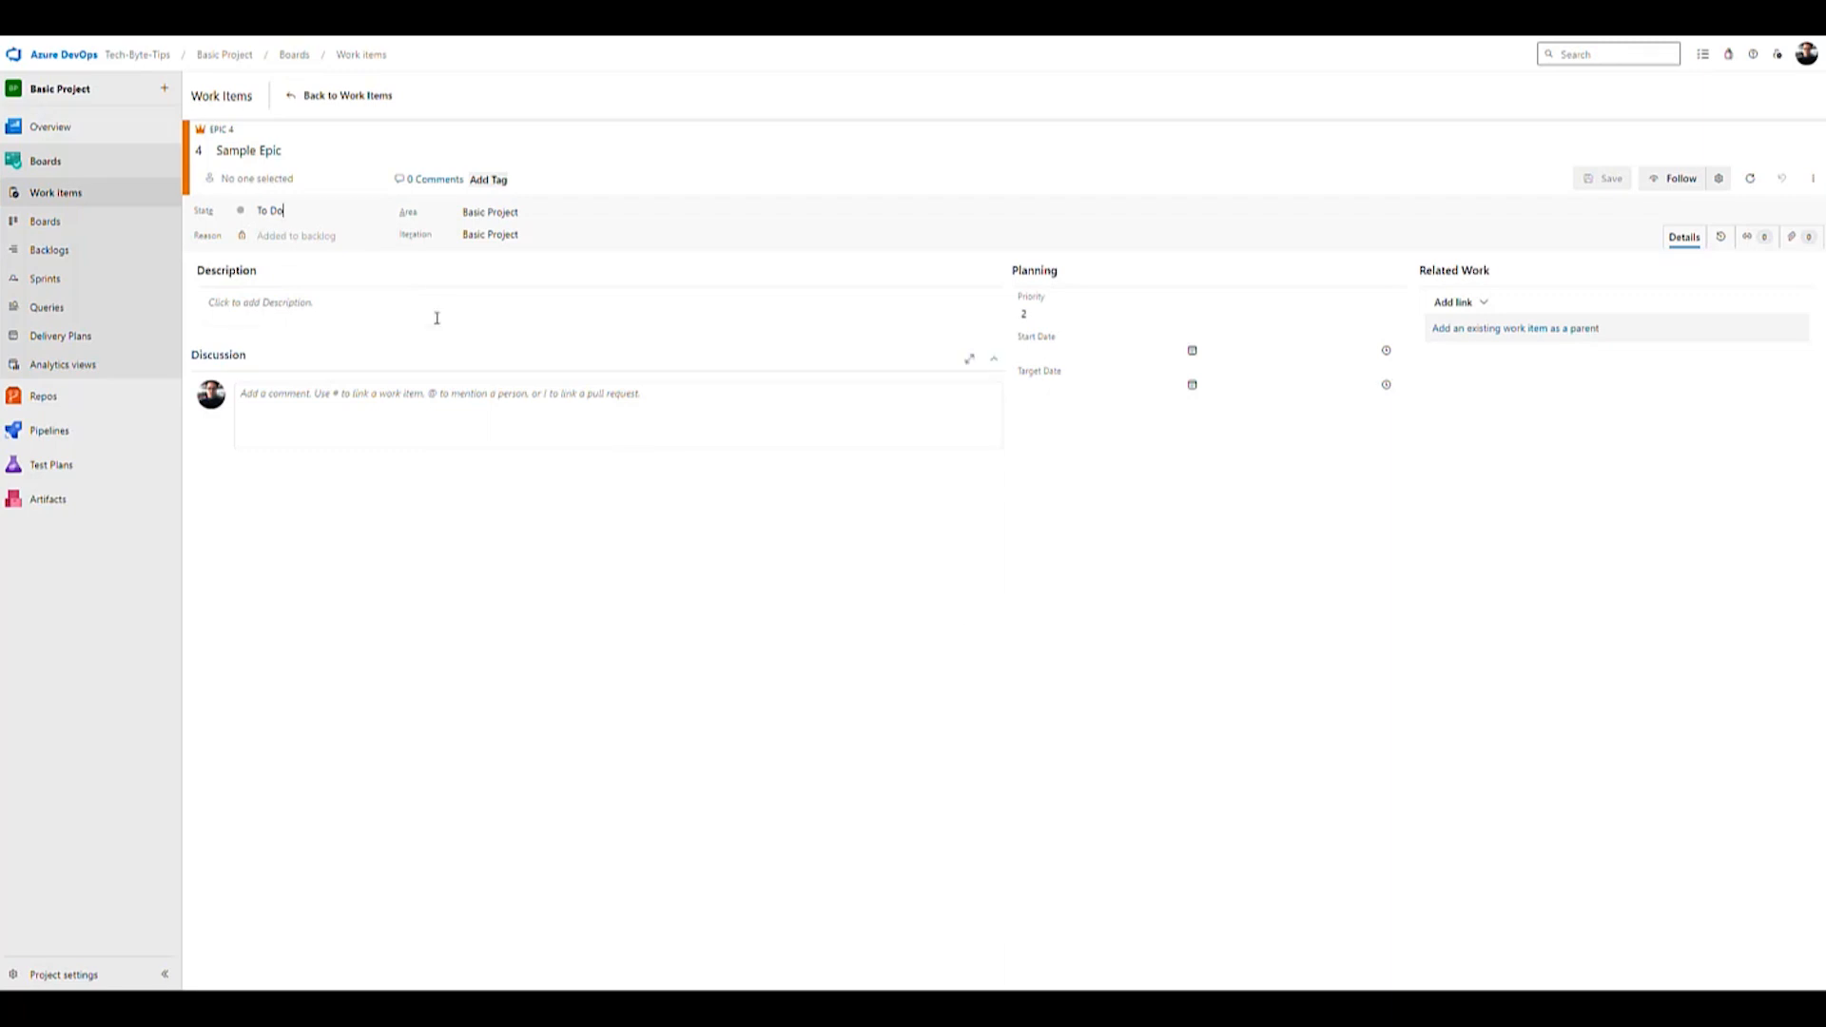
pyautogui.rightClick(400, 369)
pyautogui.click(324, 509)
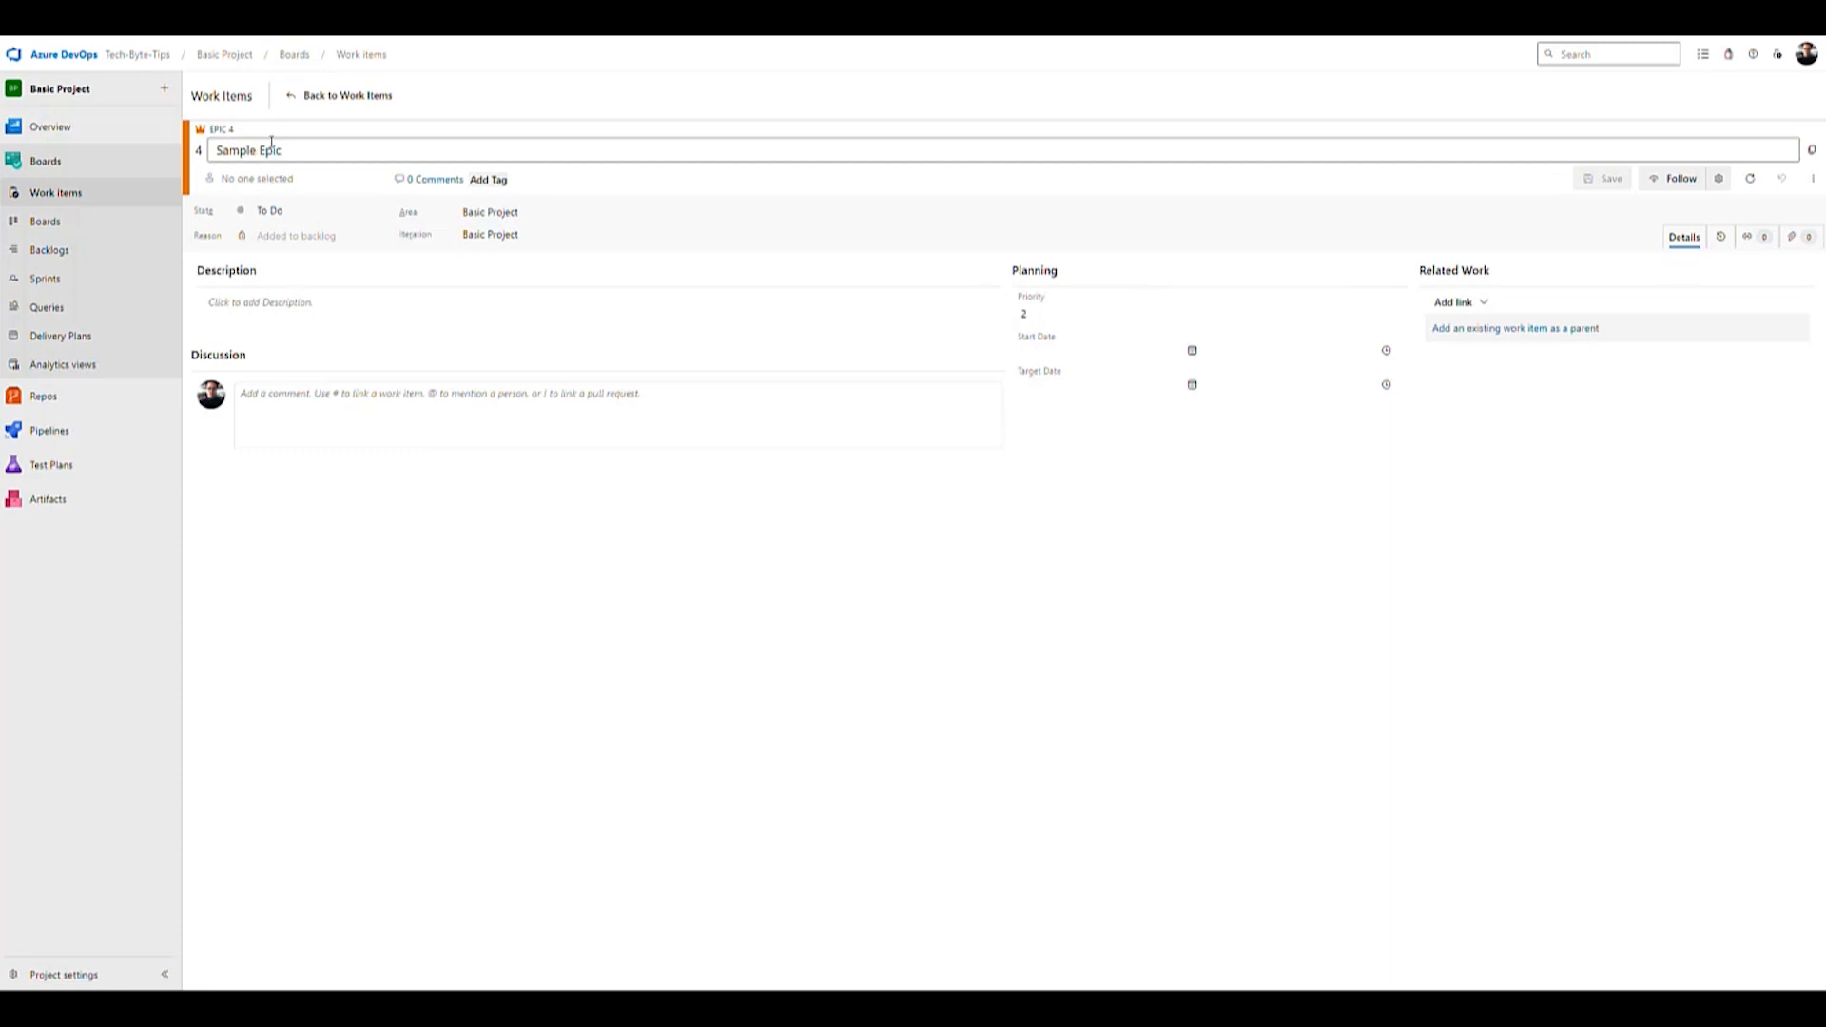
pyautogui.click(297, 99)
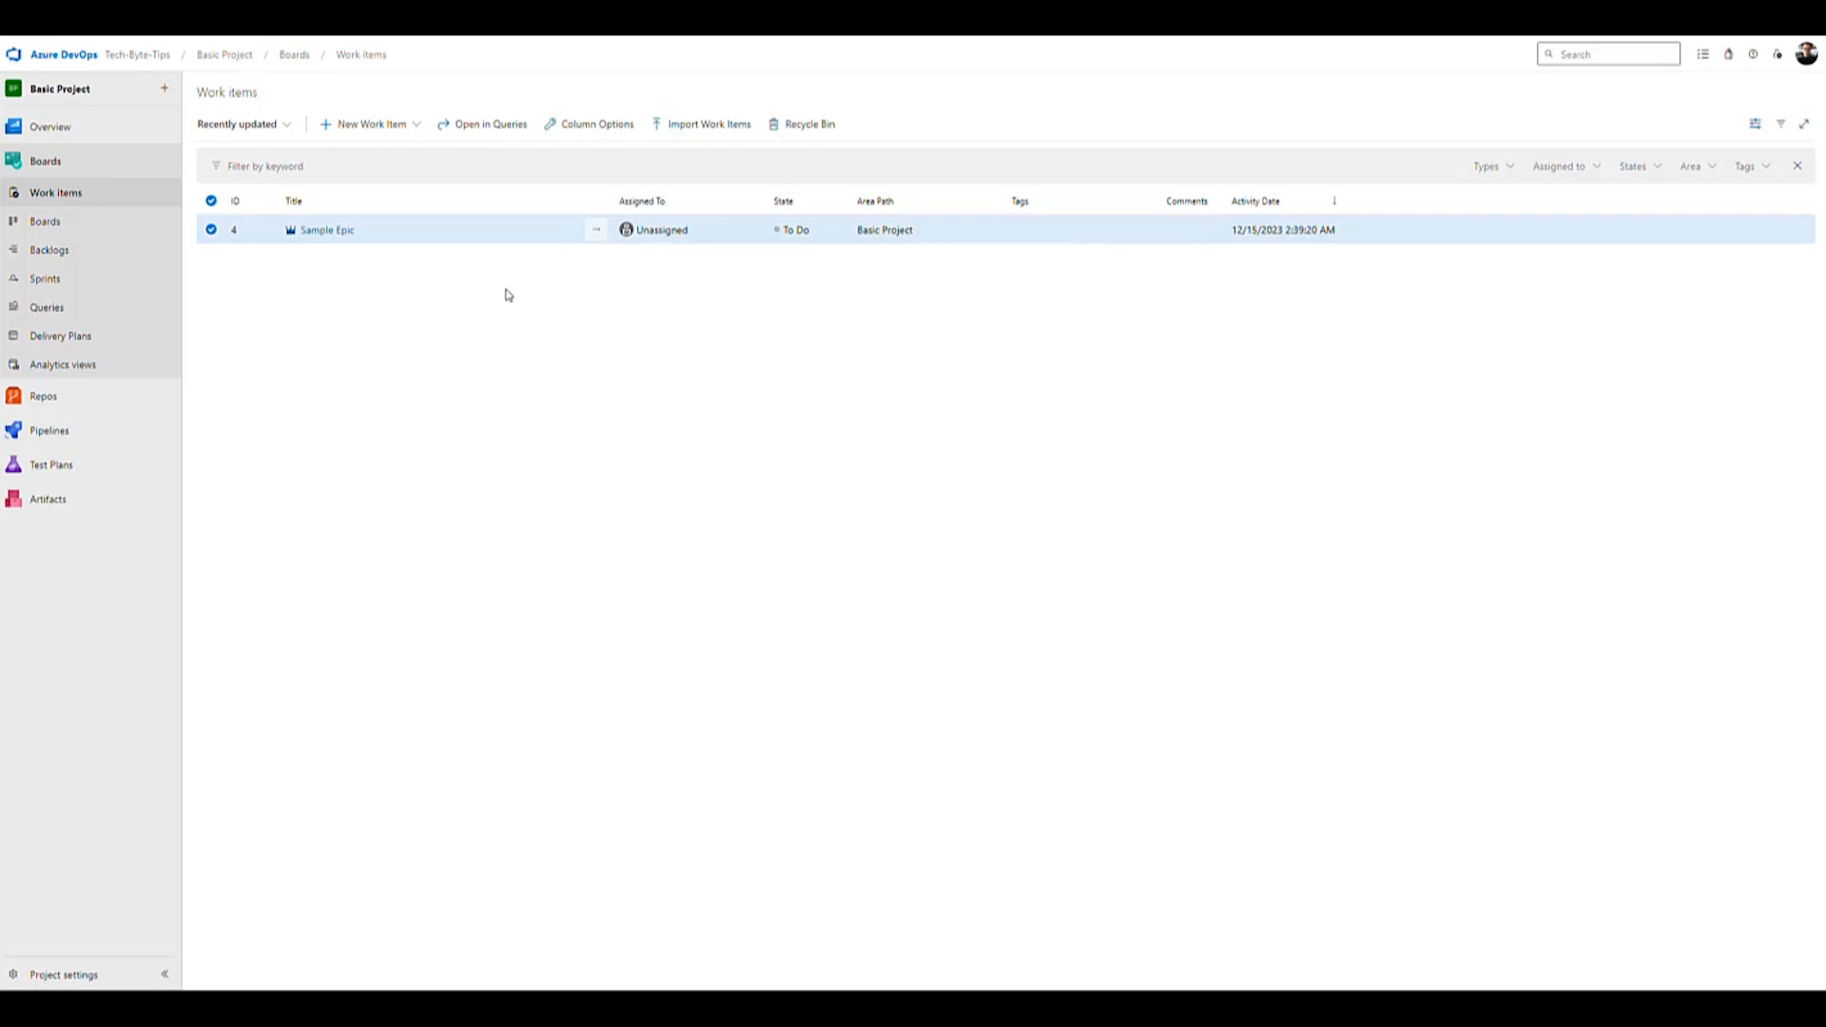
# Step: Create and save an issue titled "Sample Issue"
pyautogui.click(391, 124)
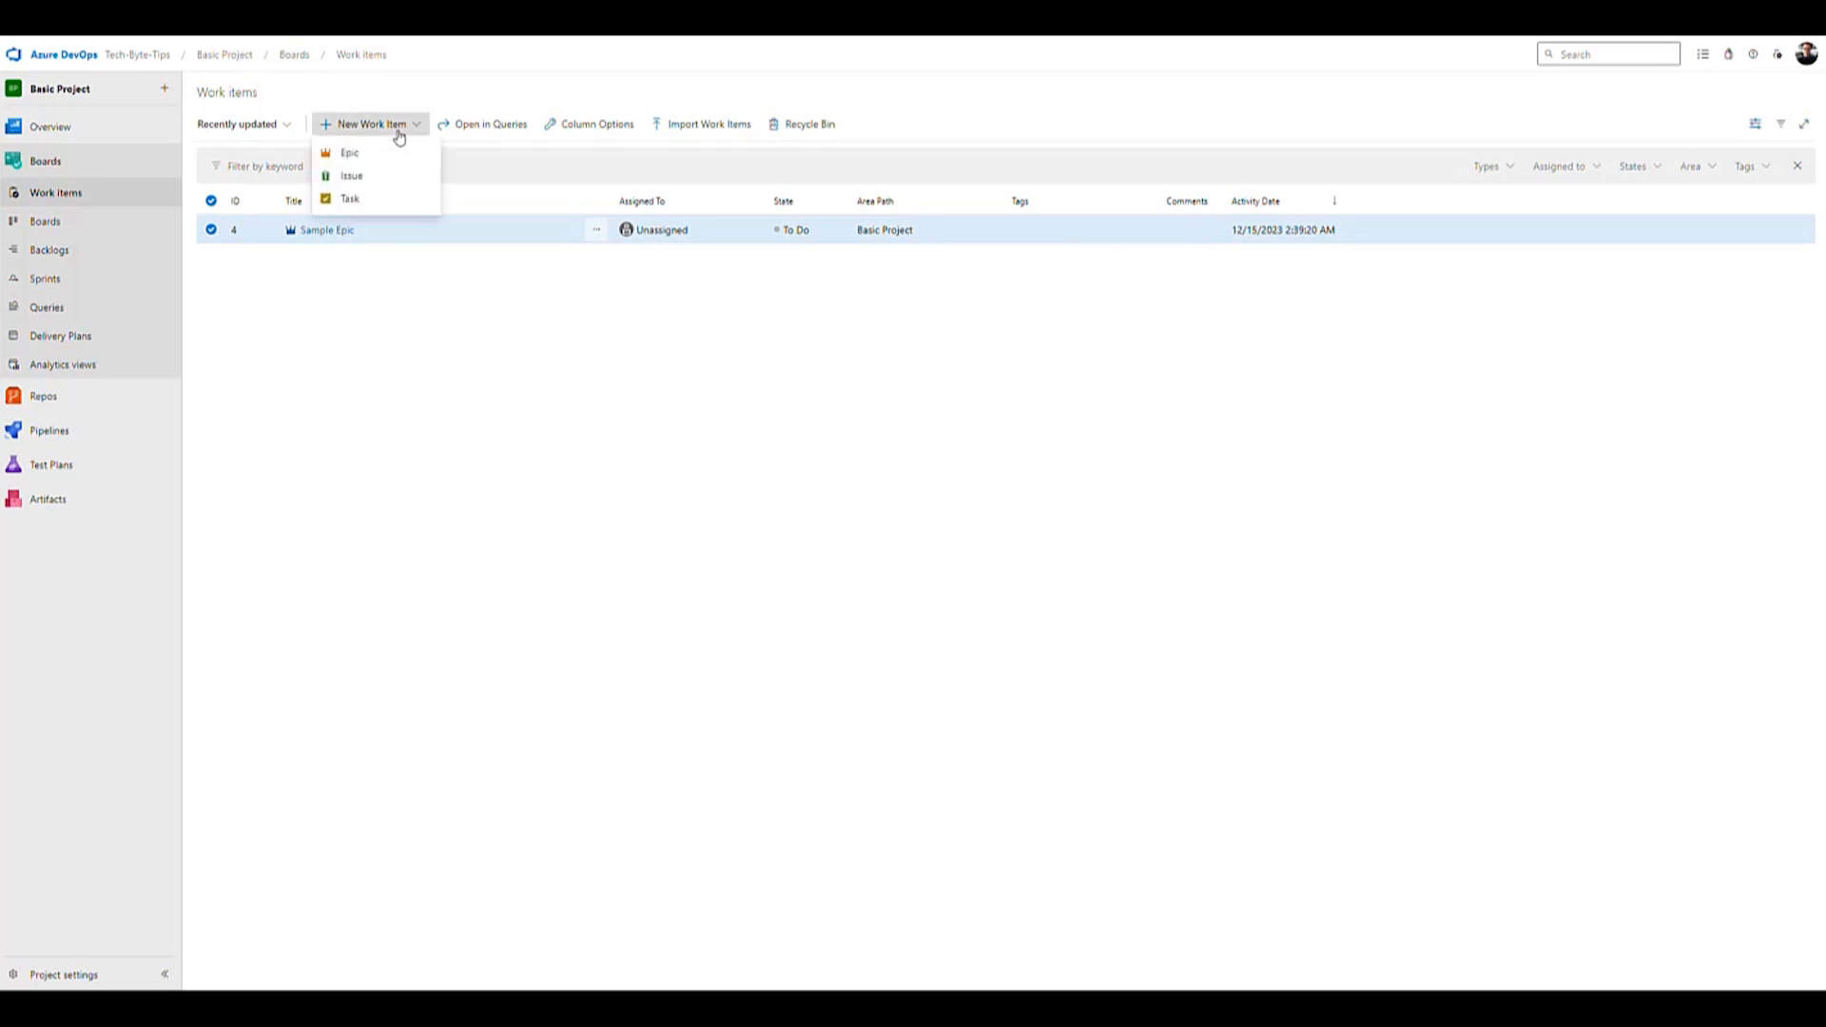
pyautogui.click(364, 182)
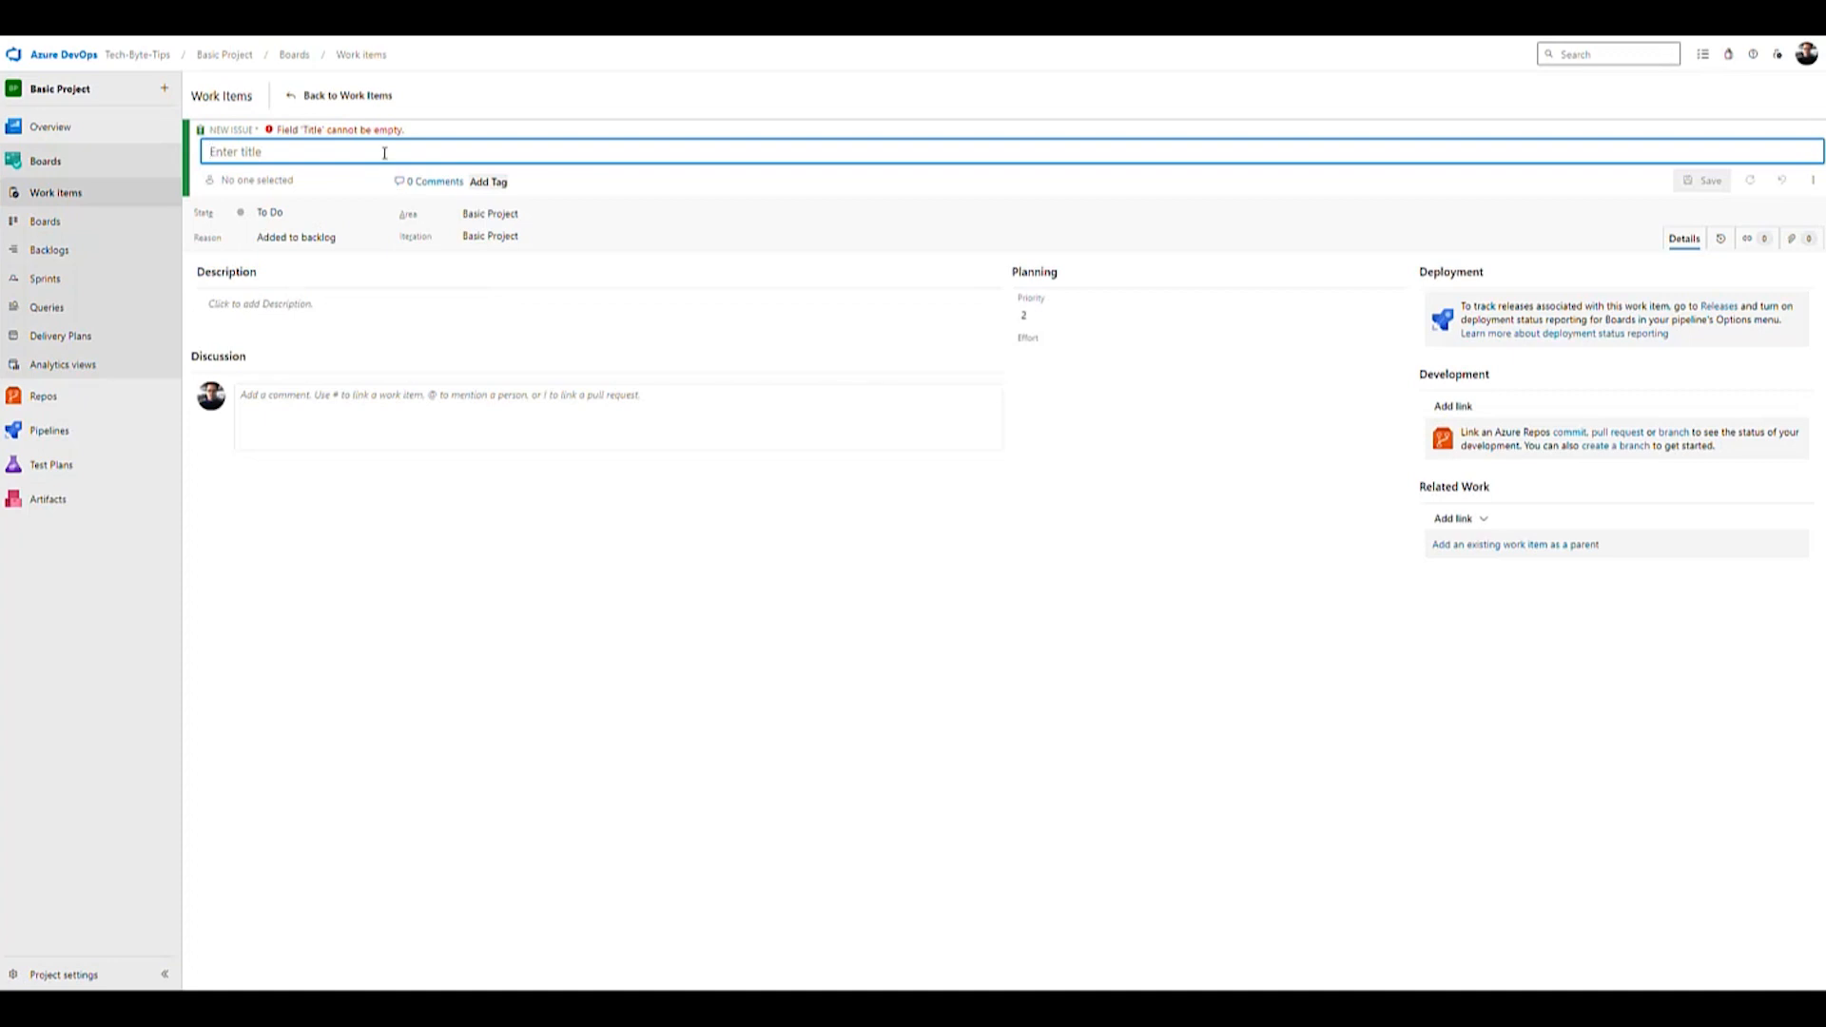
pyautogui.write('Sample Issue')
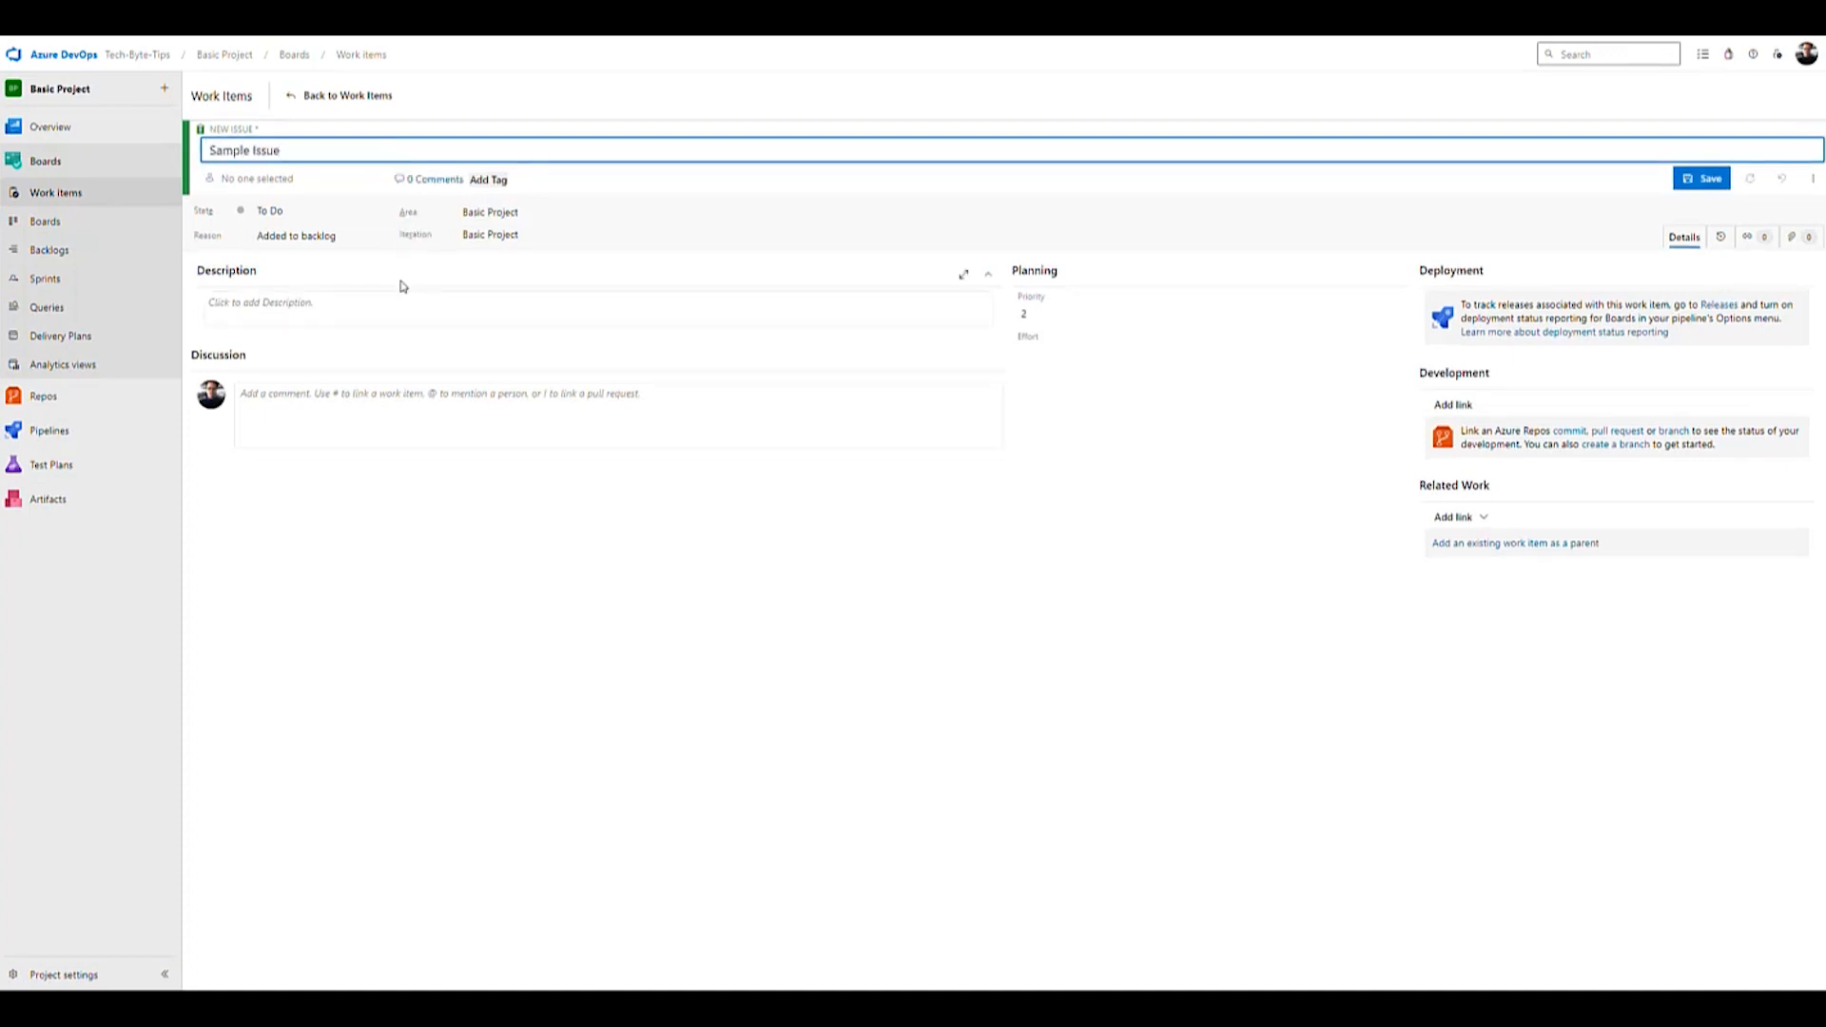
pyautogui.click(375, 212)
pyautogui.click(559, 511)
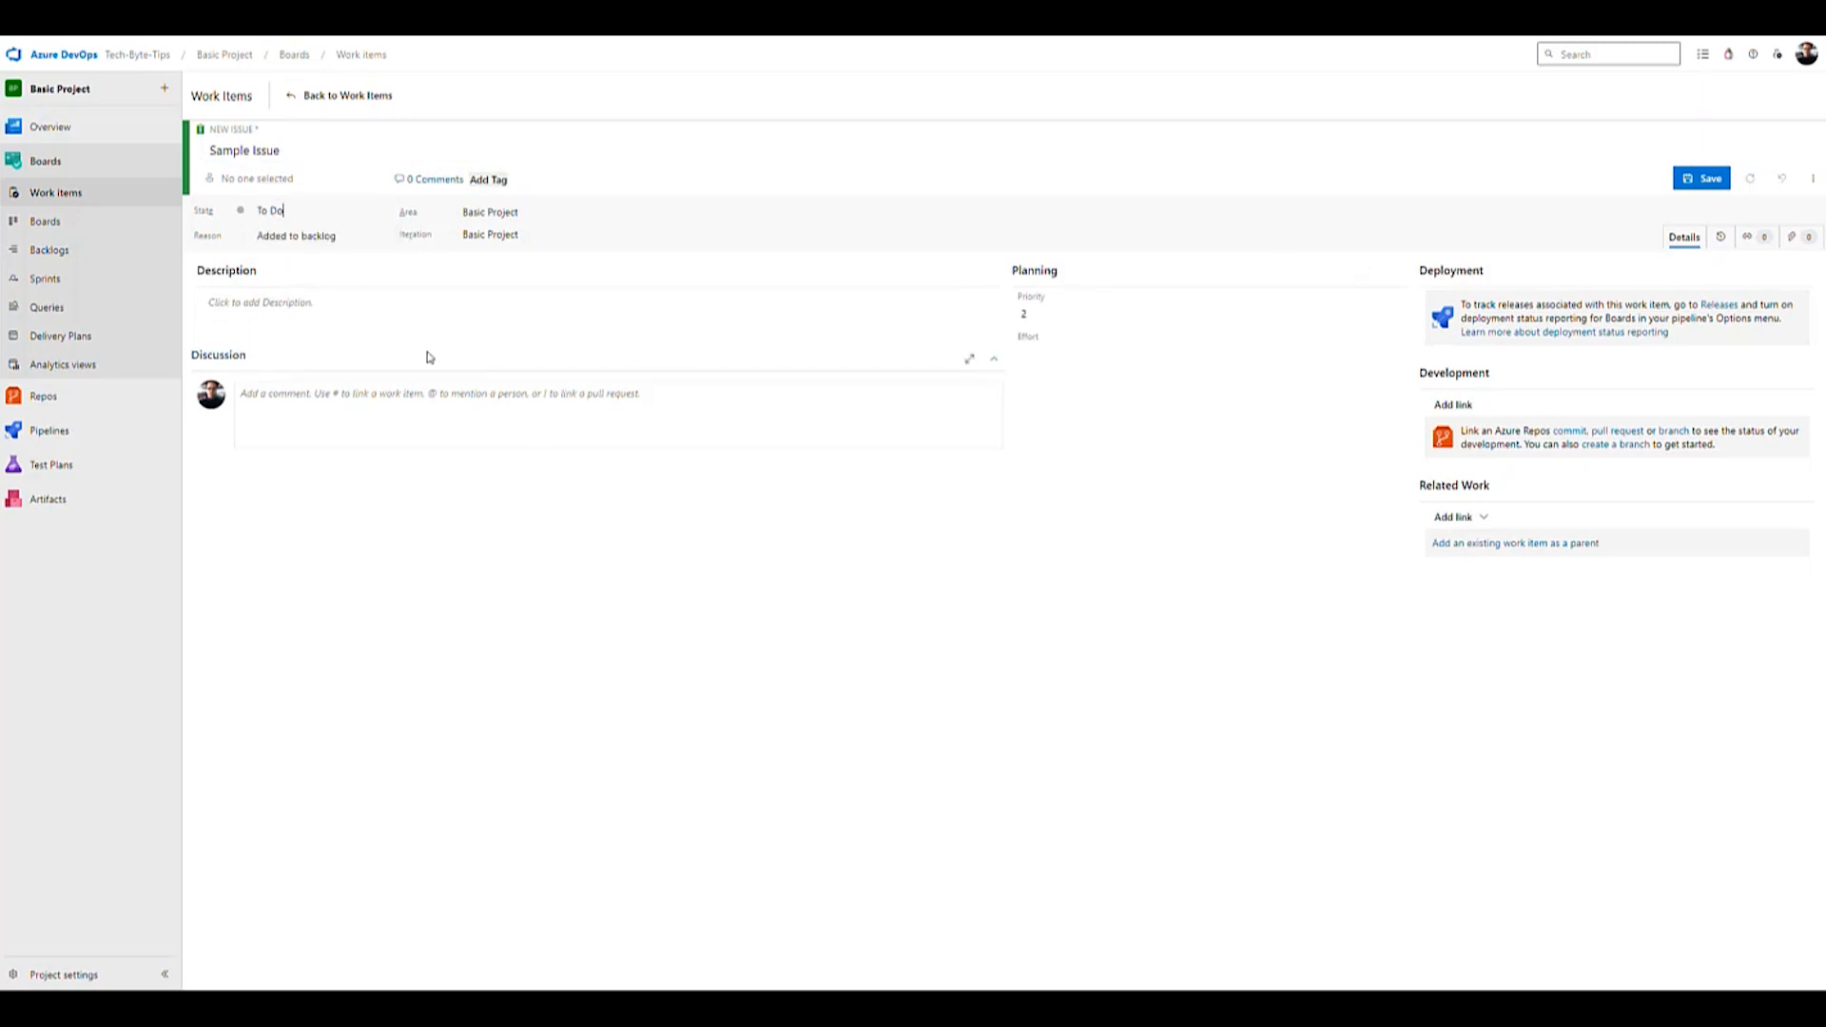
pyautogui.click(424, 306)
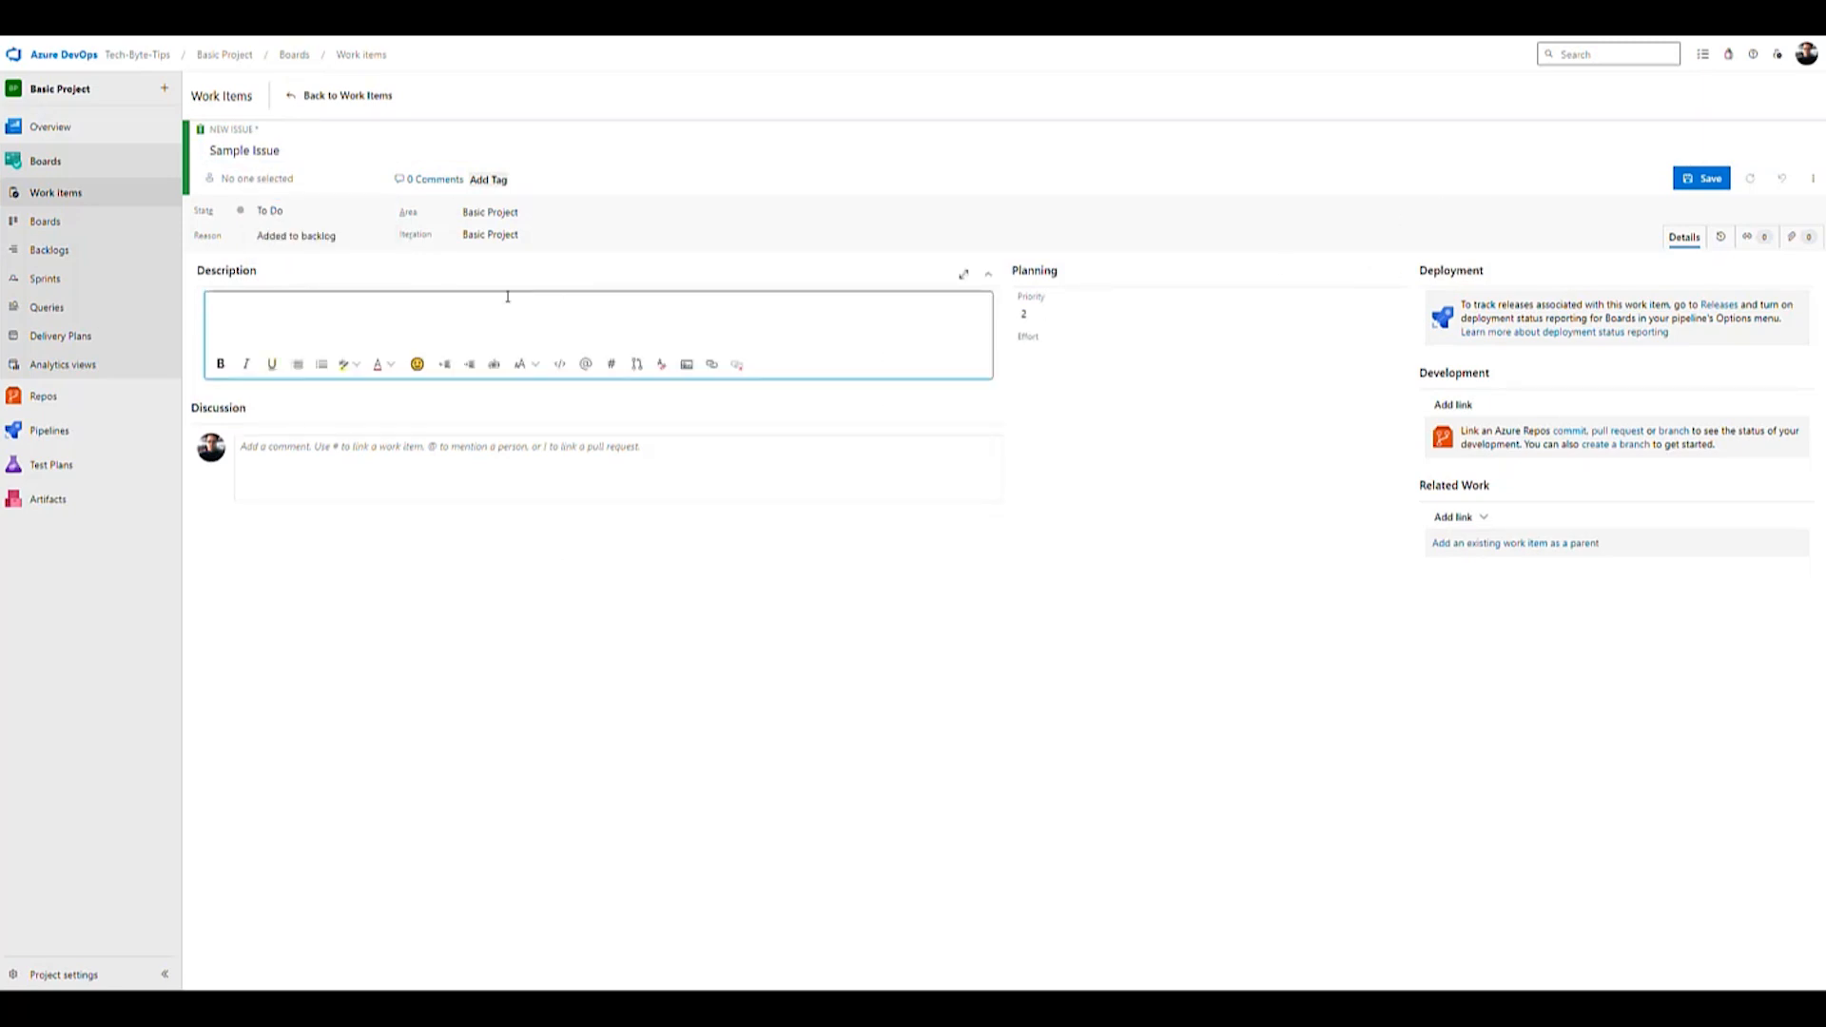
pyautogui.click(1217, 297)
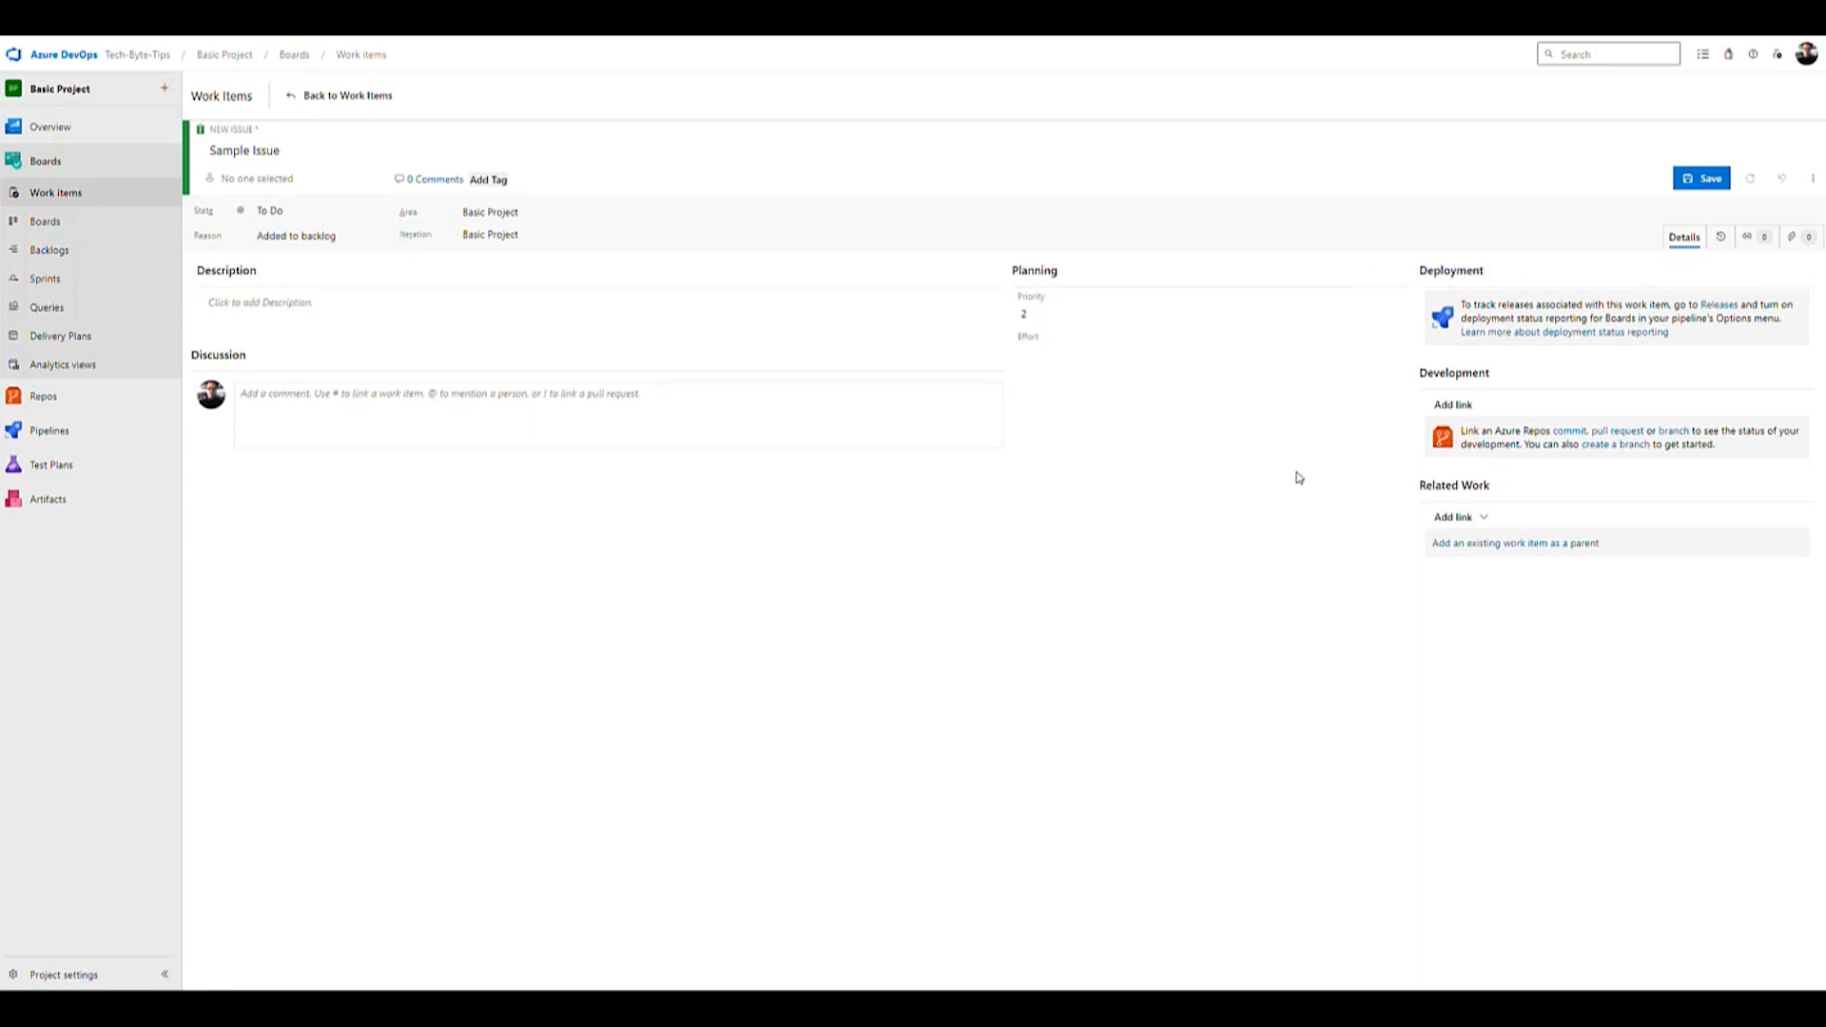
pyautogui.click(1701, 179)
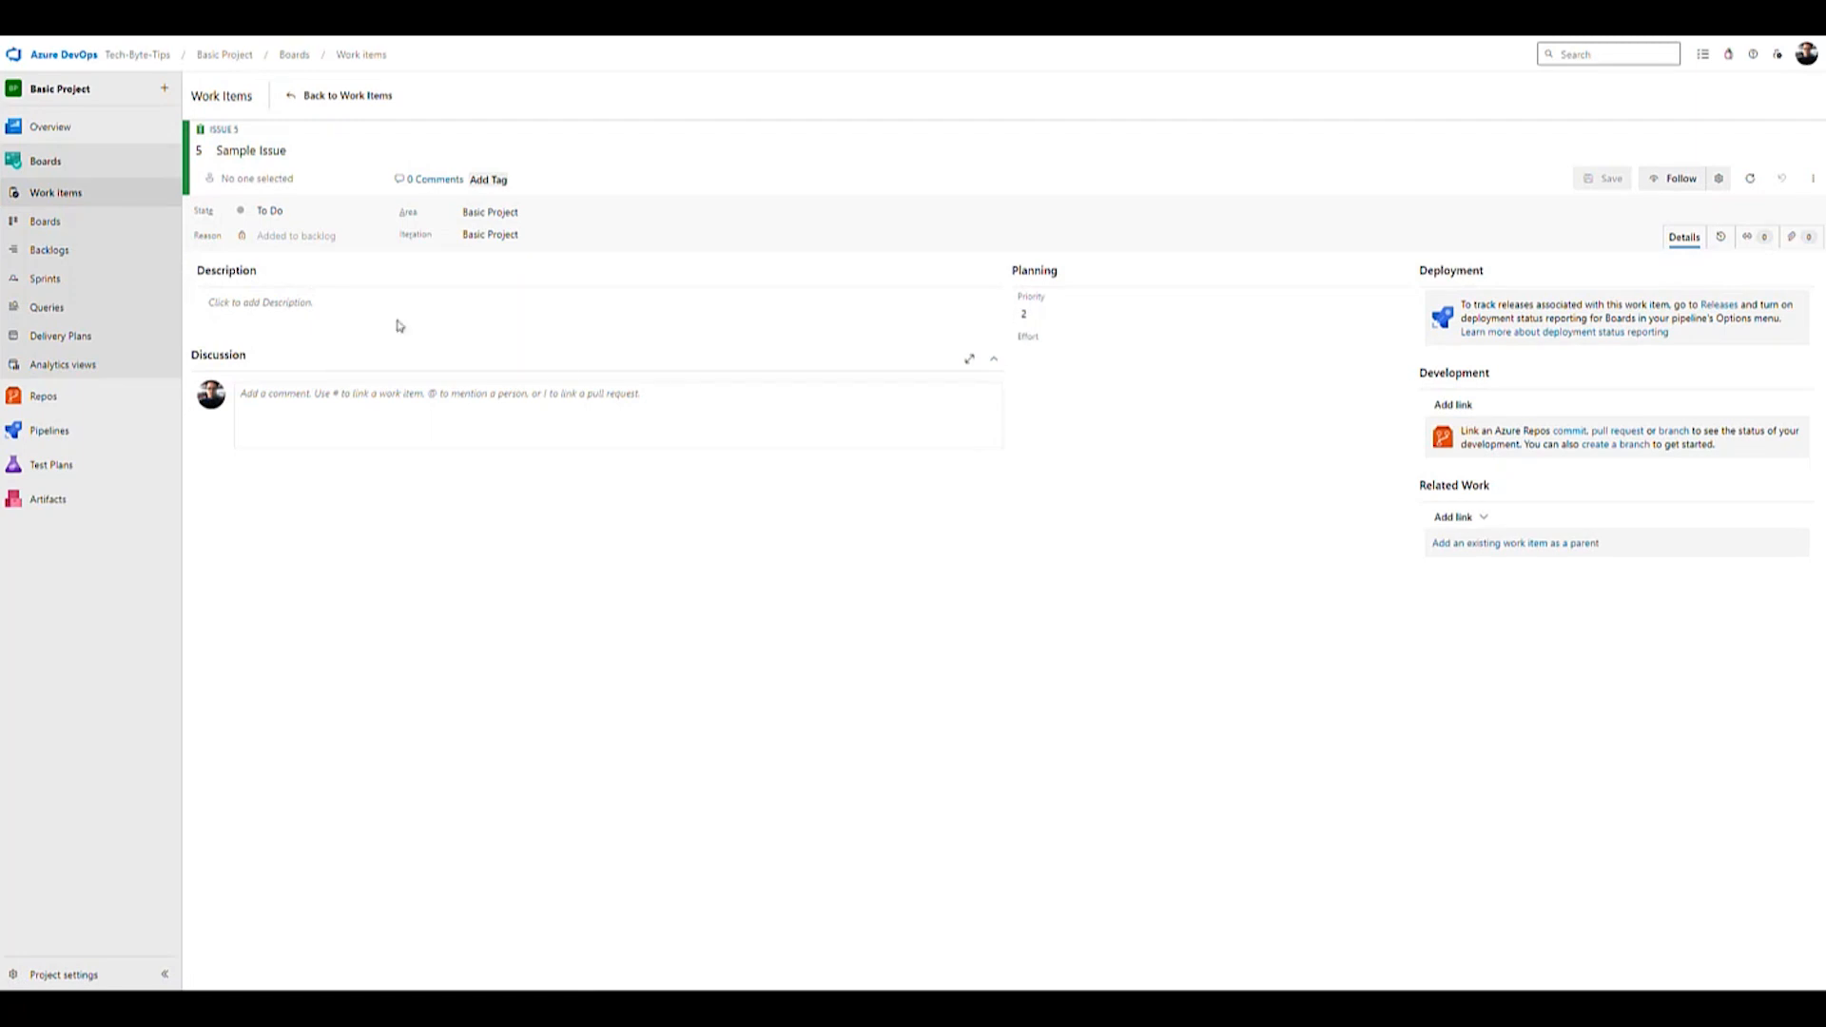
# Step: Check the issue's available states, link Epic 4: Sample Epic as its parent, and save the issue
pyautogui.click(381, 218)
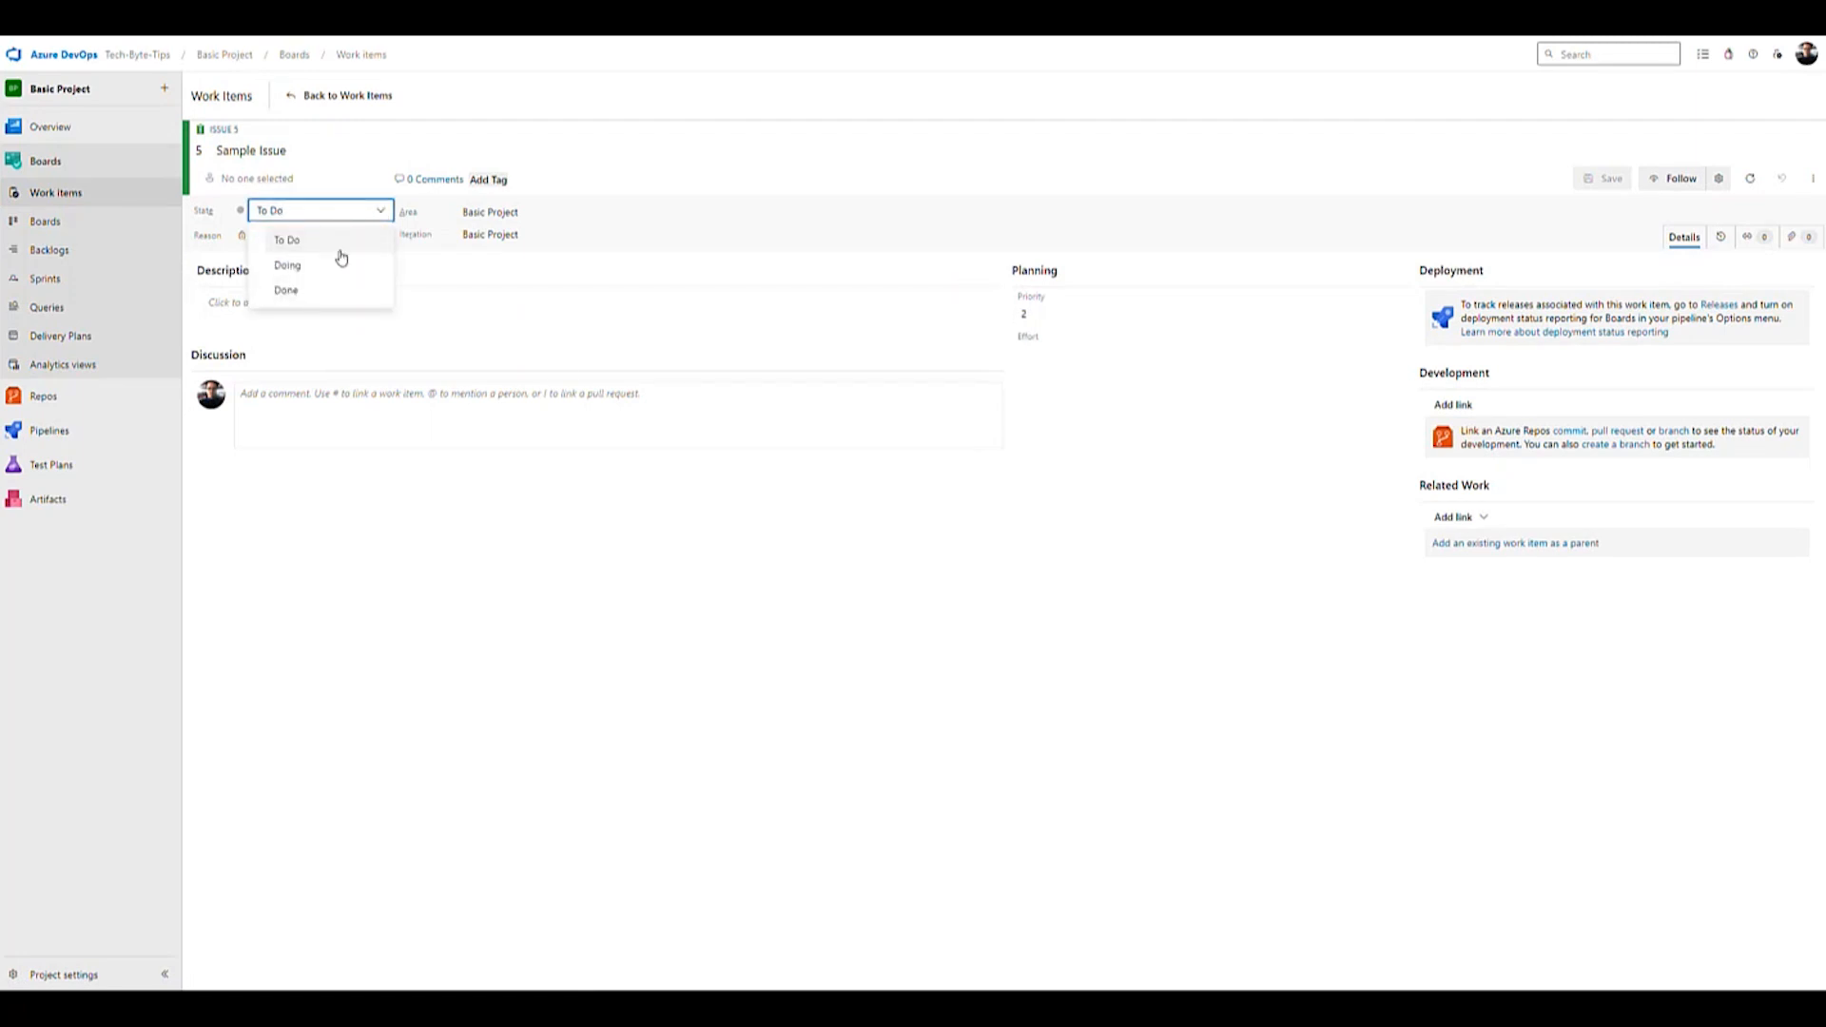
pyautogui.click(676, 583)
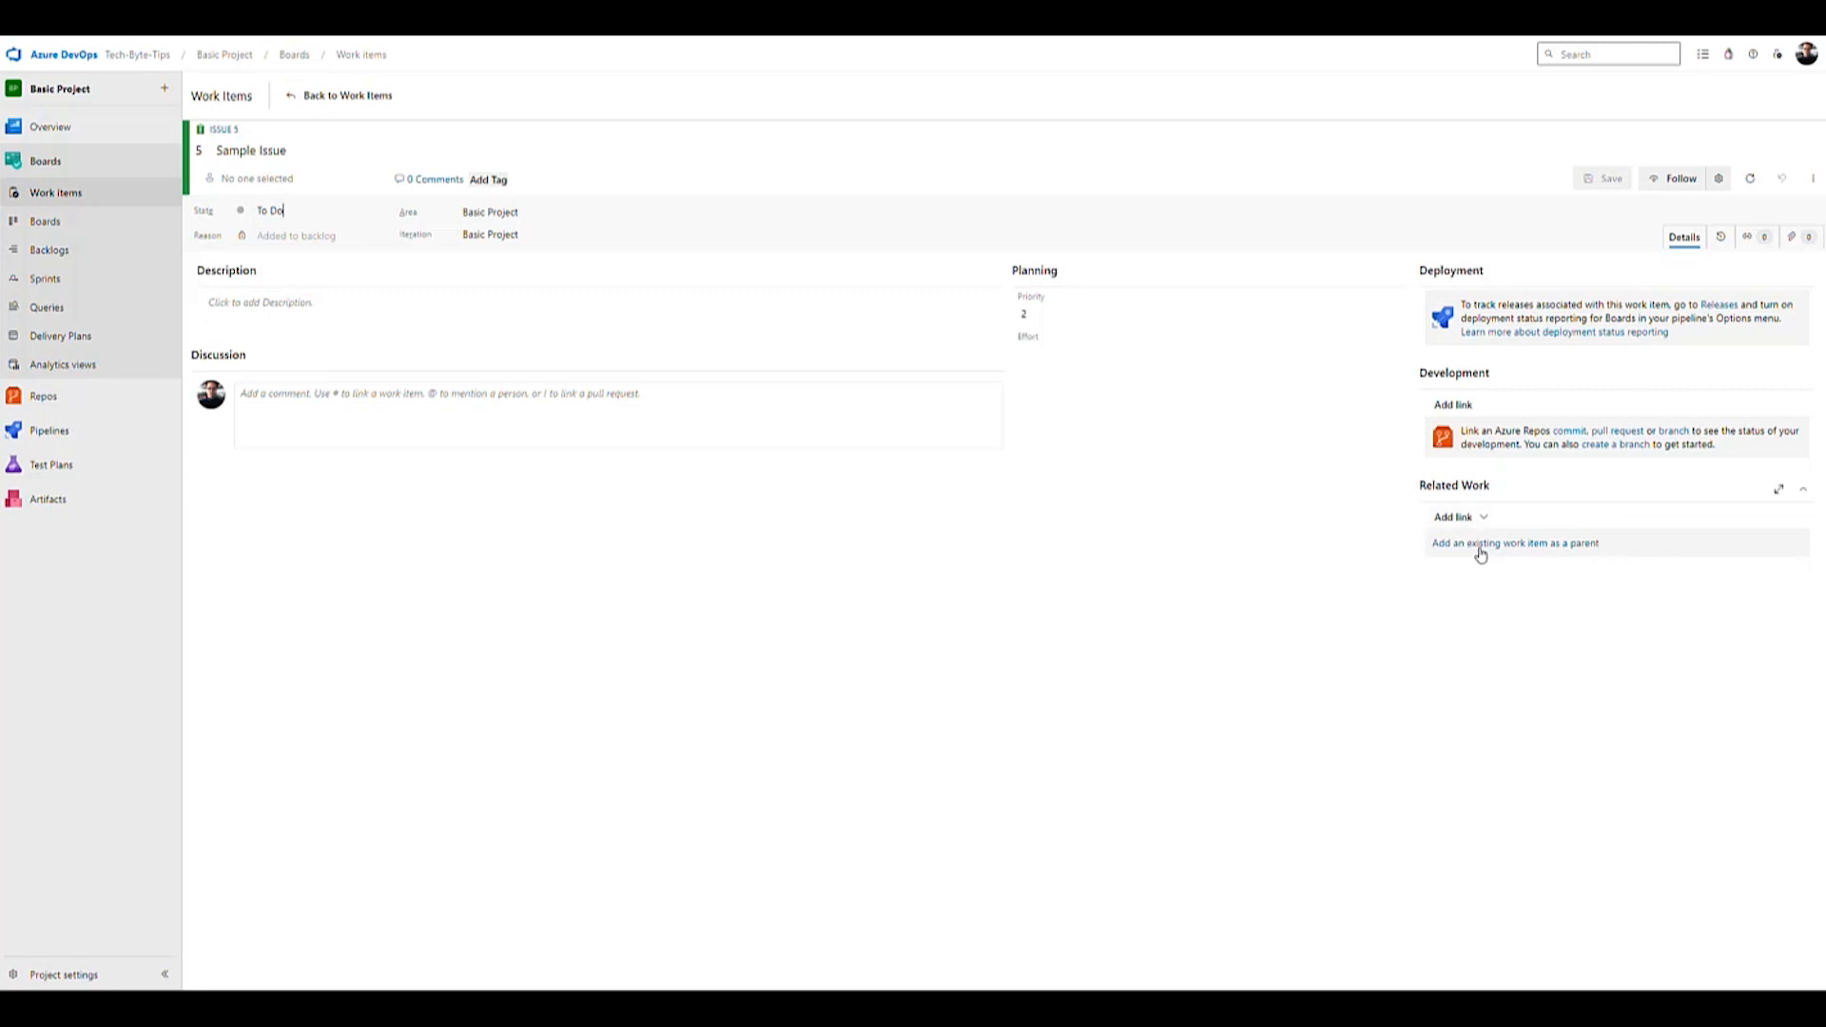
pyautogui.click(1529, 546)
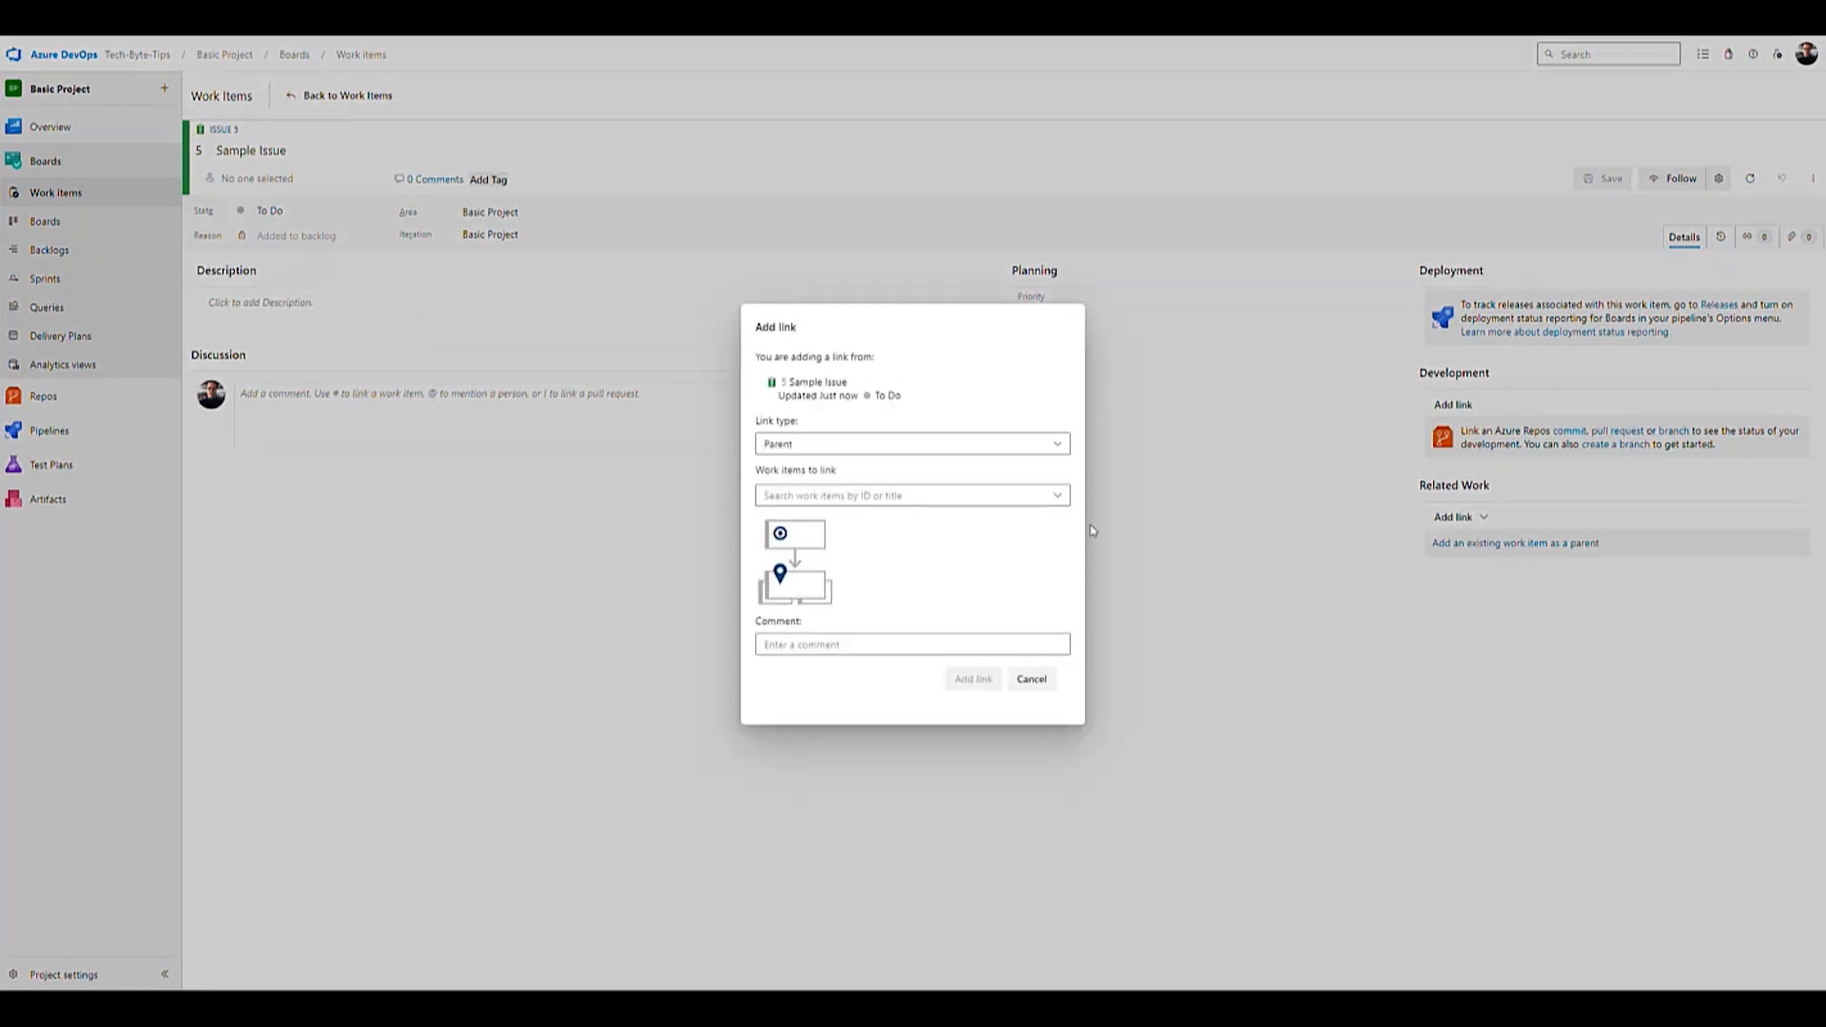
pyautogui.click(1060, 495)
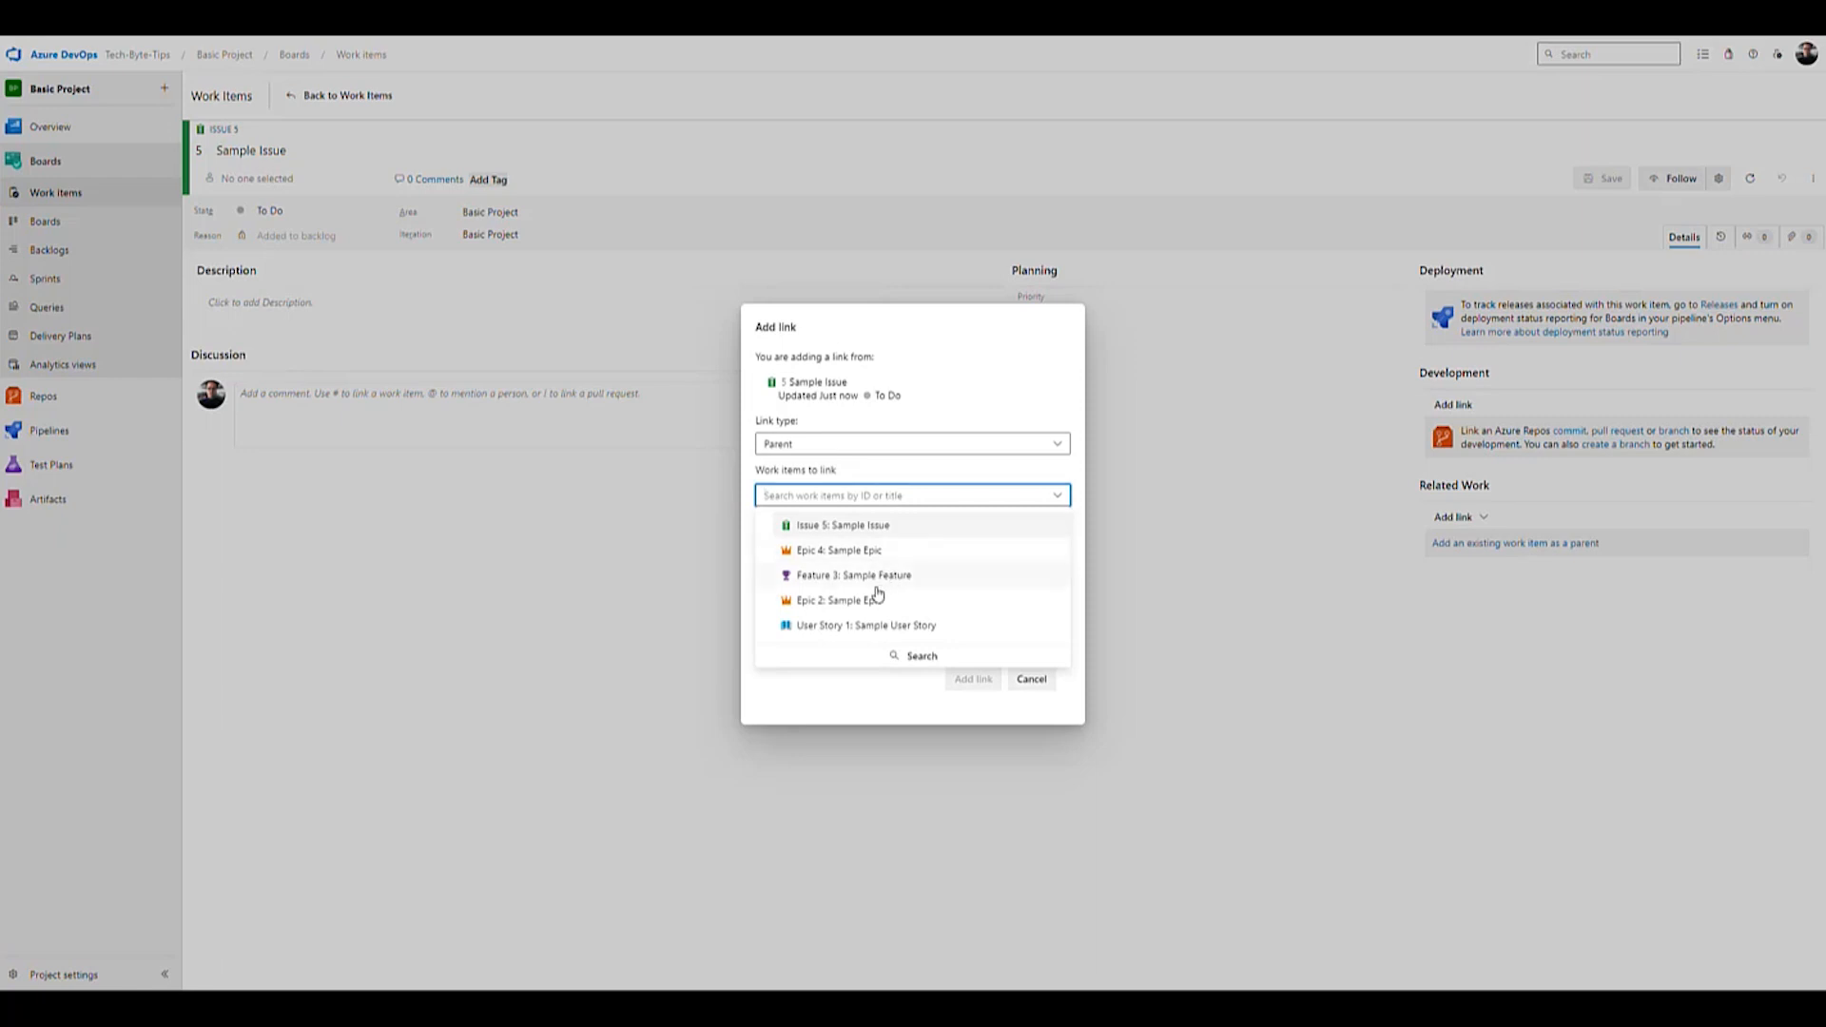
pyautogui.click(864, 552)
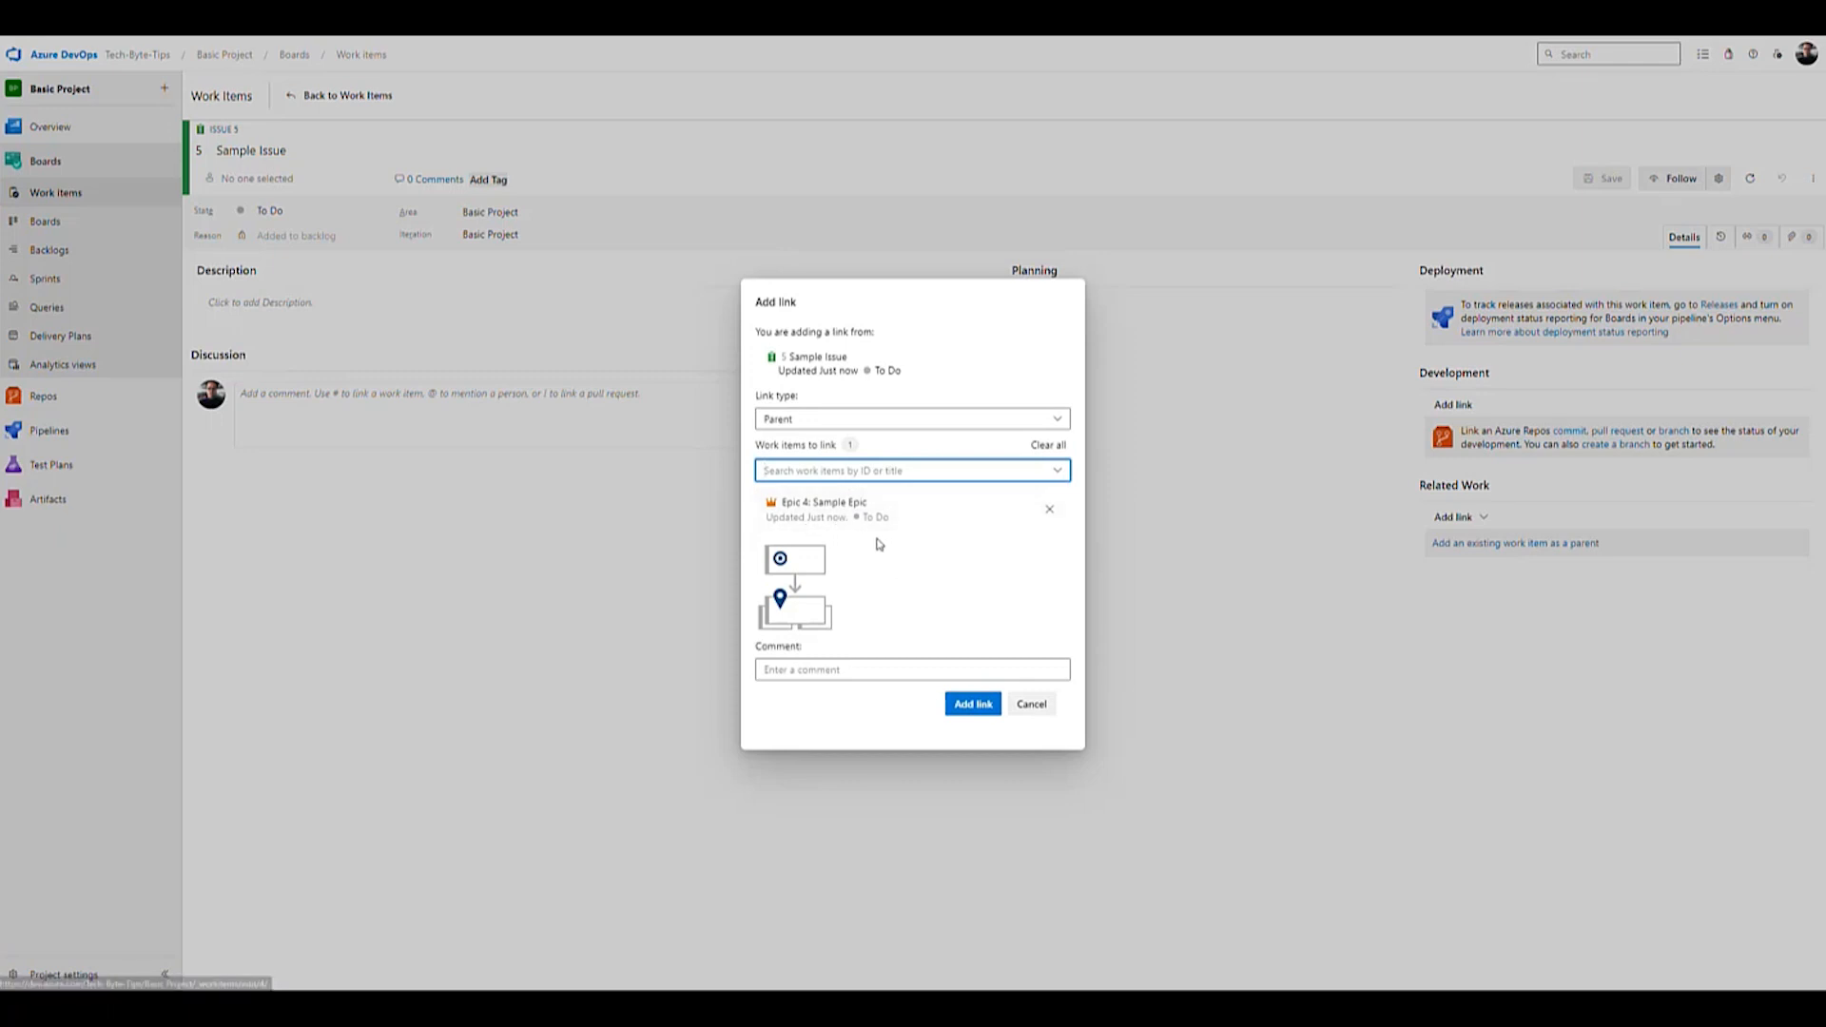
pyautogui.click(1058, 470)
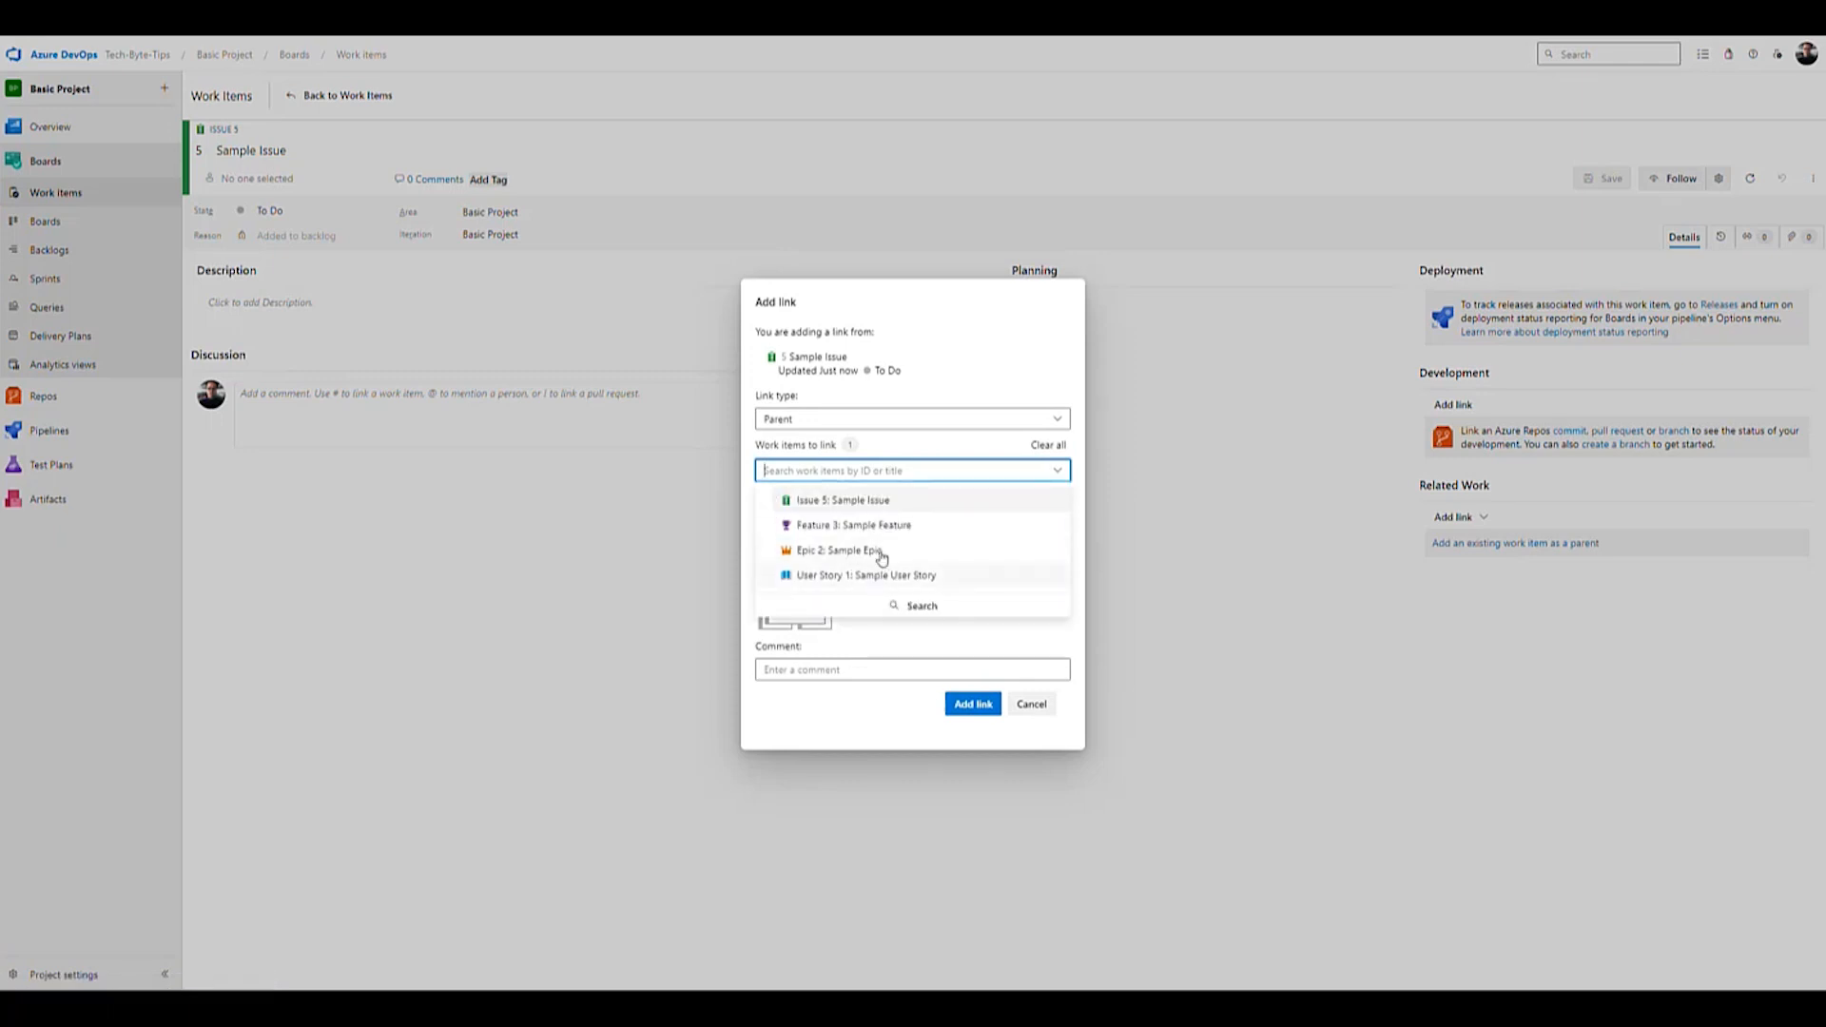
pyautogui.click(967, 709)
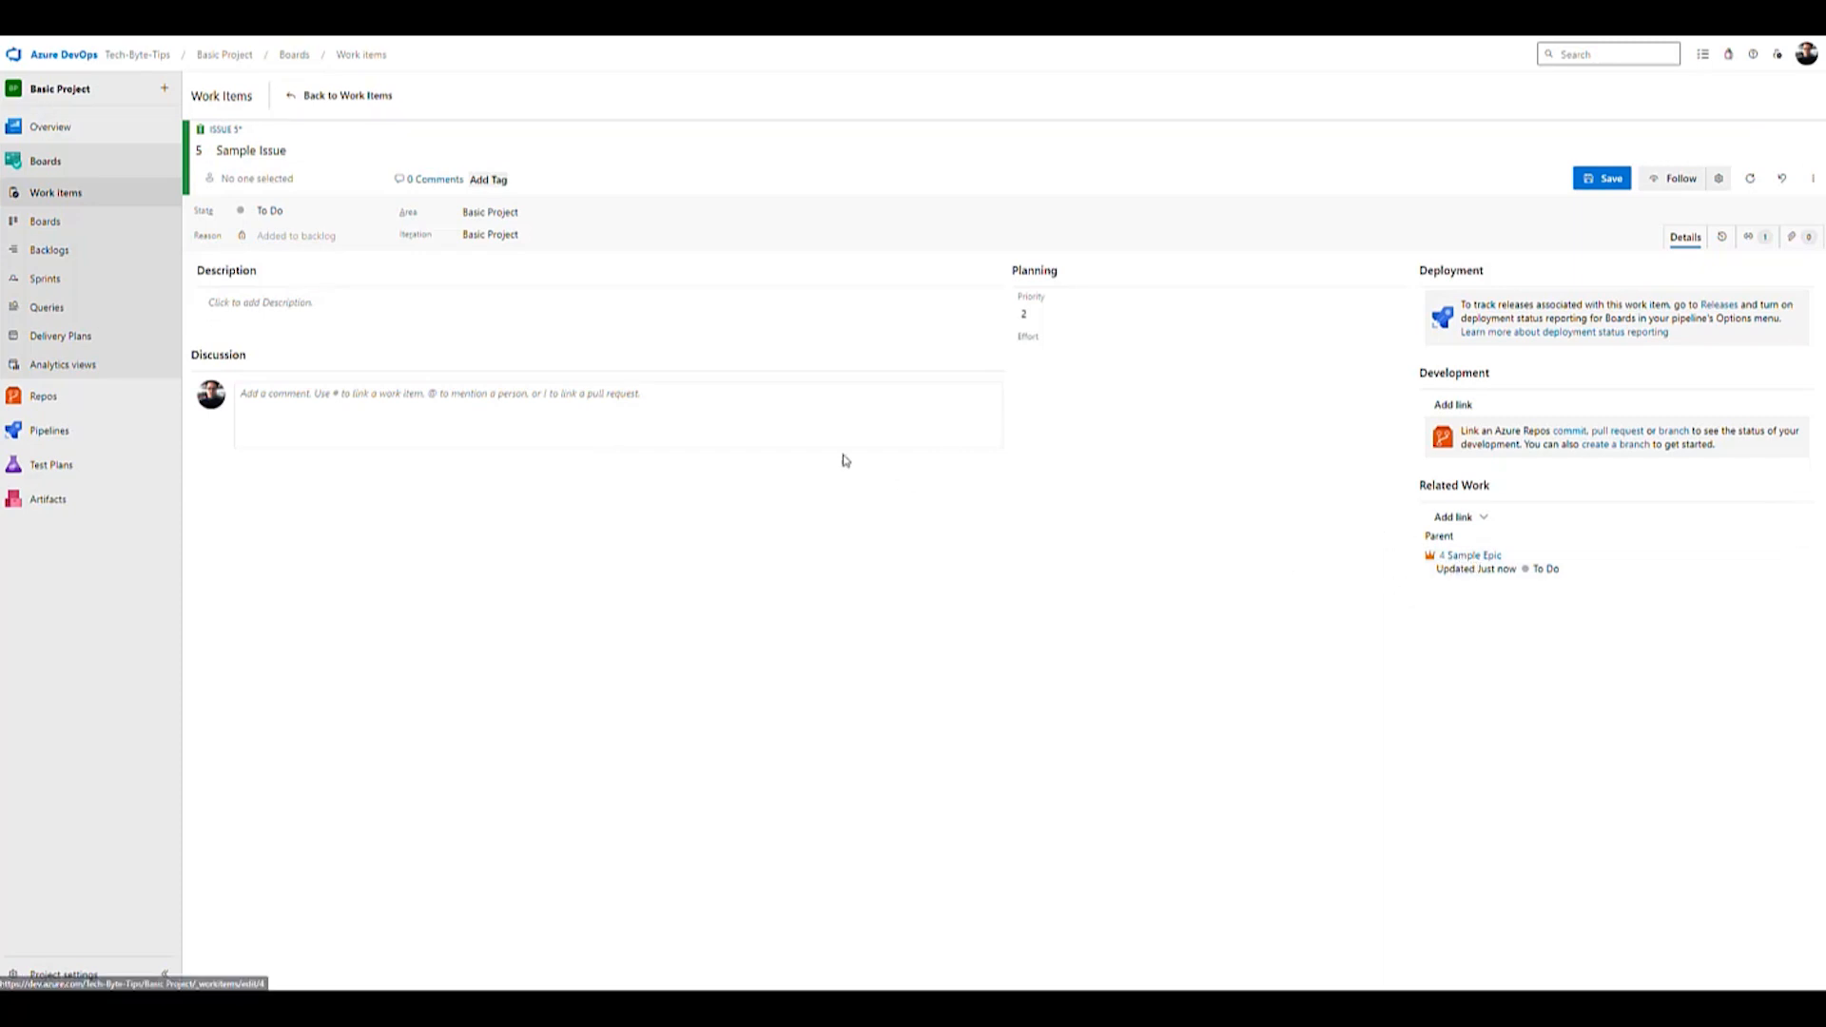
pyautogui.click(1604, 179)
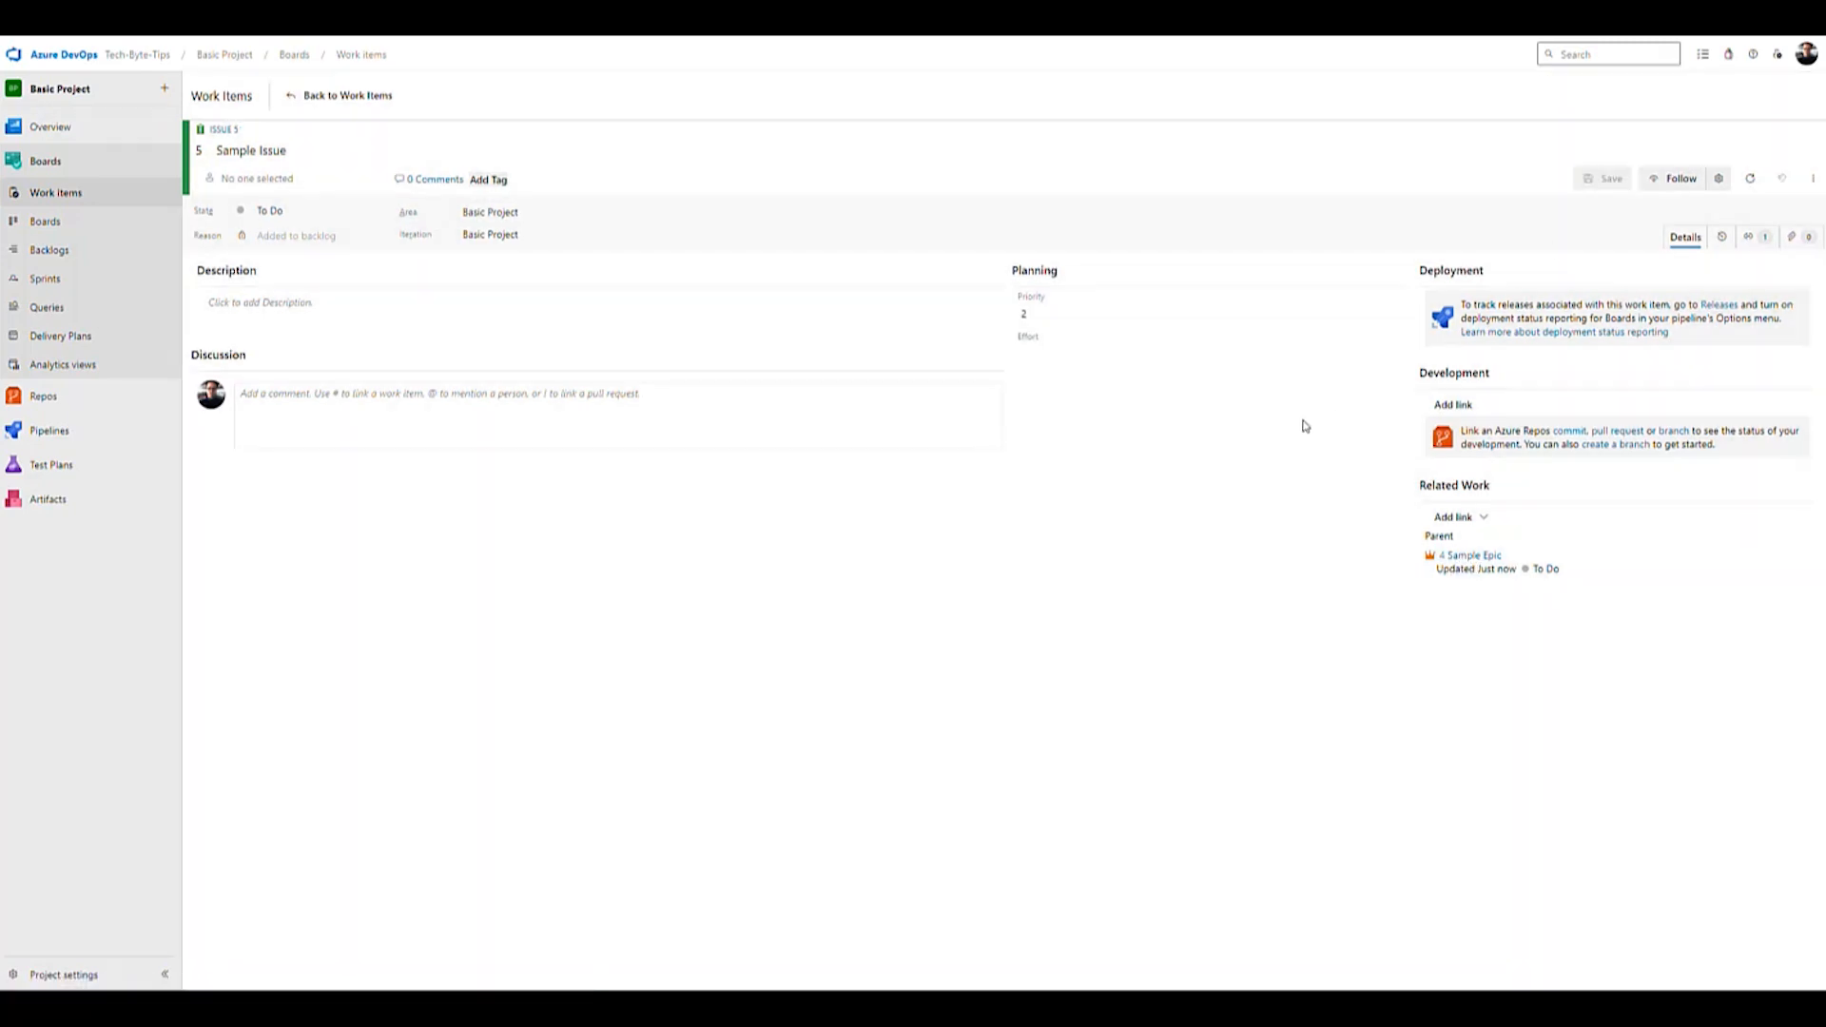
# Step: Open Sample Issue and Sample Epic from the work item list to examine their parent-child link
pyautogui.click(323, 99)
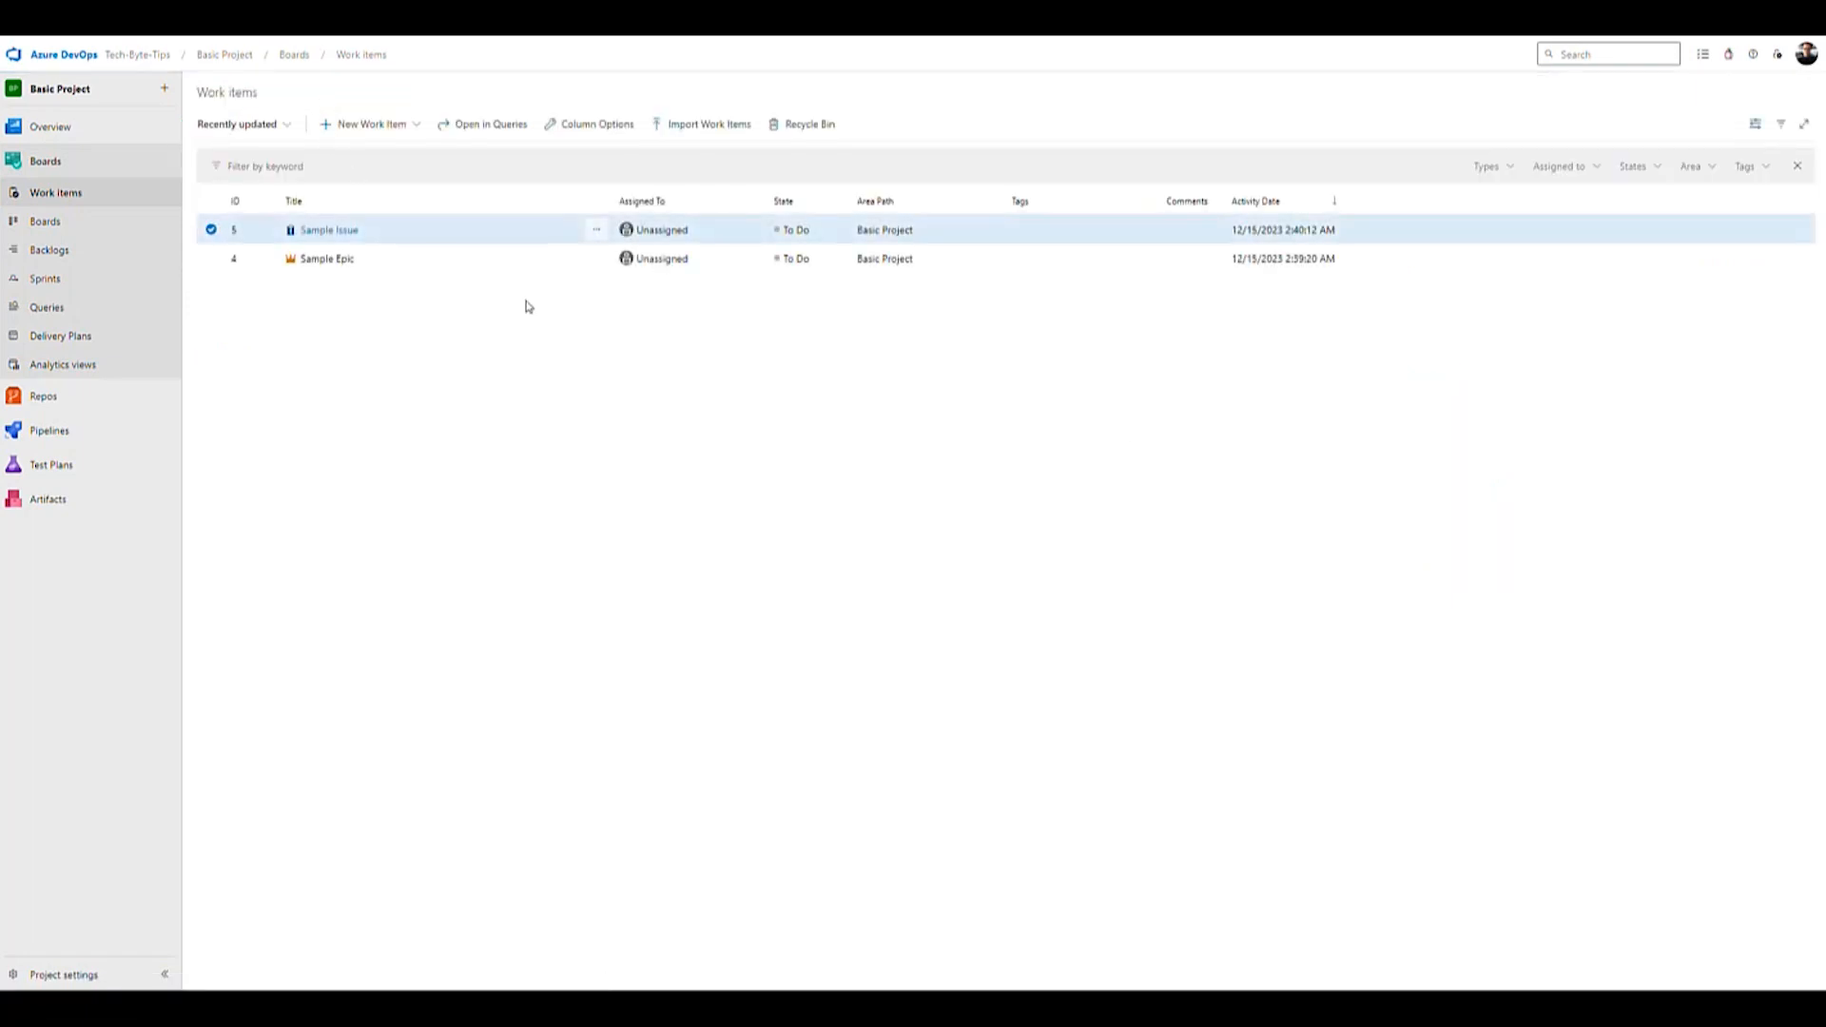
pyautogui.click(342, 236)
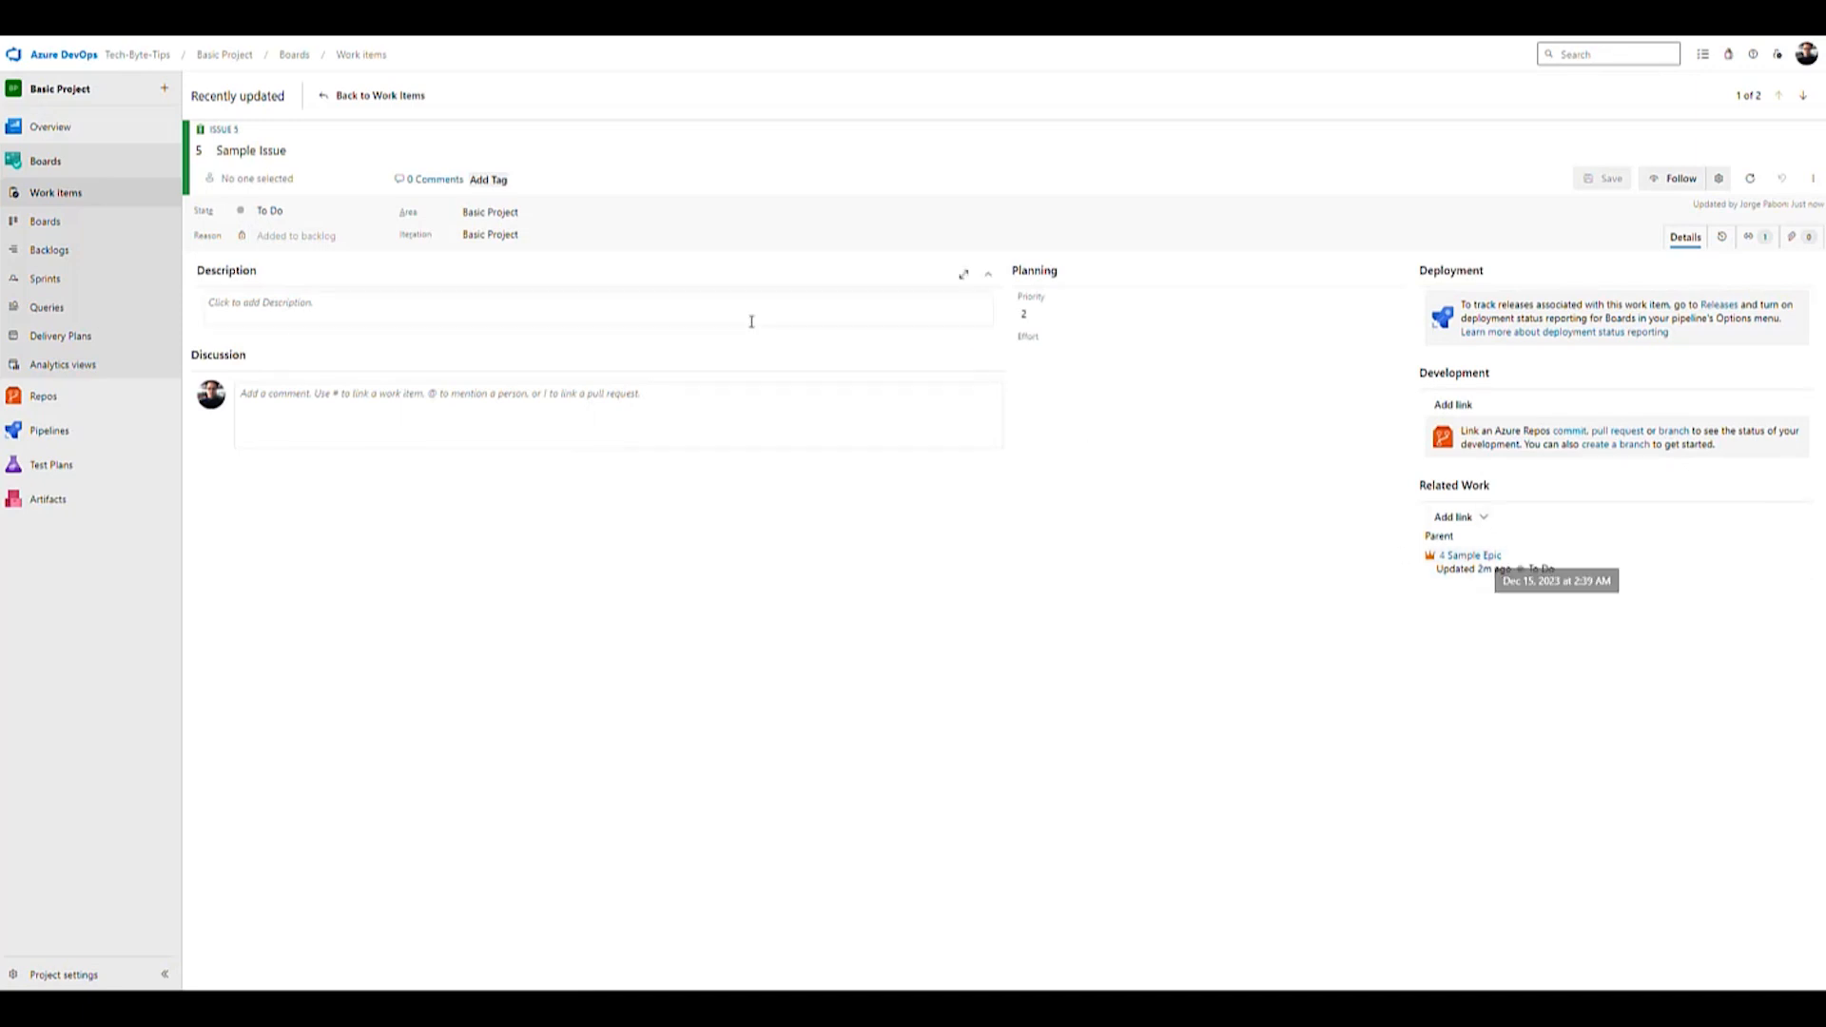
pyautogui.click(379, 95)
pyautogui.click(333, 260)
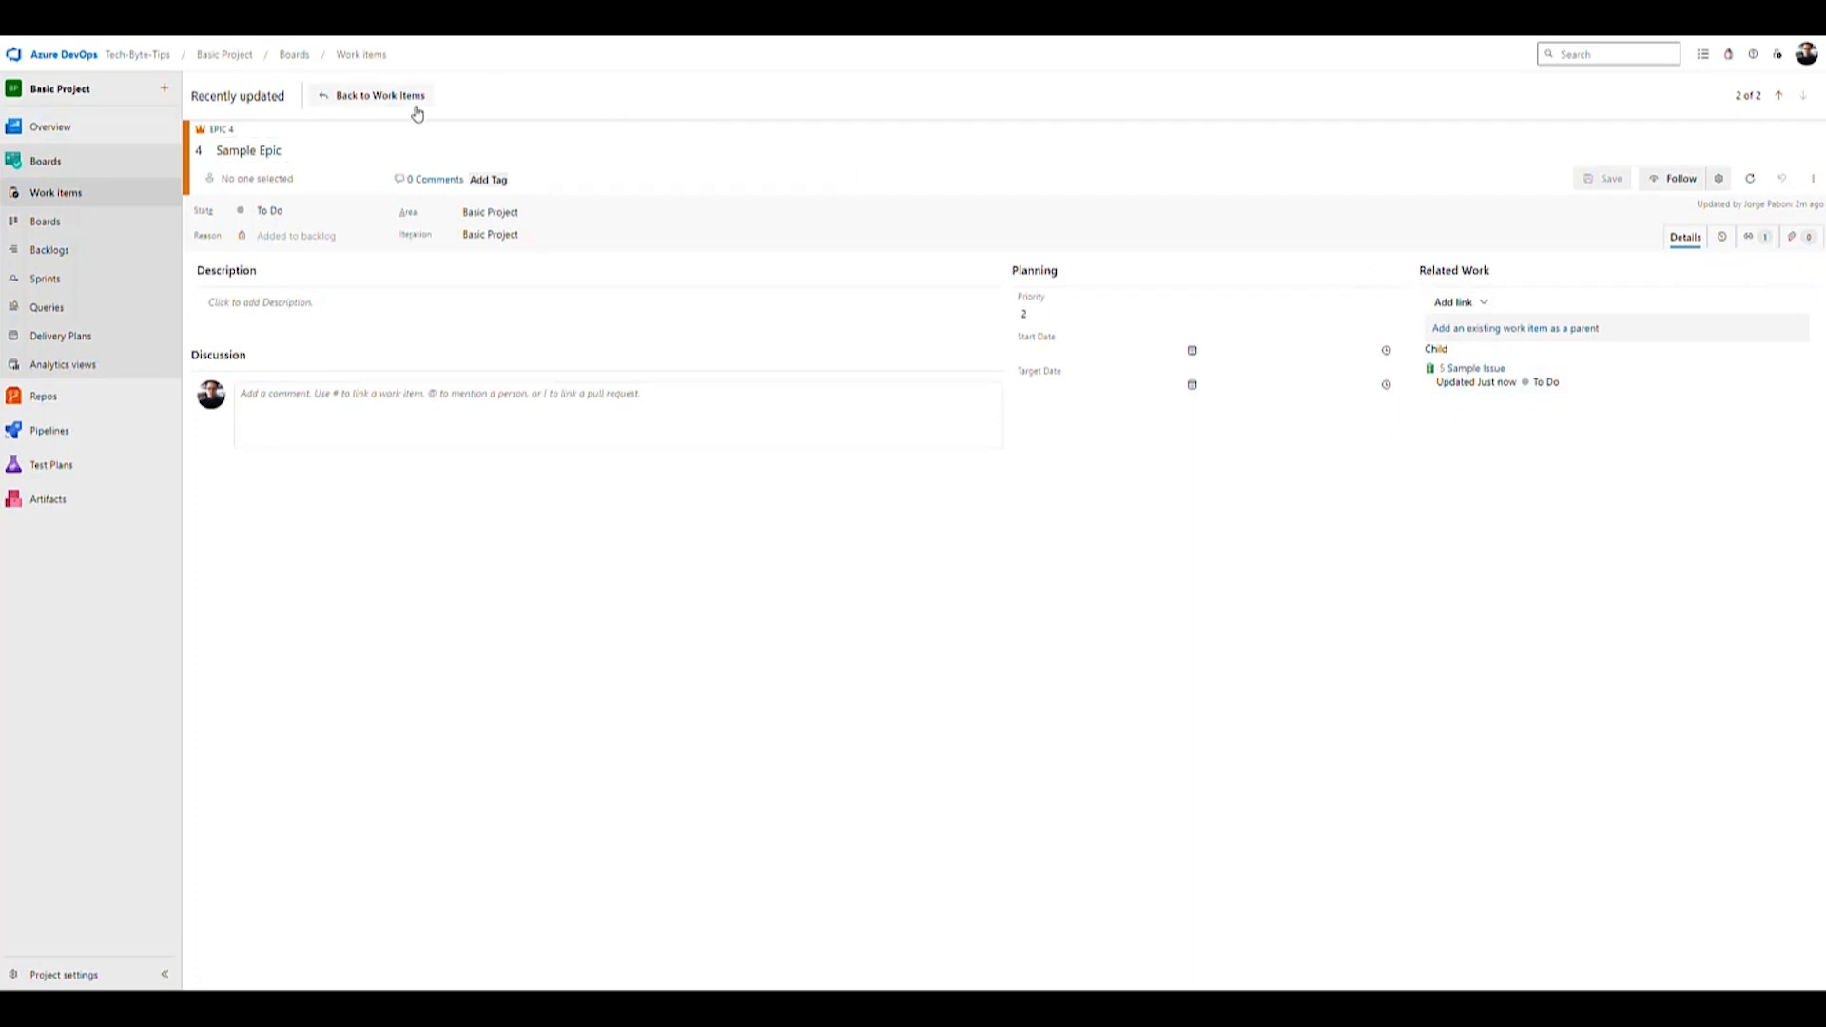
pyautogui.click(371, 95)
# Step: Create a task titled "Sample Task 1", link Issue 5: Sample Issue as its parent, and save the task
pyautogui.click(393, 125)
pyautogui.click(354, 199)
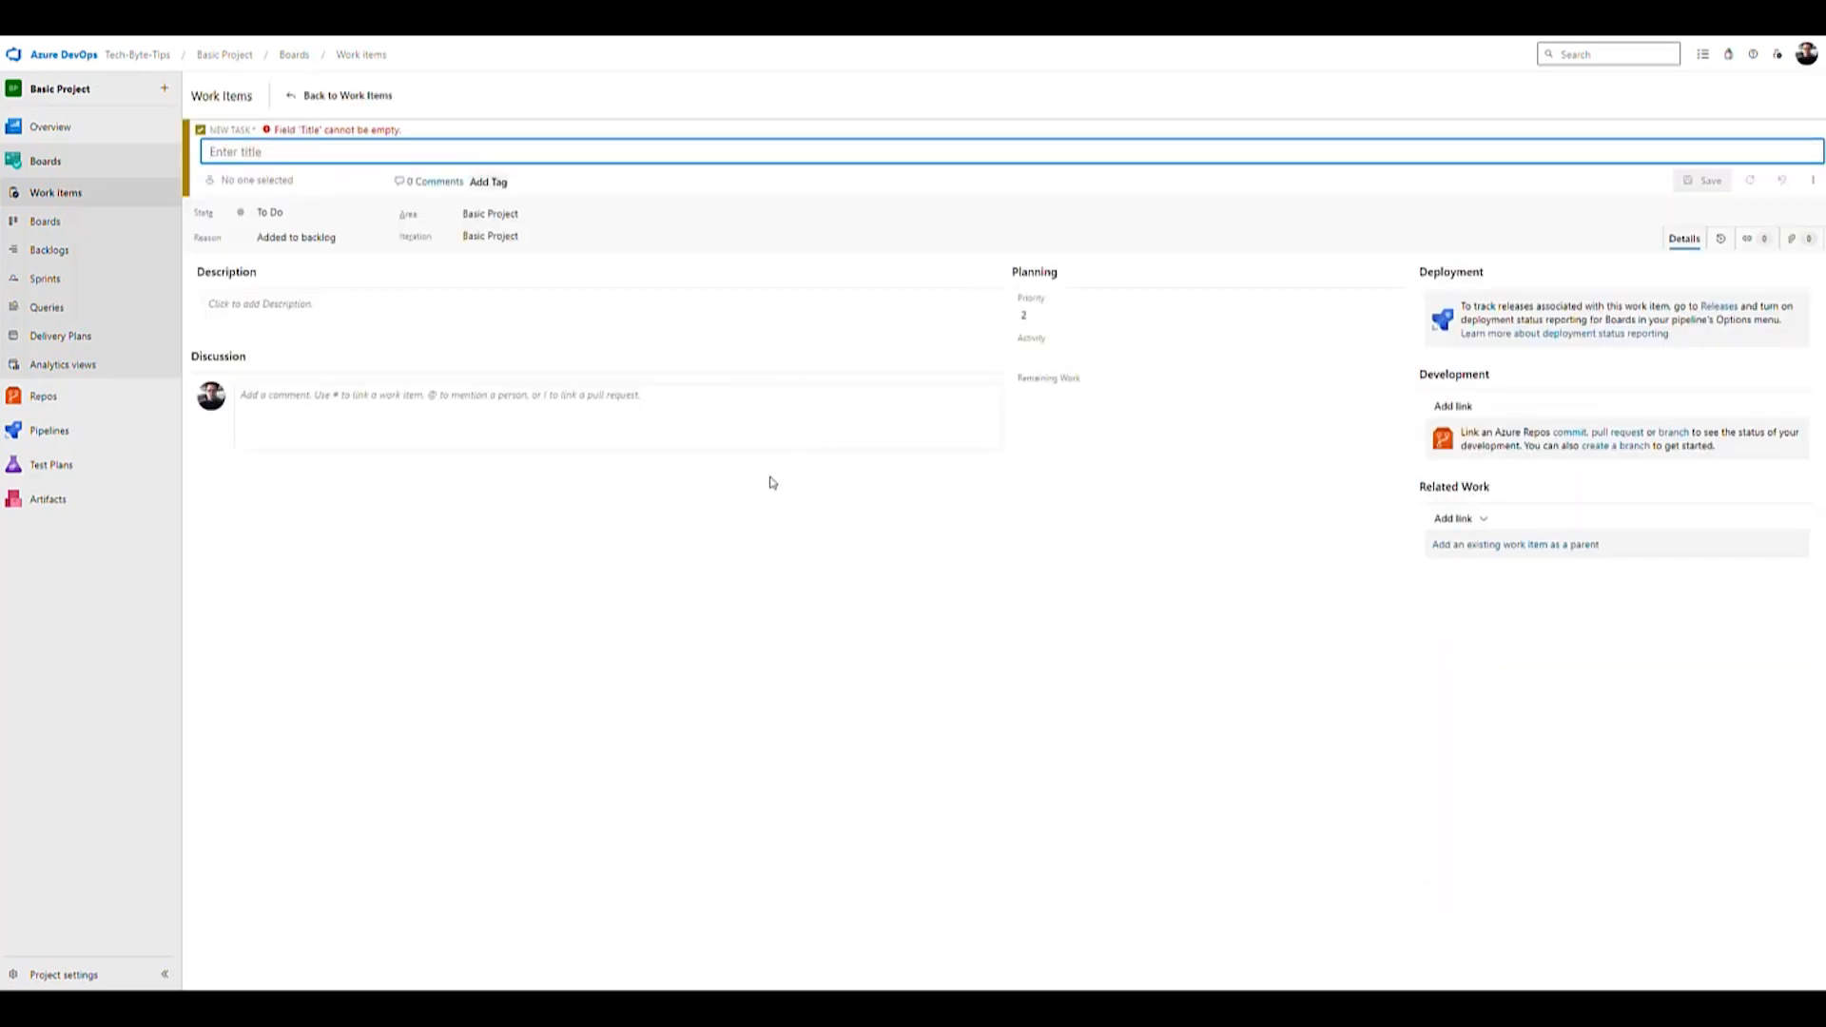
pyautogui.write('Sample Task 1')
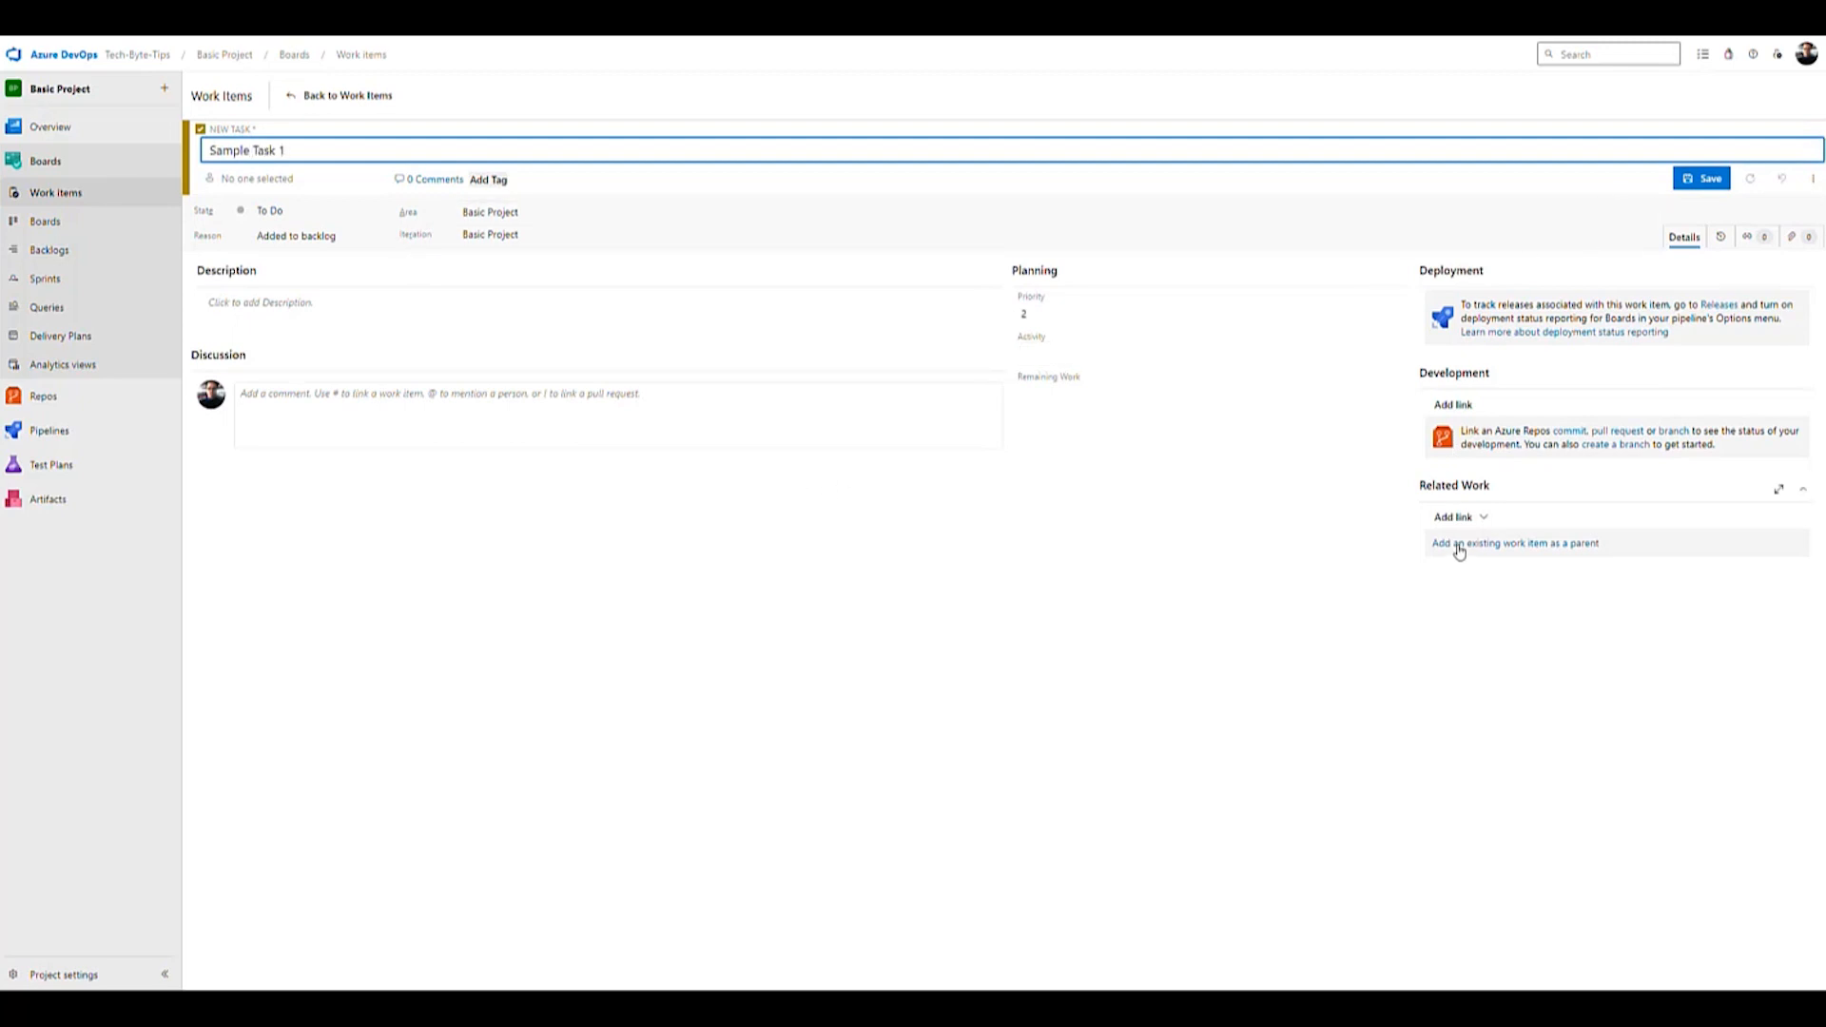
pyautogui.click(1494, 544)
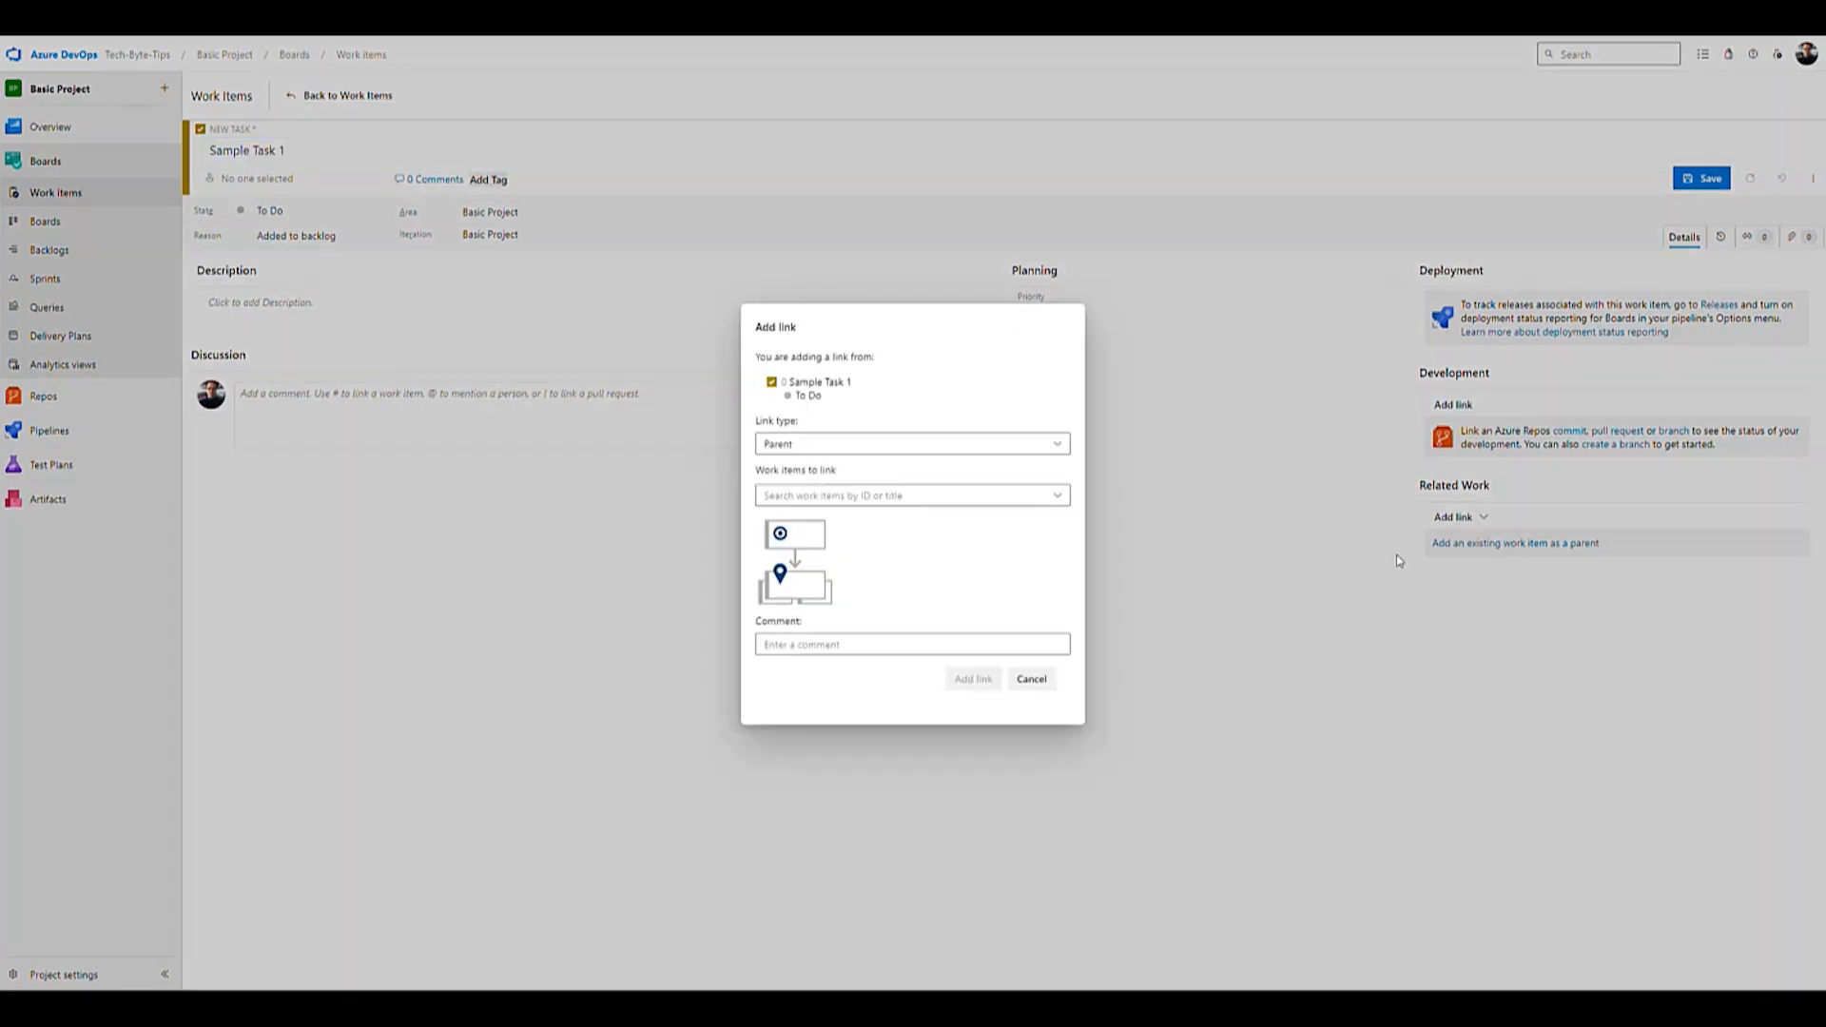
pyautogui.click(1061, 501)
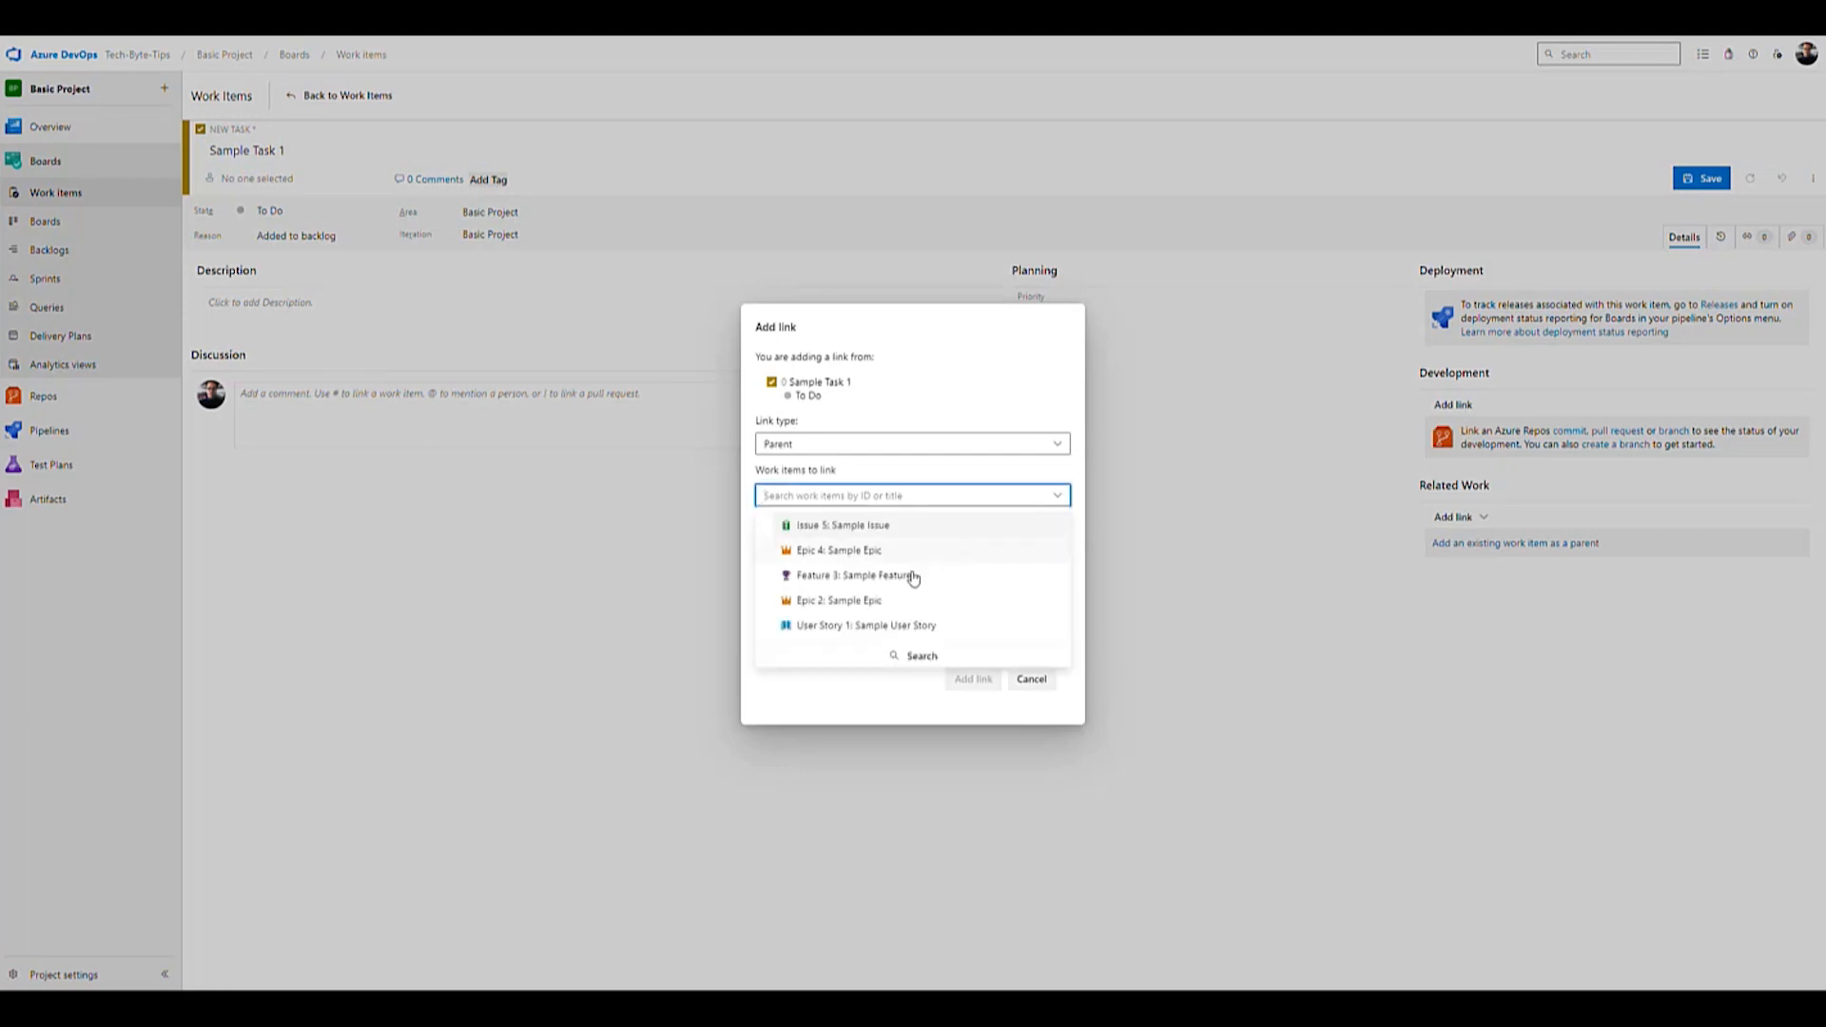
pyautogui.click(839, 530)
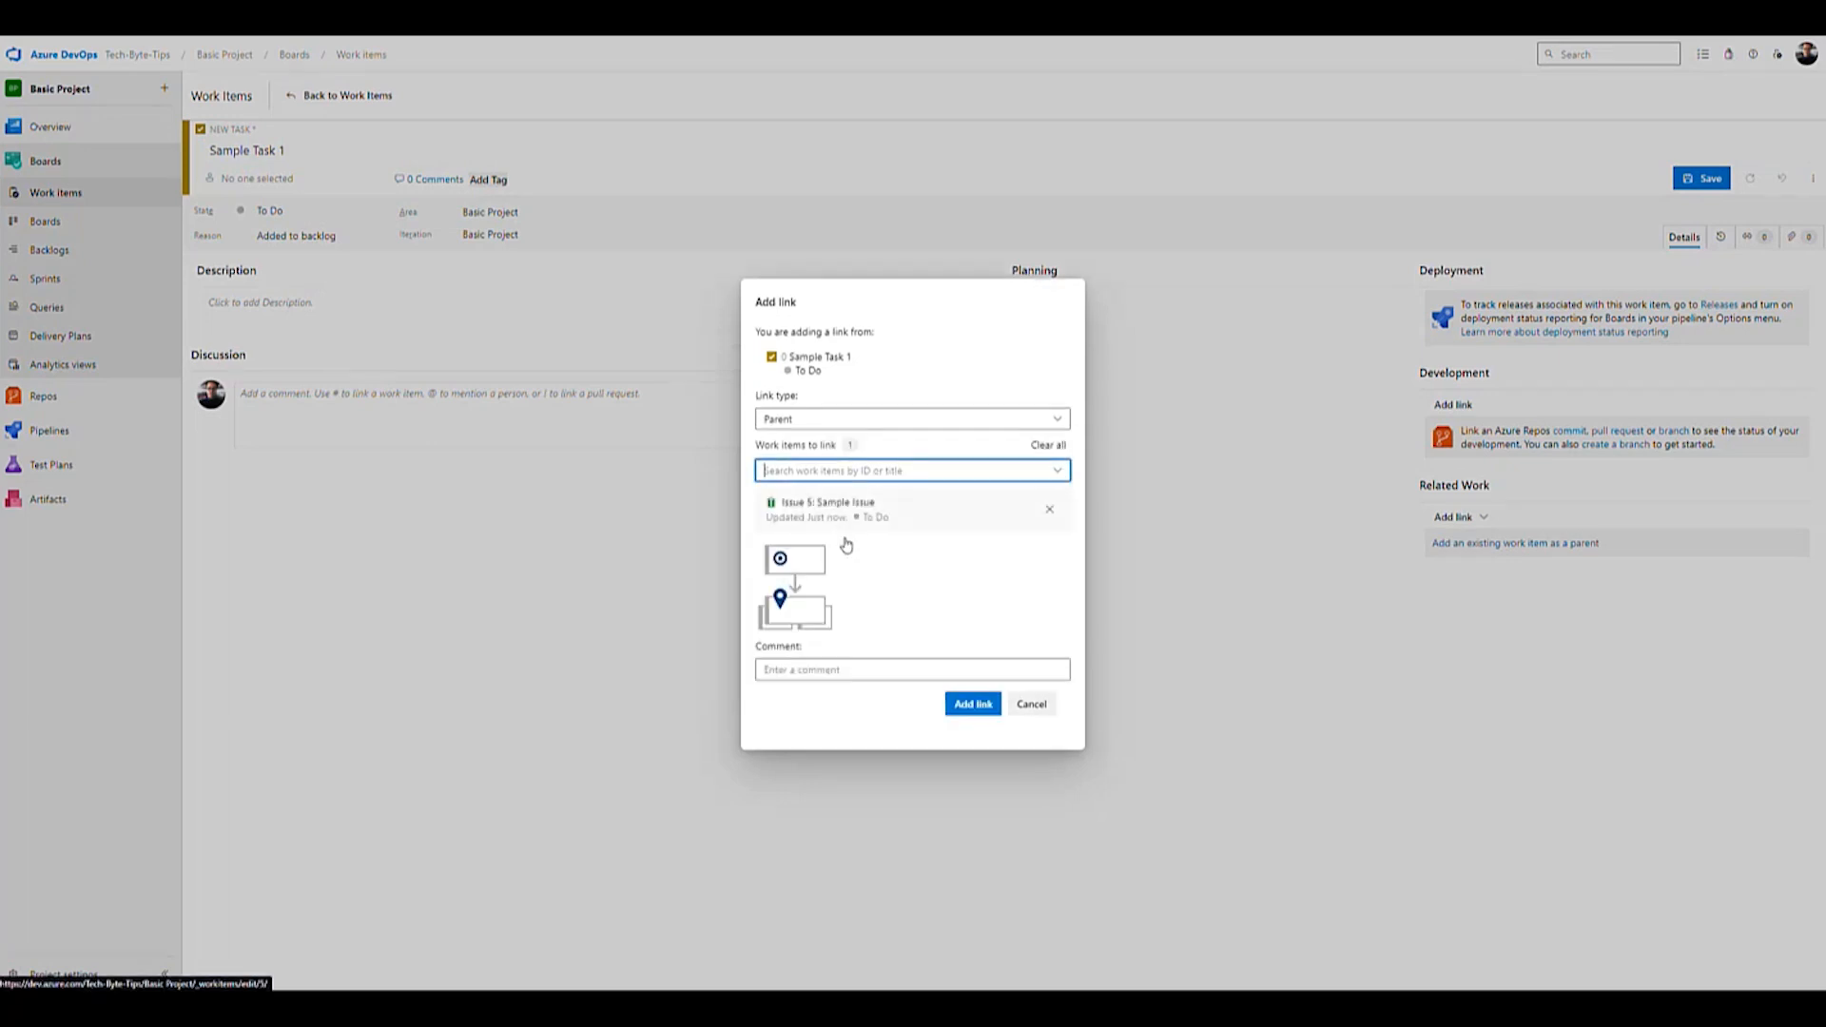
pyautogui.click(972, 705)
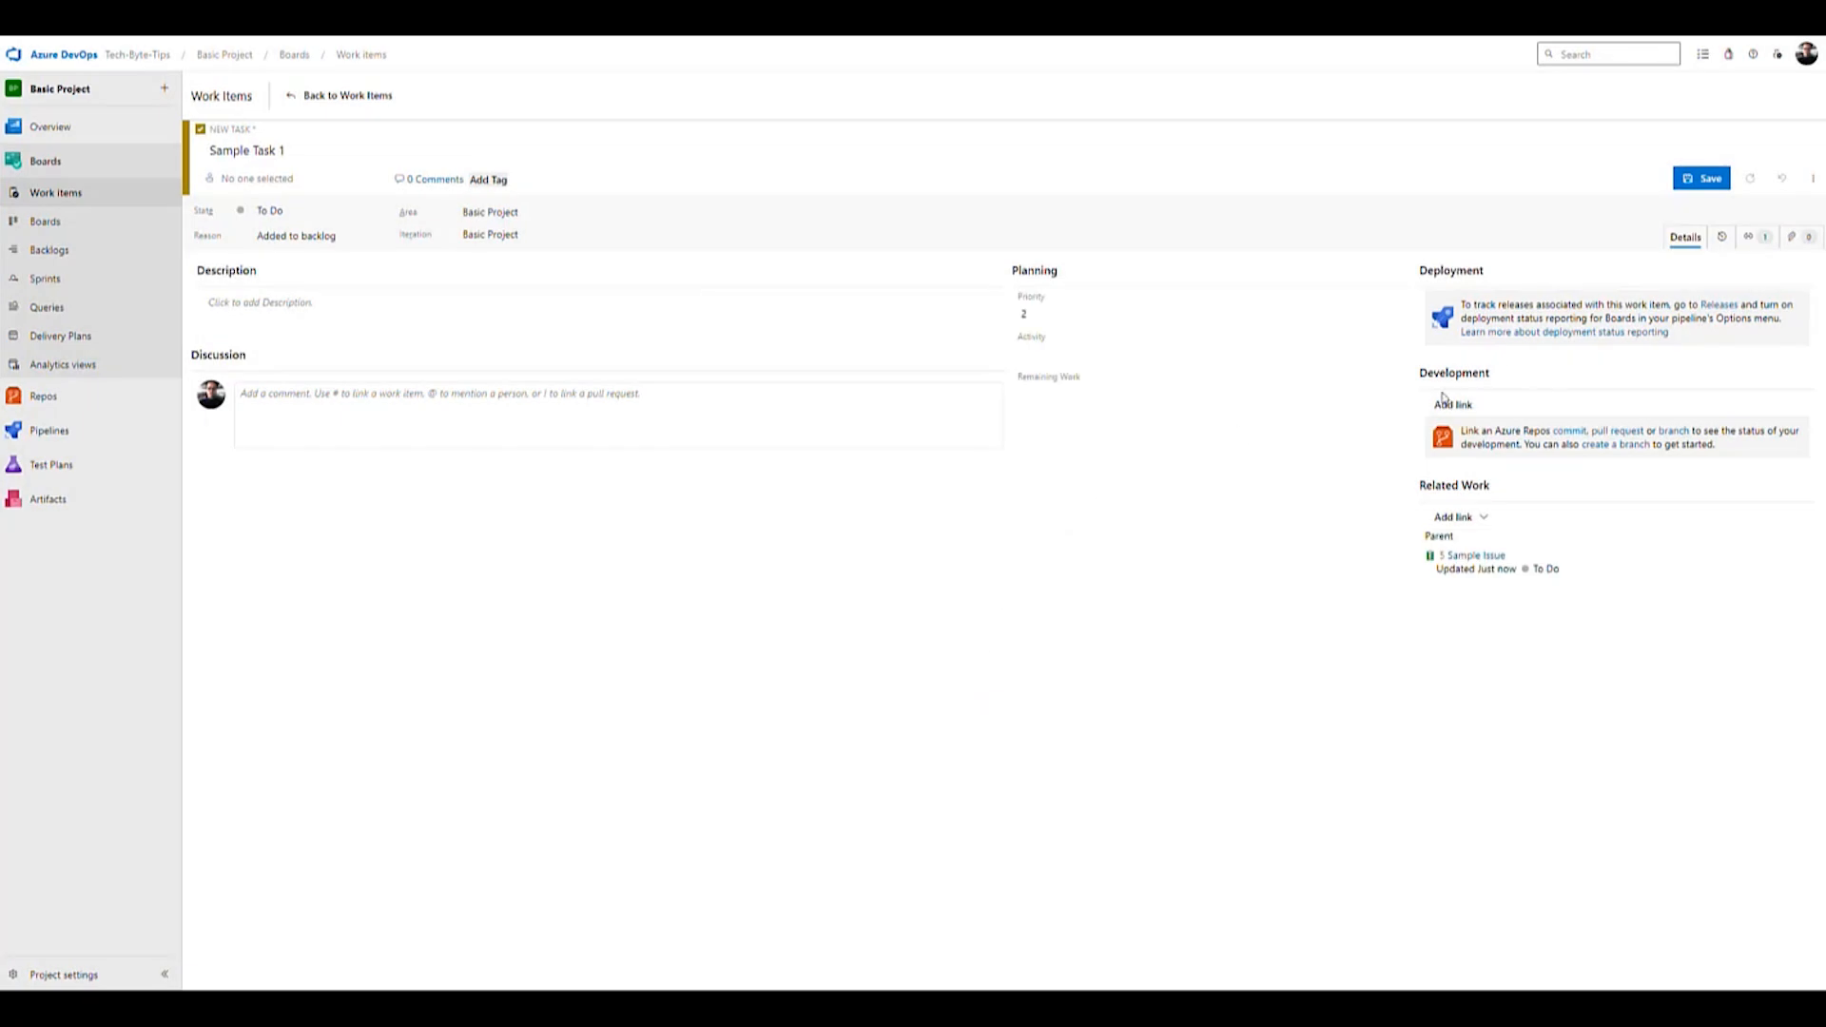
pyautogui.click(1702, 178)
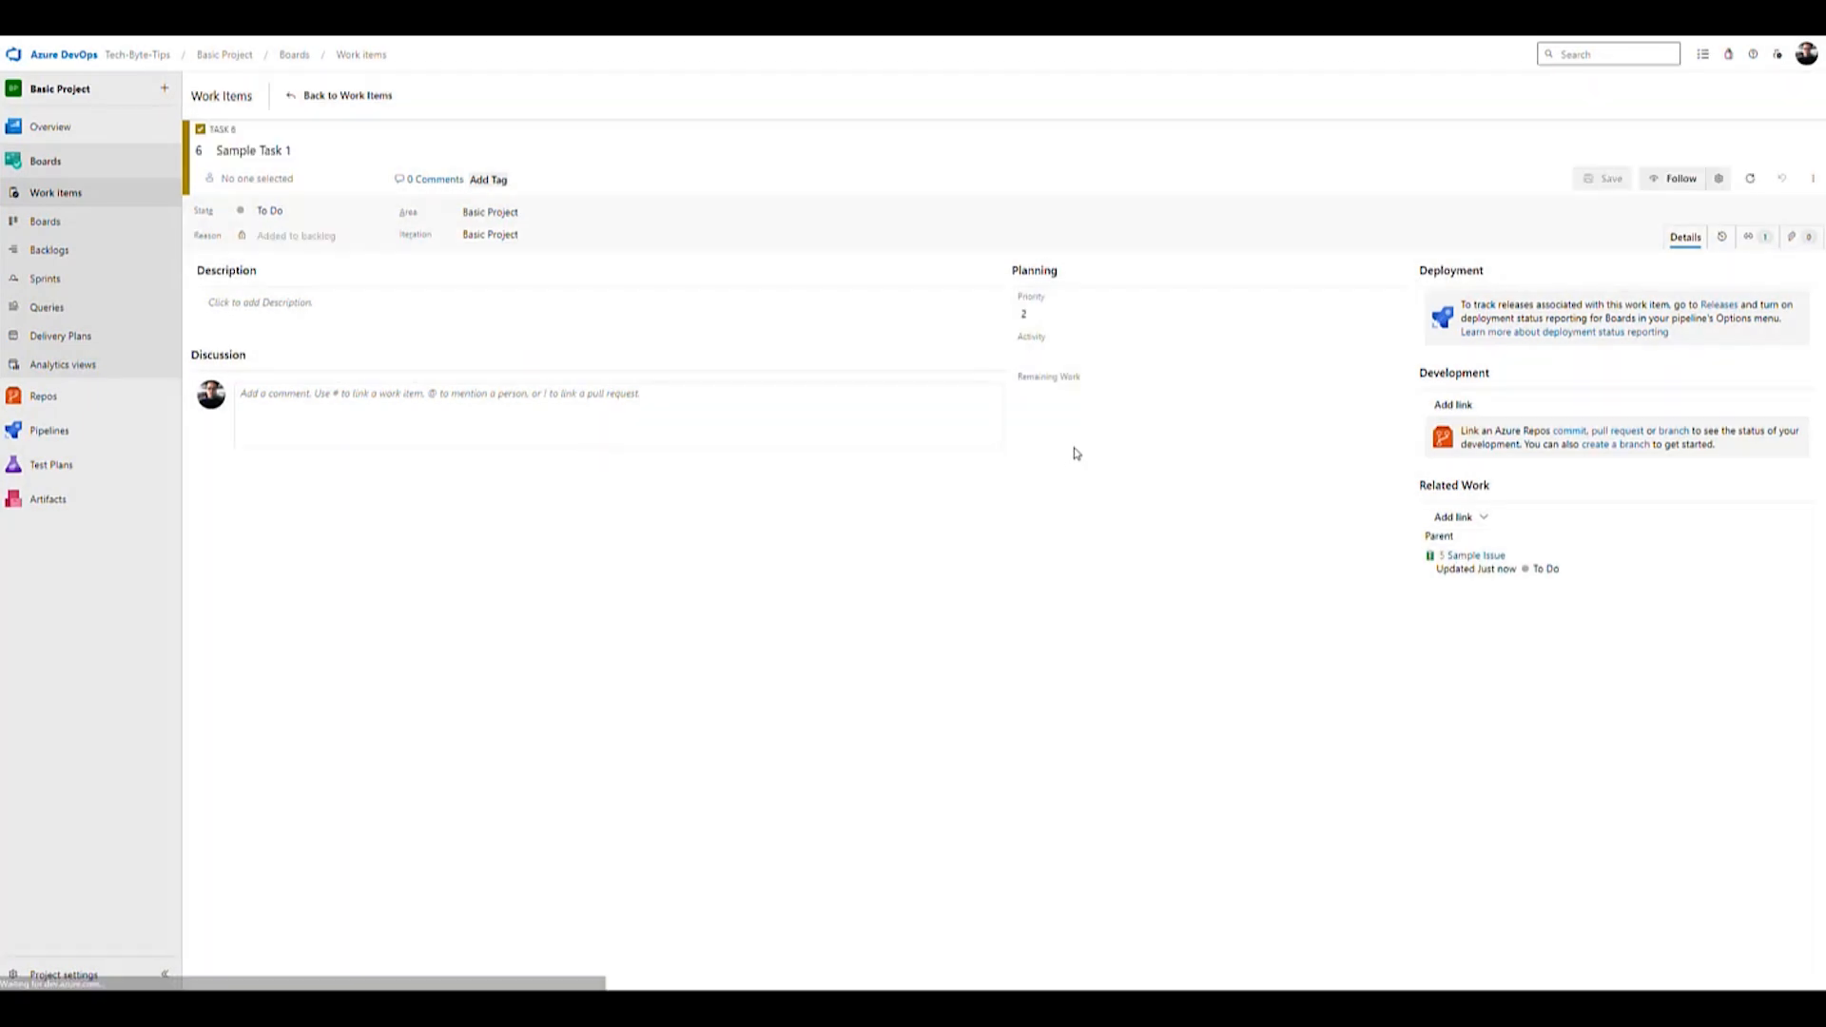
# Step: Open Sample Task 1 from the work item list, examine its parent Sample Issue, and return to the list
pyautogui.click(319, 103)
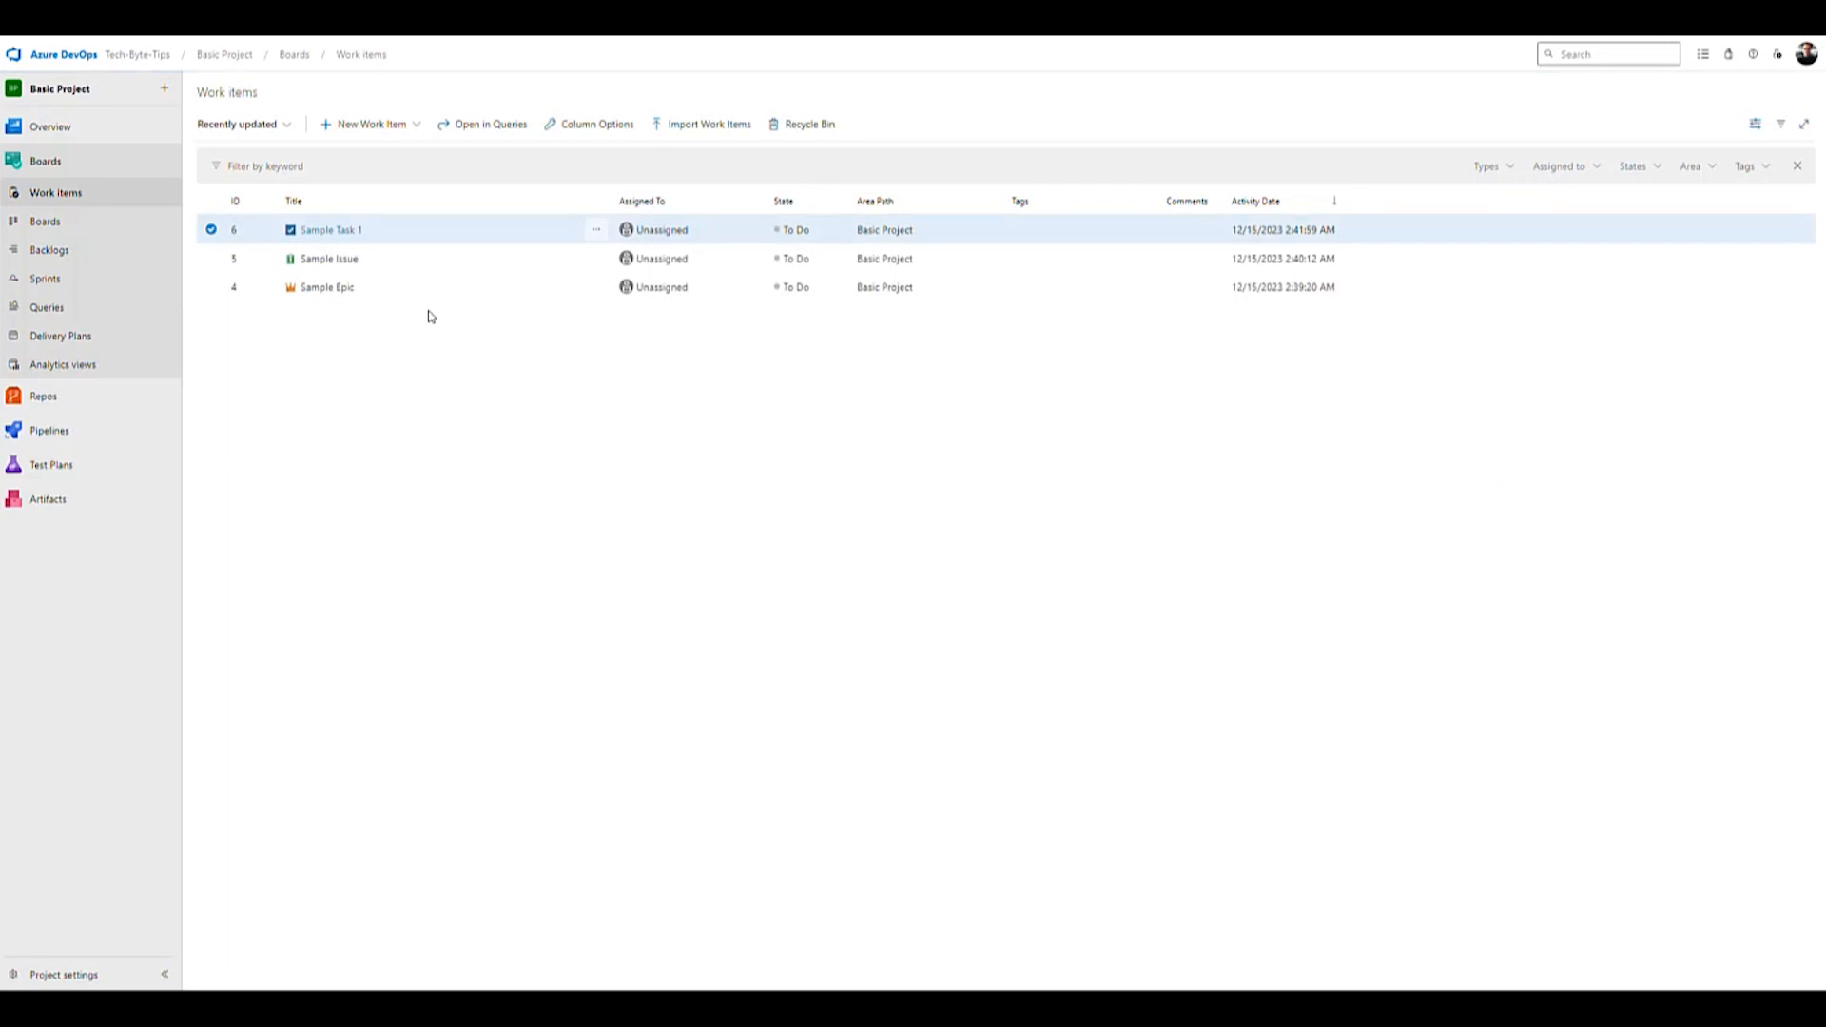
pyautogui.click(340, 235)
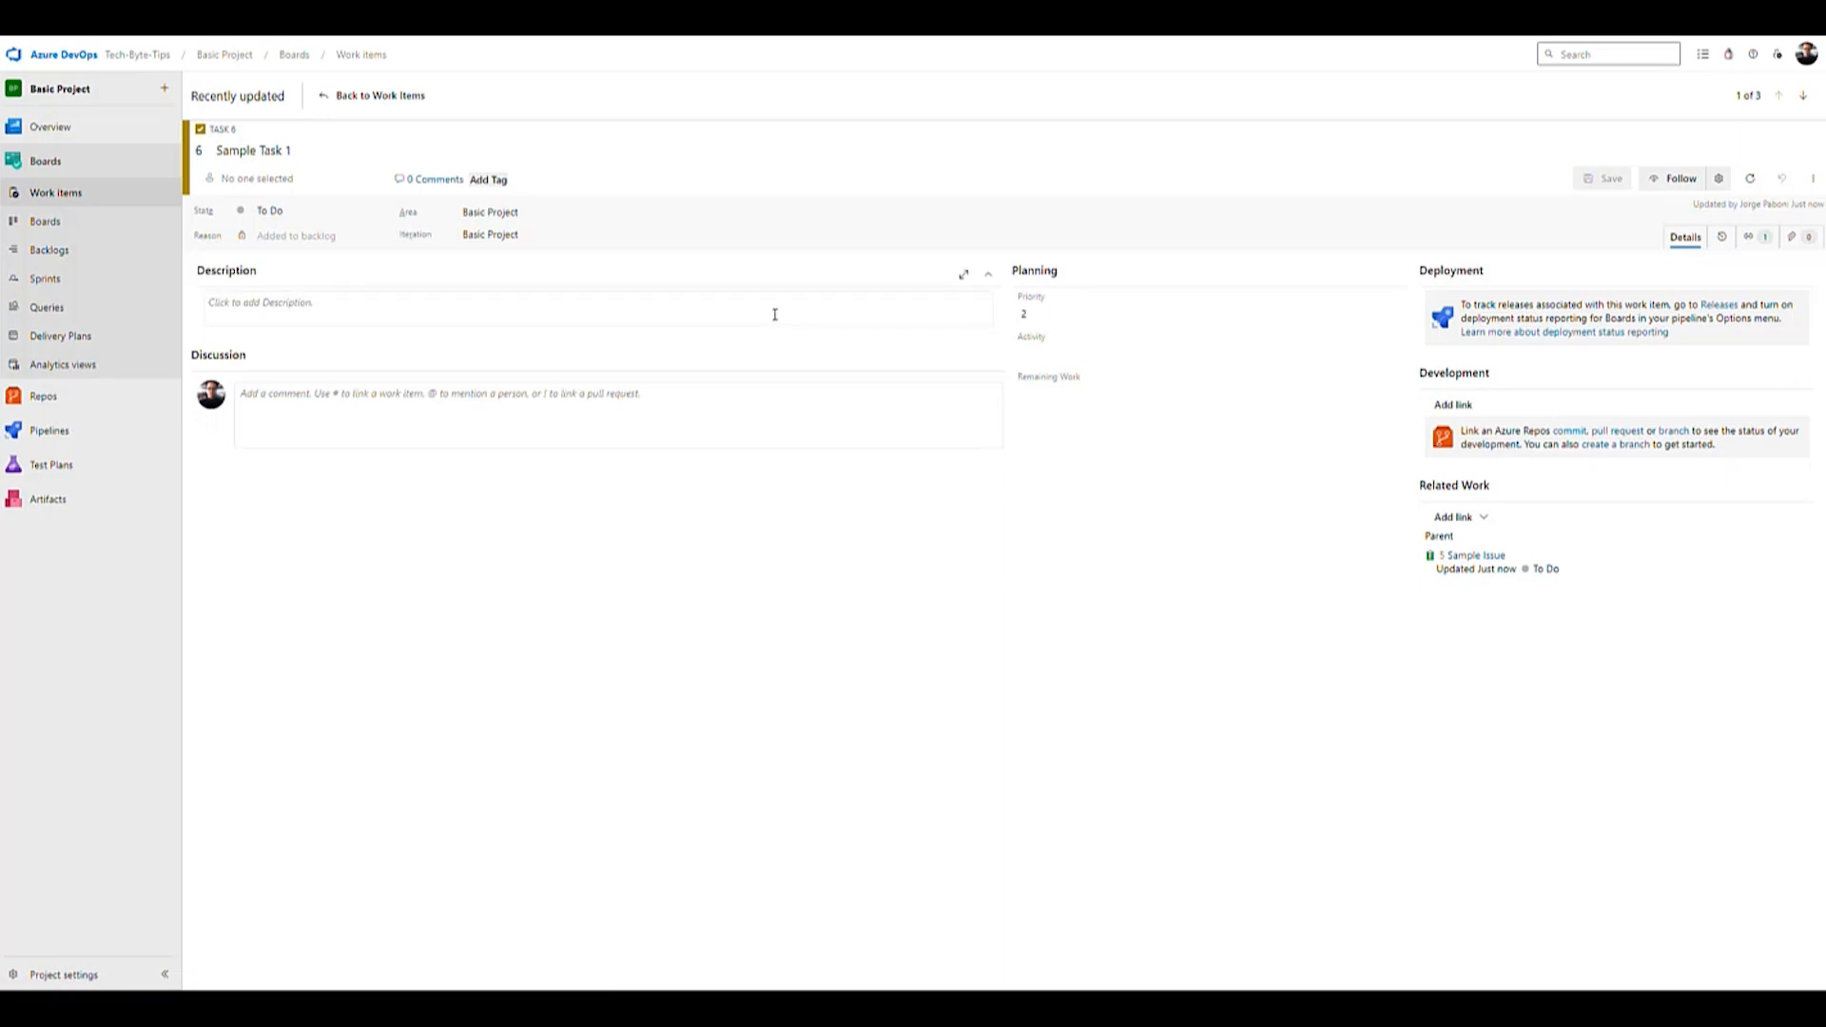
pyautogui.click(1472, 557)
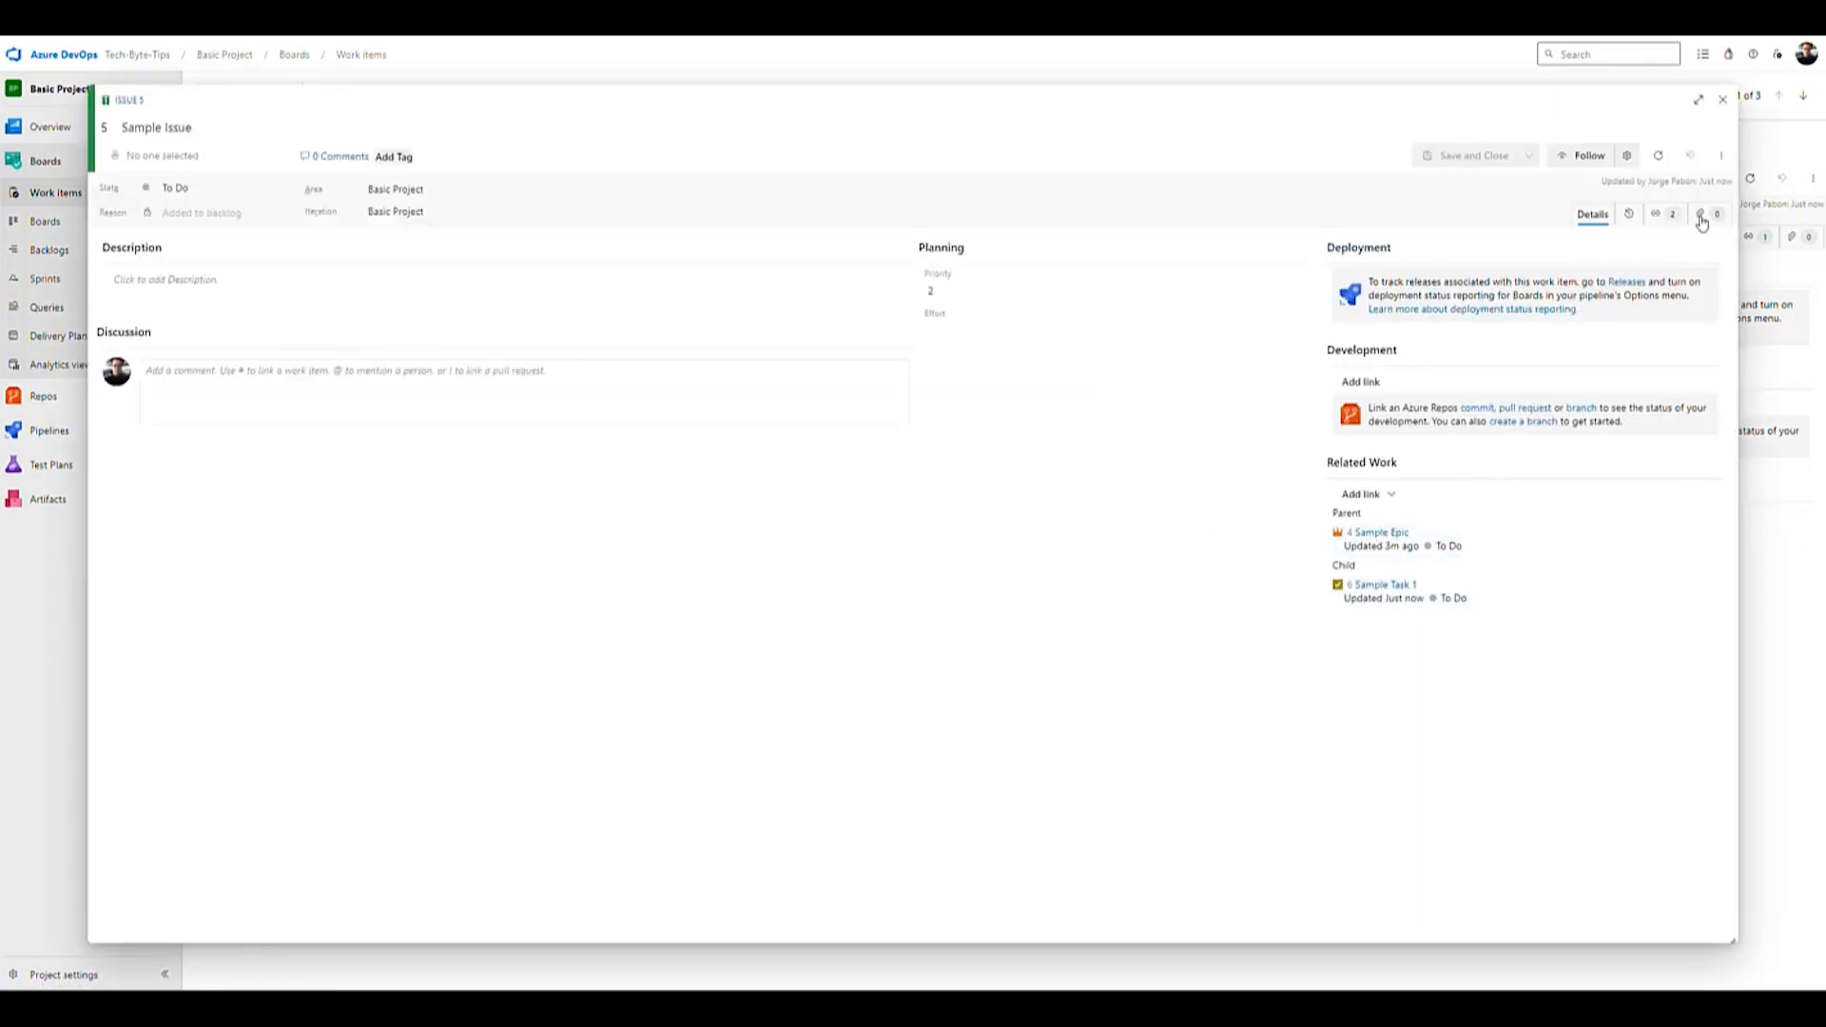
pyautogui.click(1722, 99)
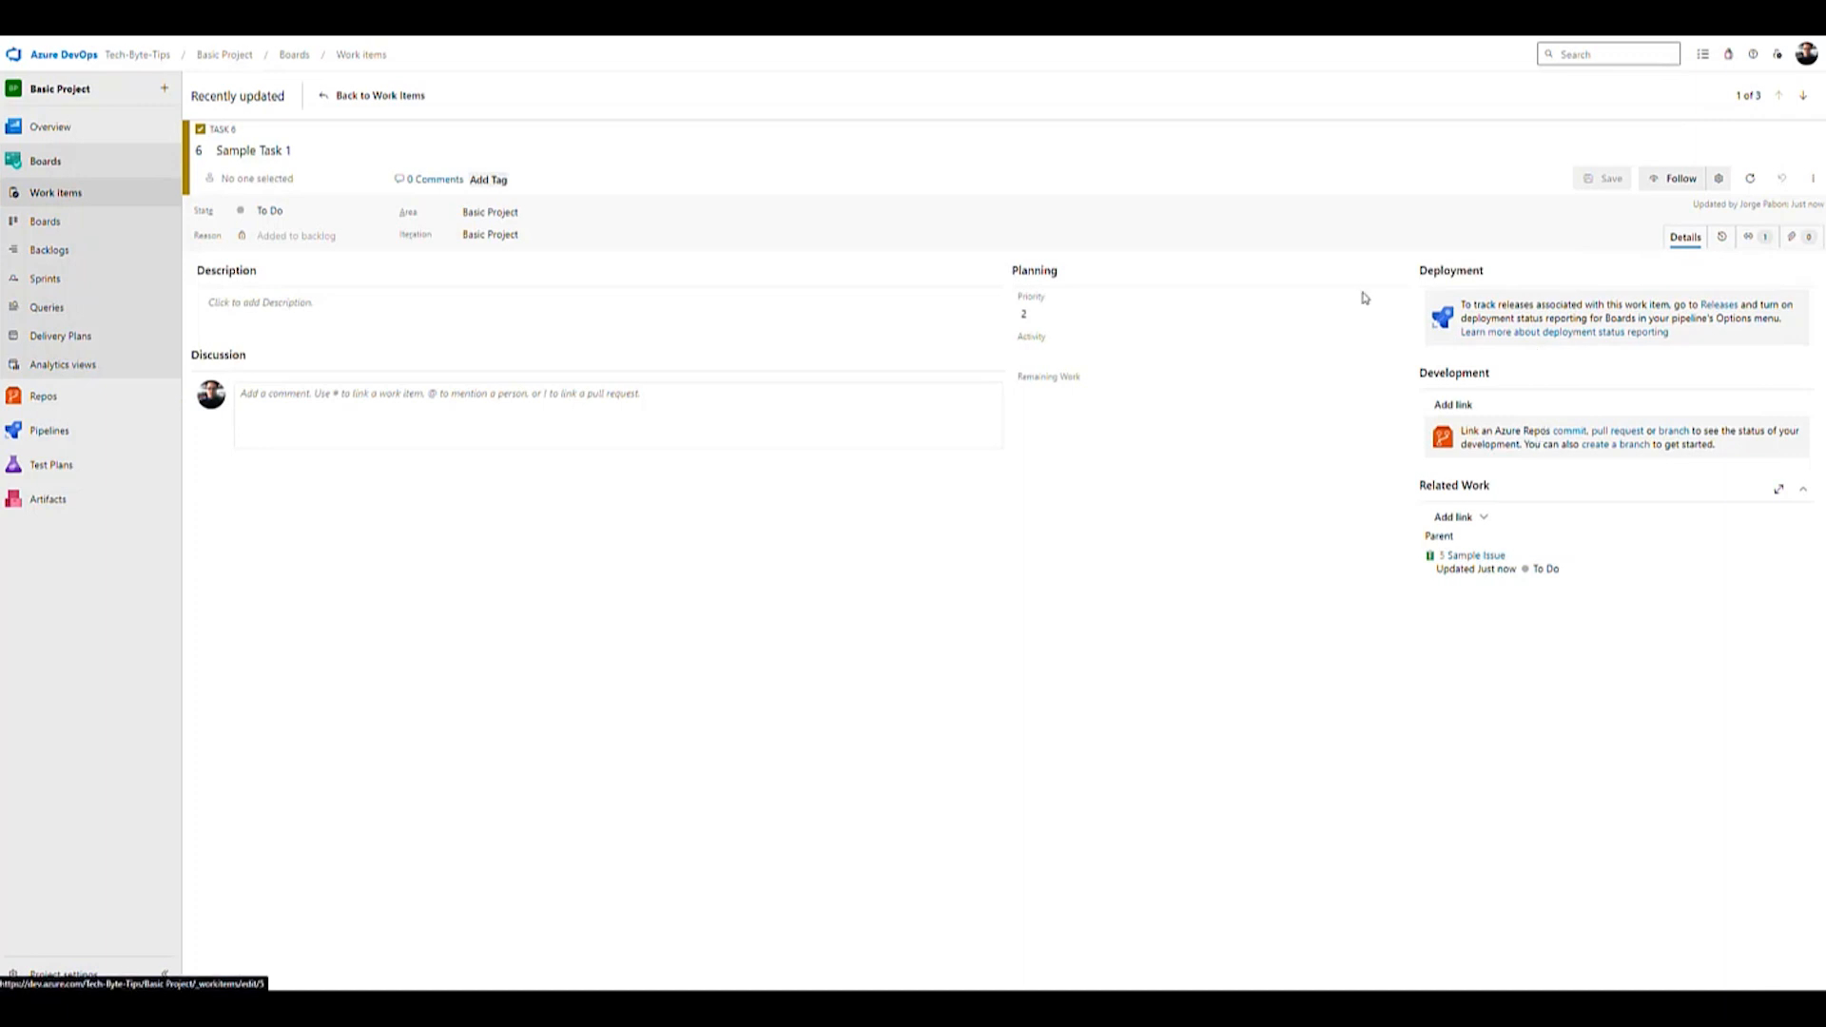
pyautogui.click(332, 99)
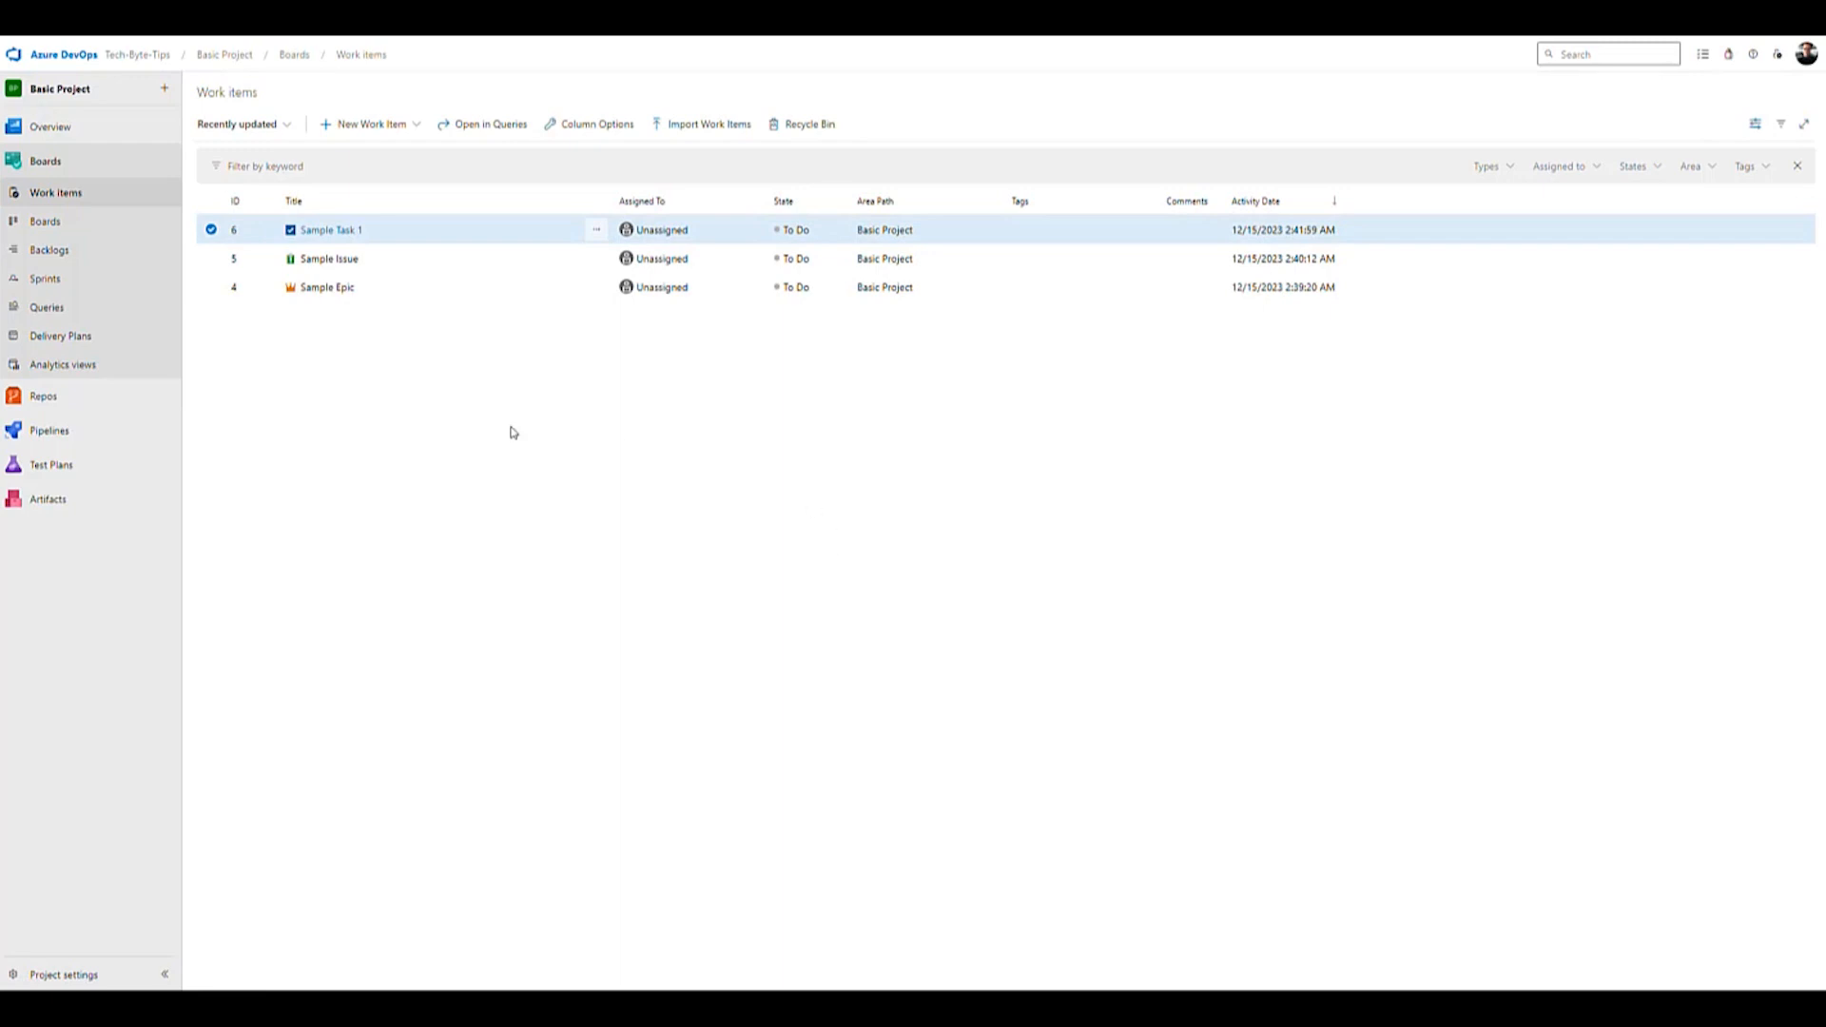
# Step: Create a second task titled "Sample Task 2", link Issue 5: Sample Issue as its parent, and save it
pyautogui.click(378, 125)
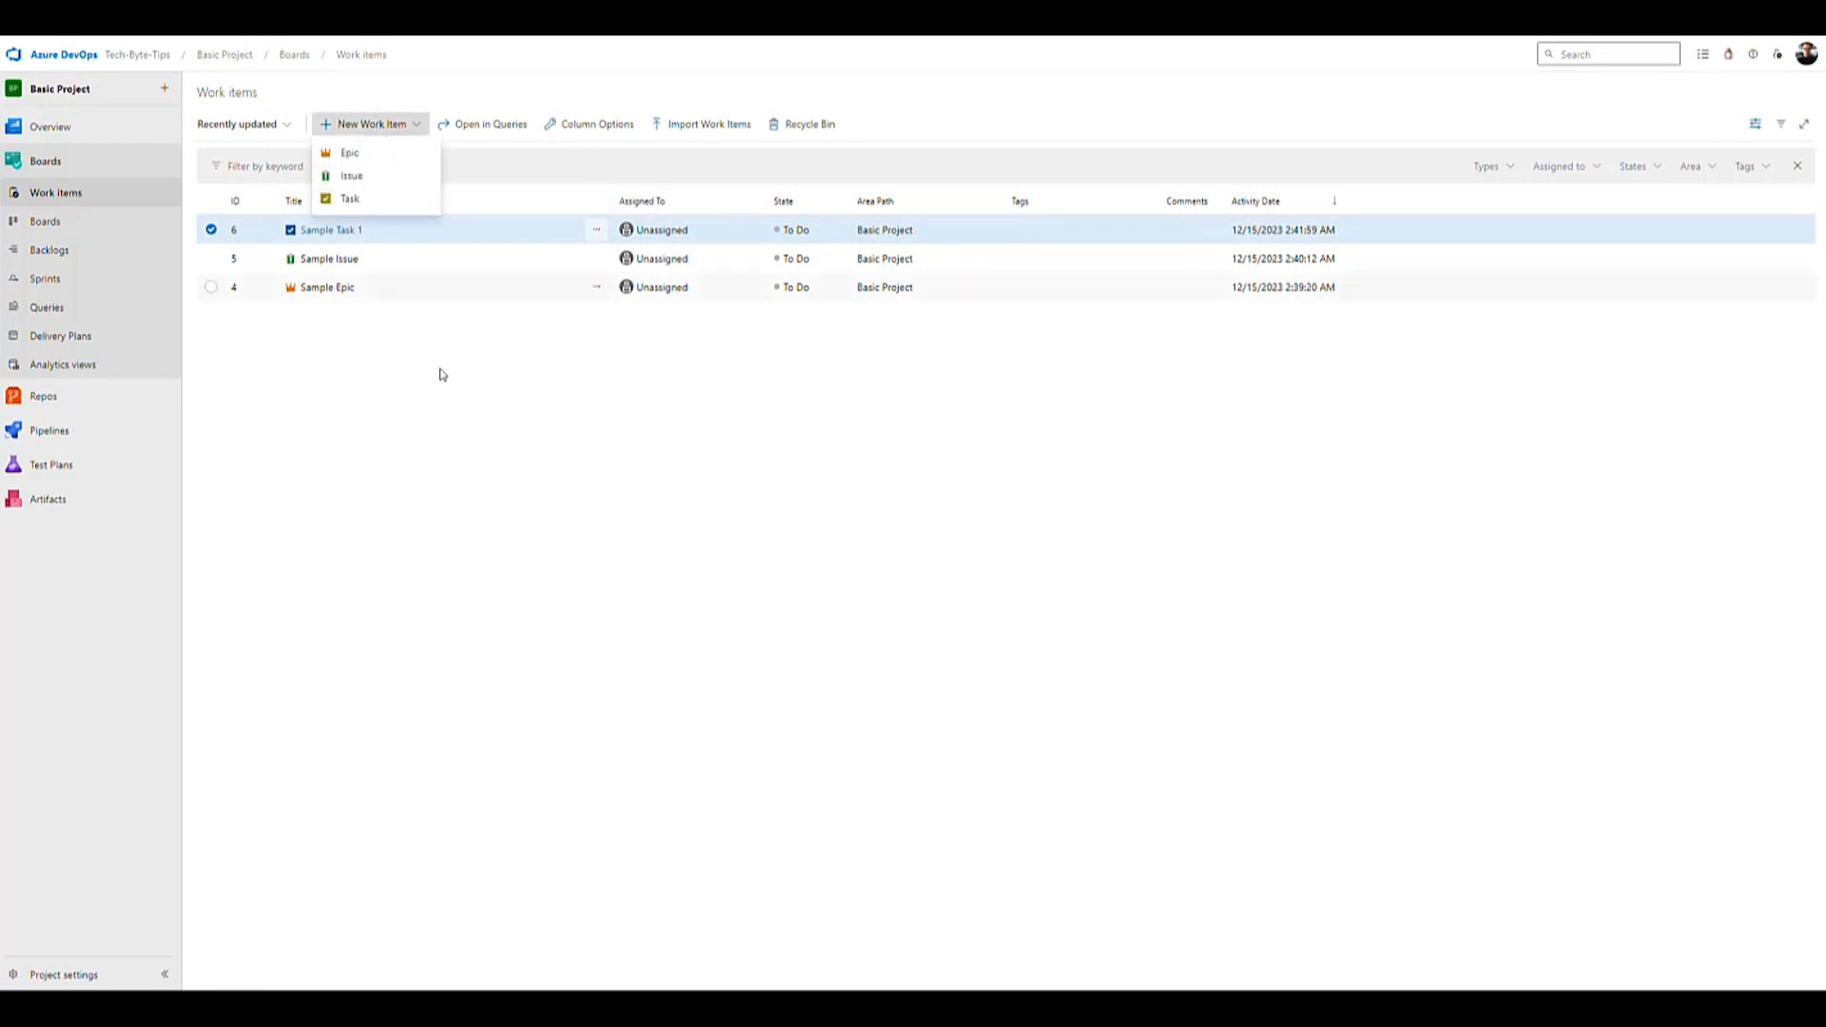
pyautogui.click(385, 363)
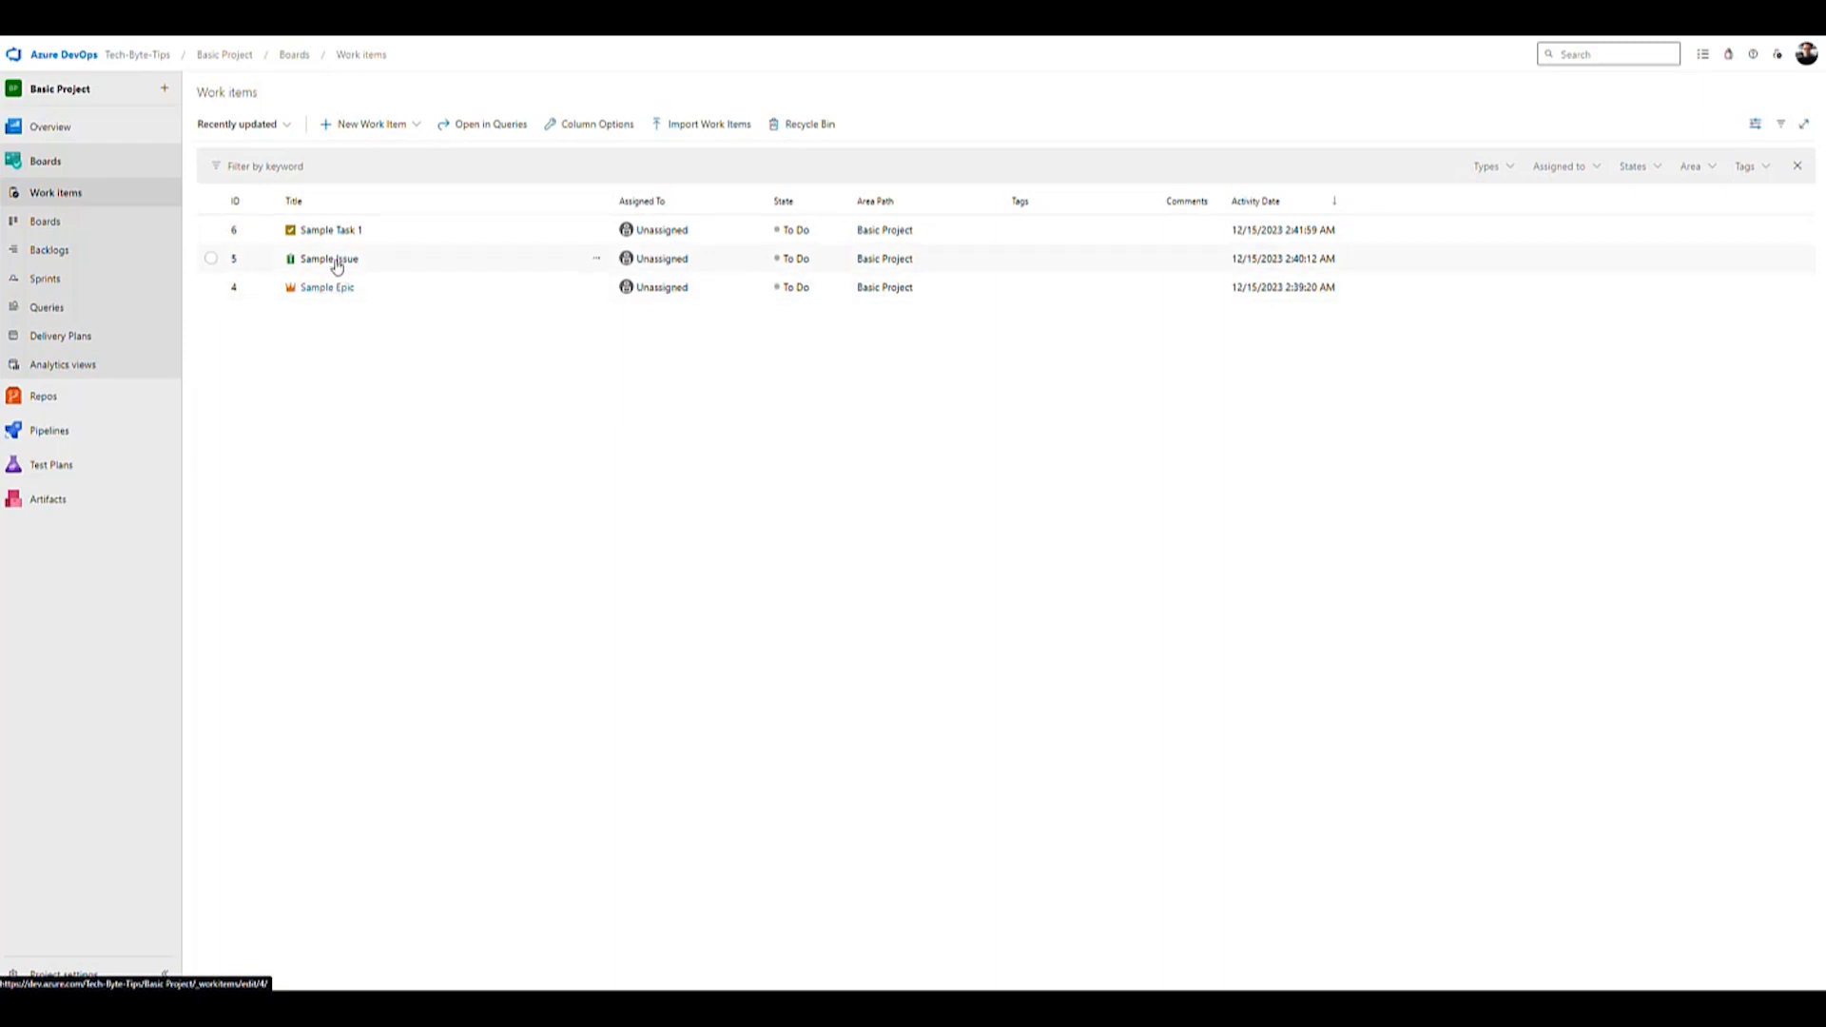
pyautogui.click(373, 124)
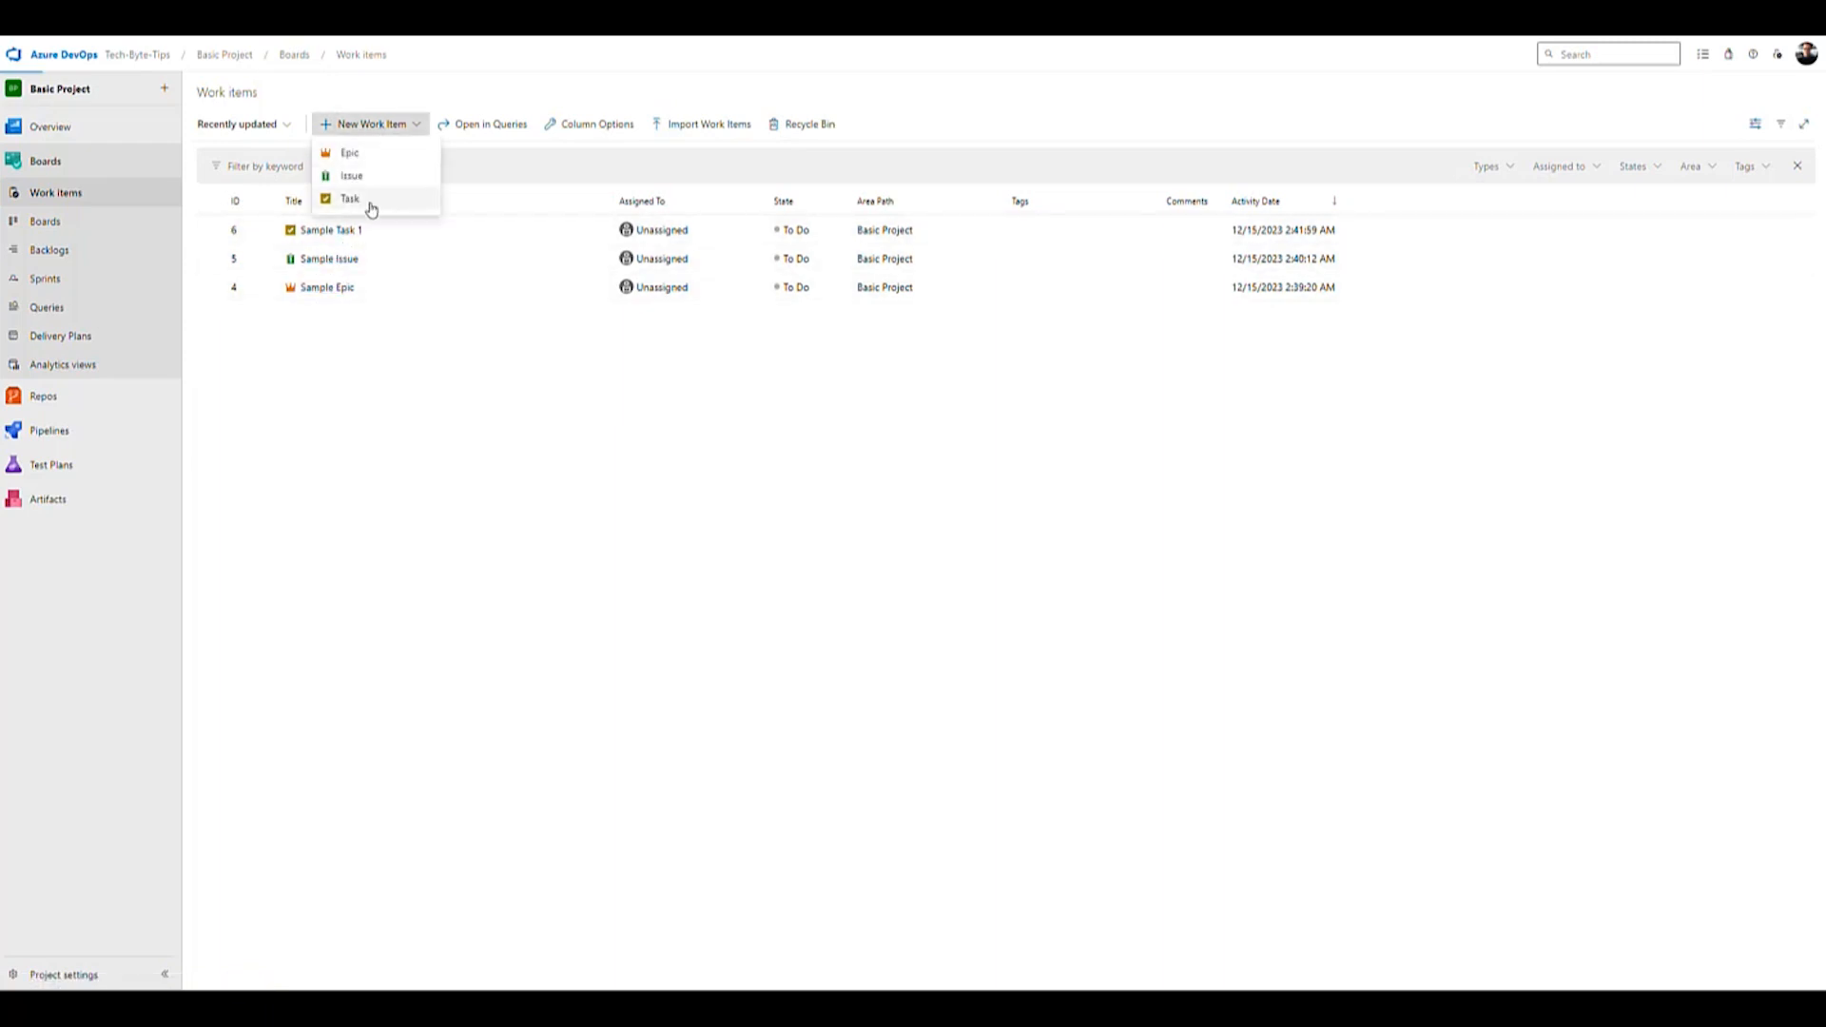
pyautogui.click(371, 202)
pyautogui.write('Sample Task 2')
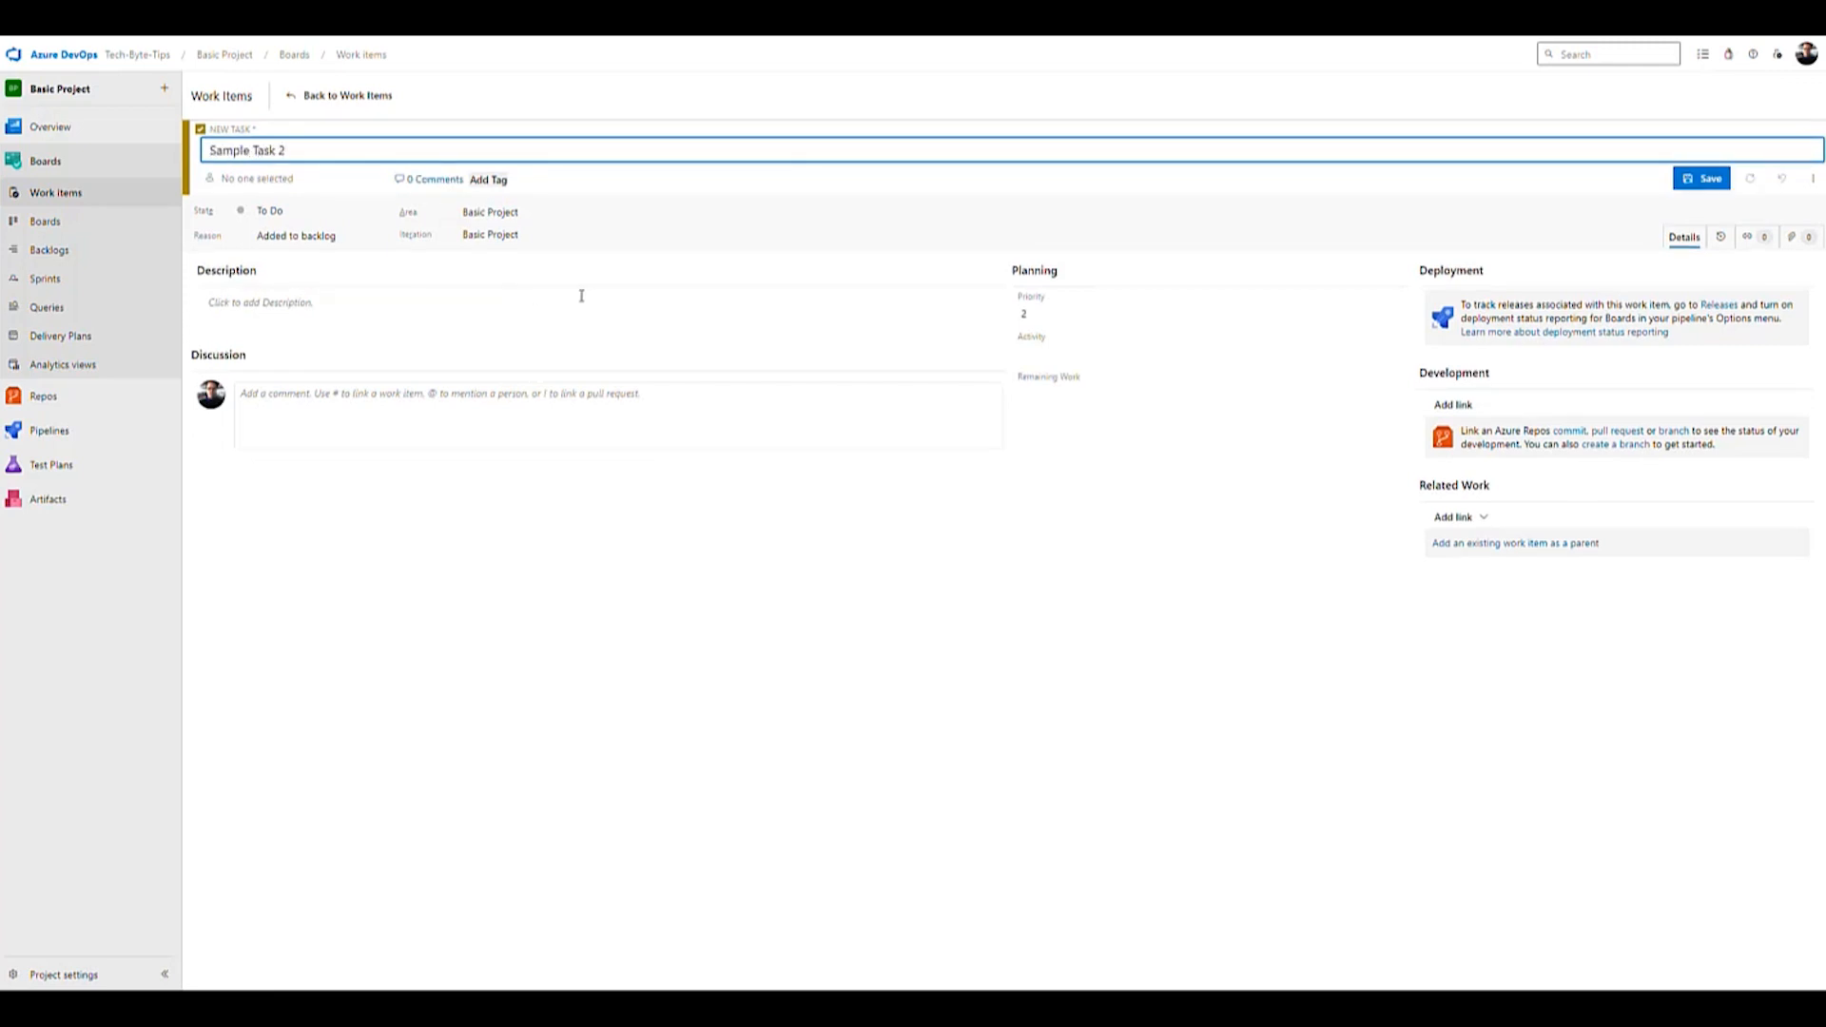
pyautogui.click(1490, 547)
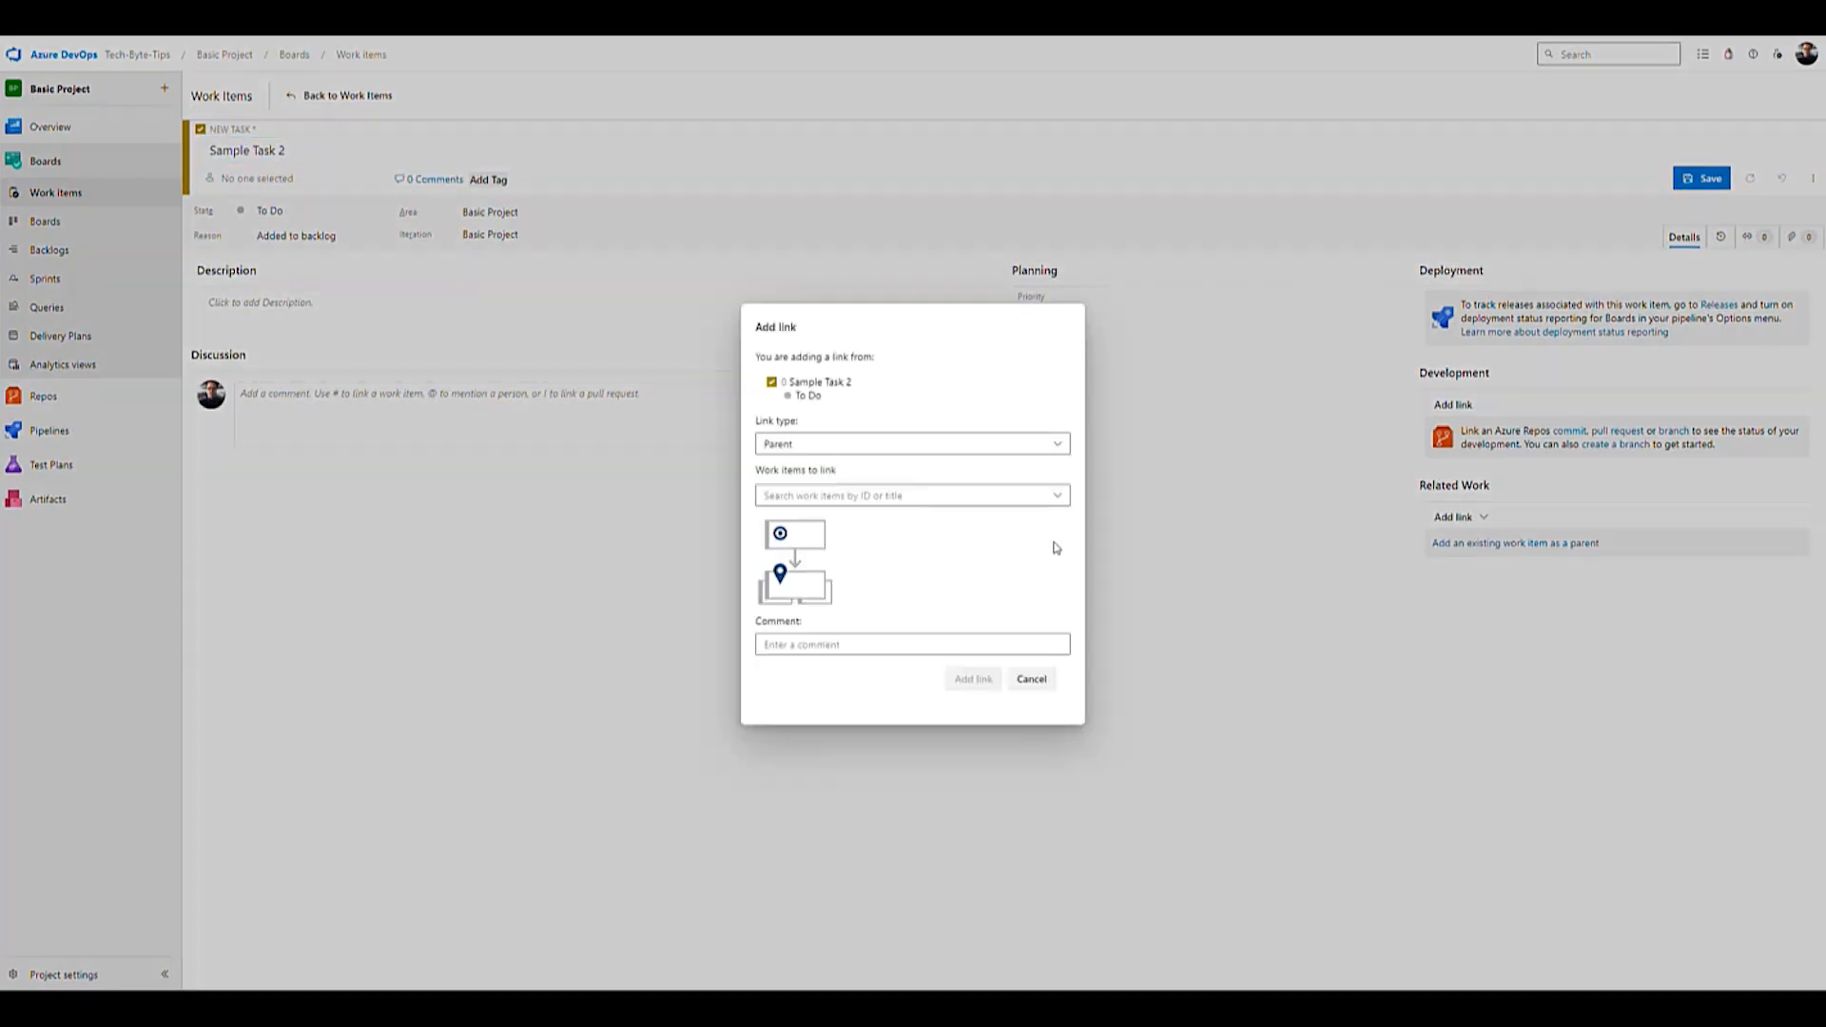
pyautogui.click(1063, 496)
pyautogui.click(920, 548)
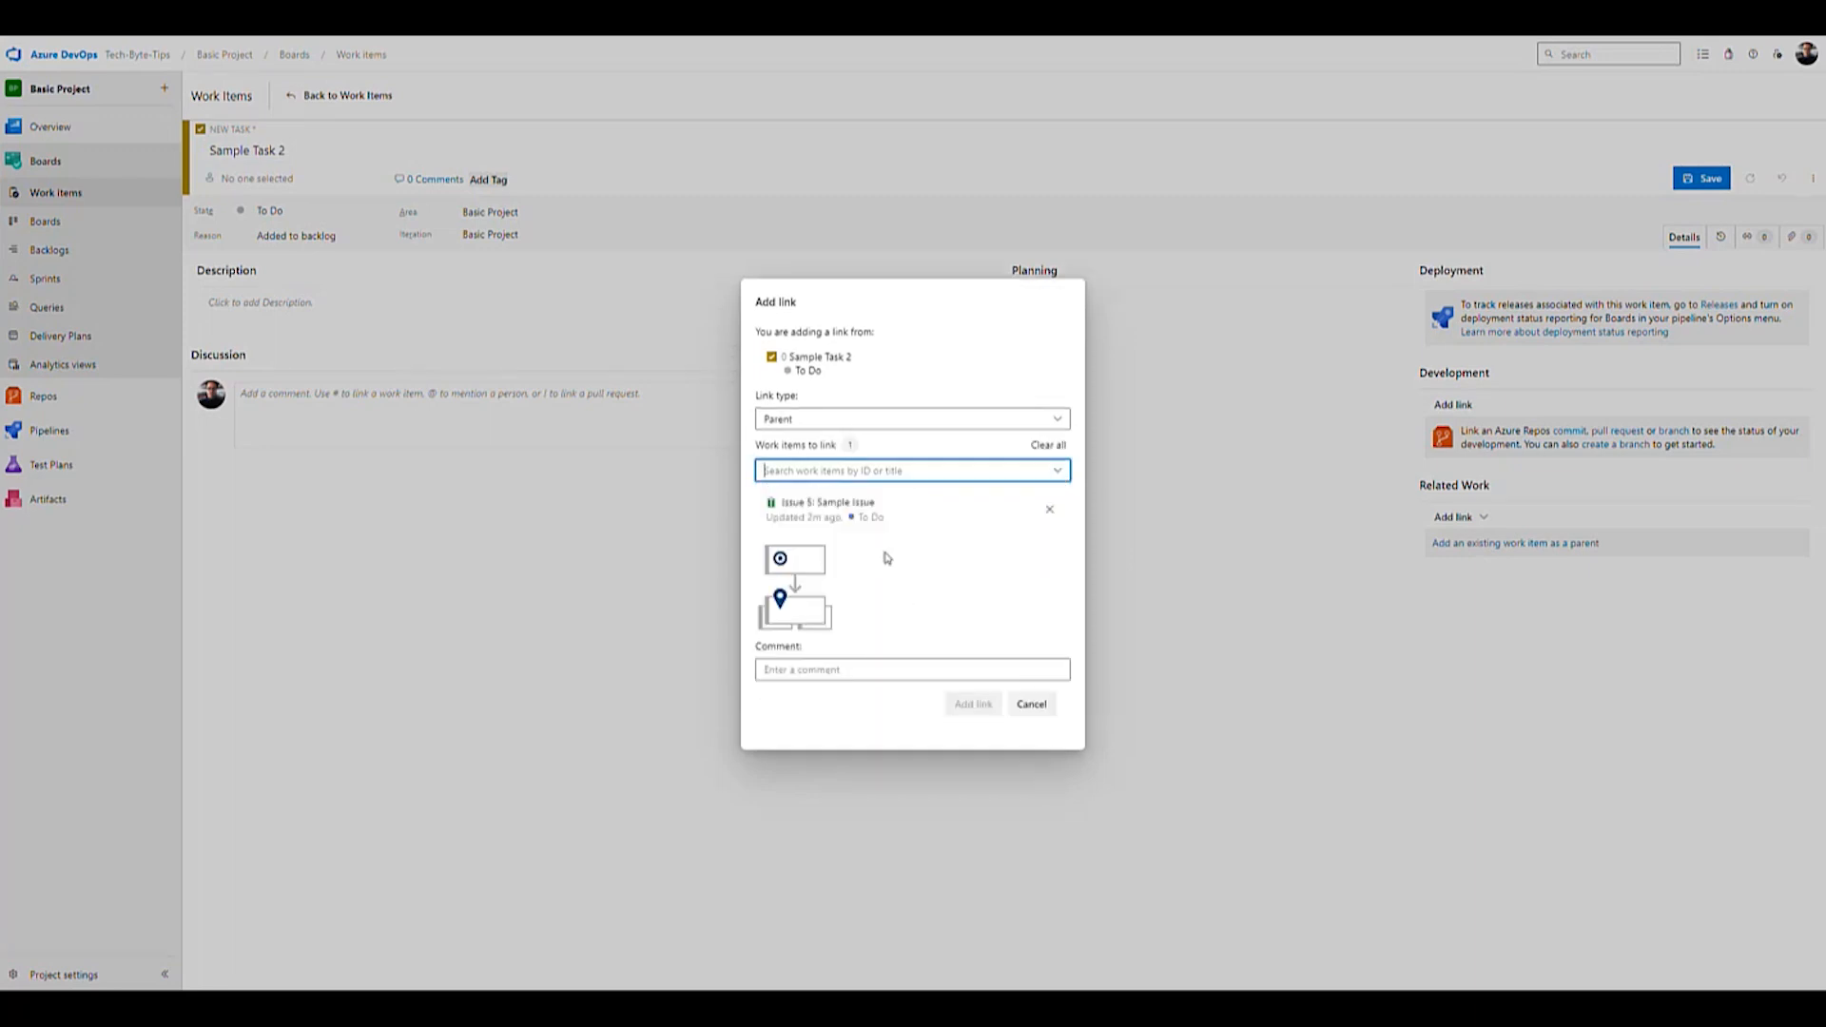
pyautogui.click(975, 704)
pyautogui.click(1702, 178)
# Step: Open Sample Issue from the work item list to examine its parent and child links, and return to the list
pyautogui.click(311, 98)
pyautogui.click(345, 287)
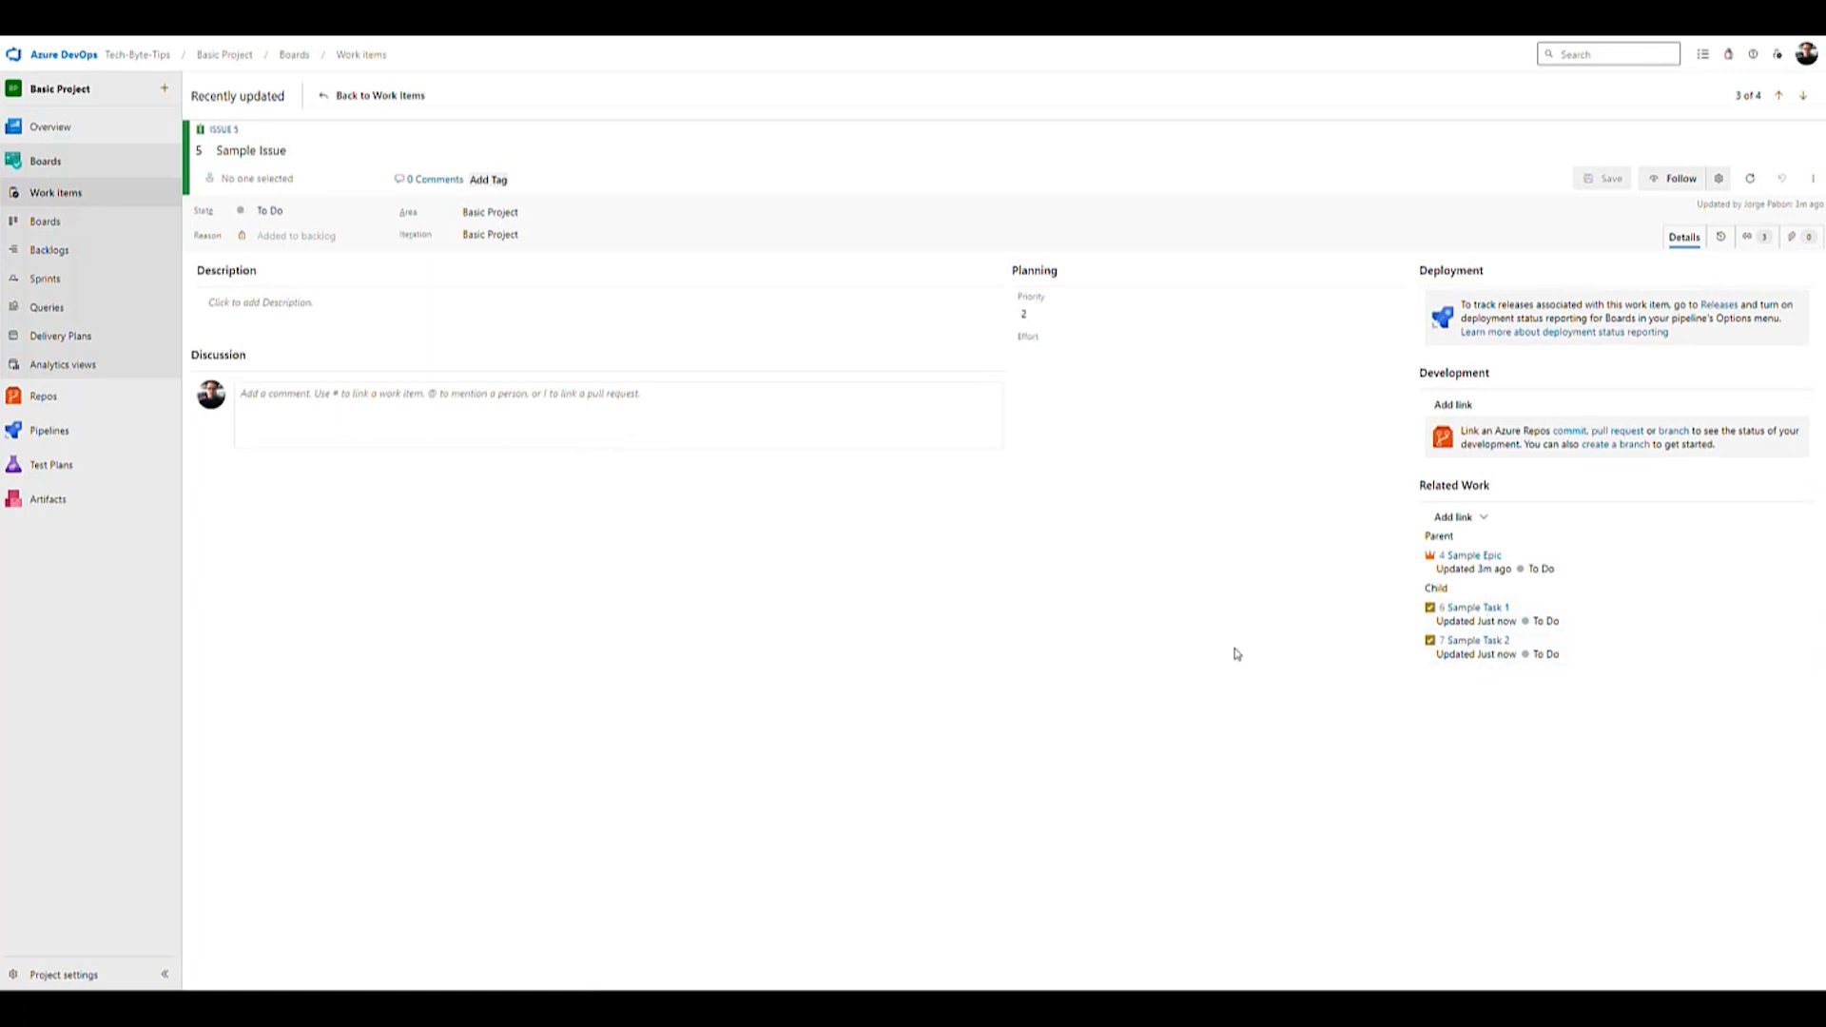
pyautogui.click(345, 105)
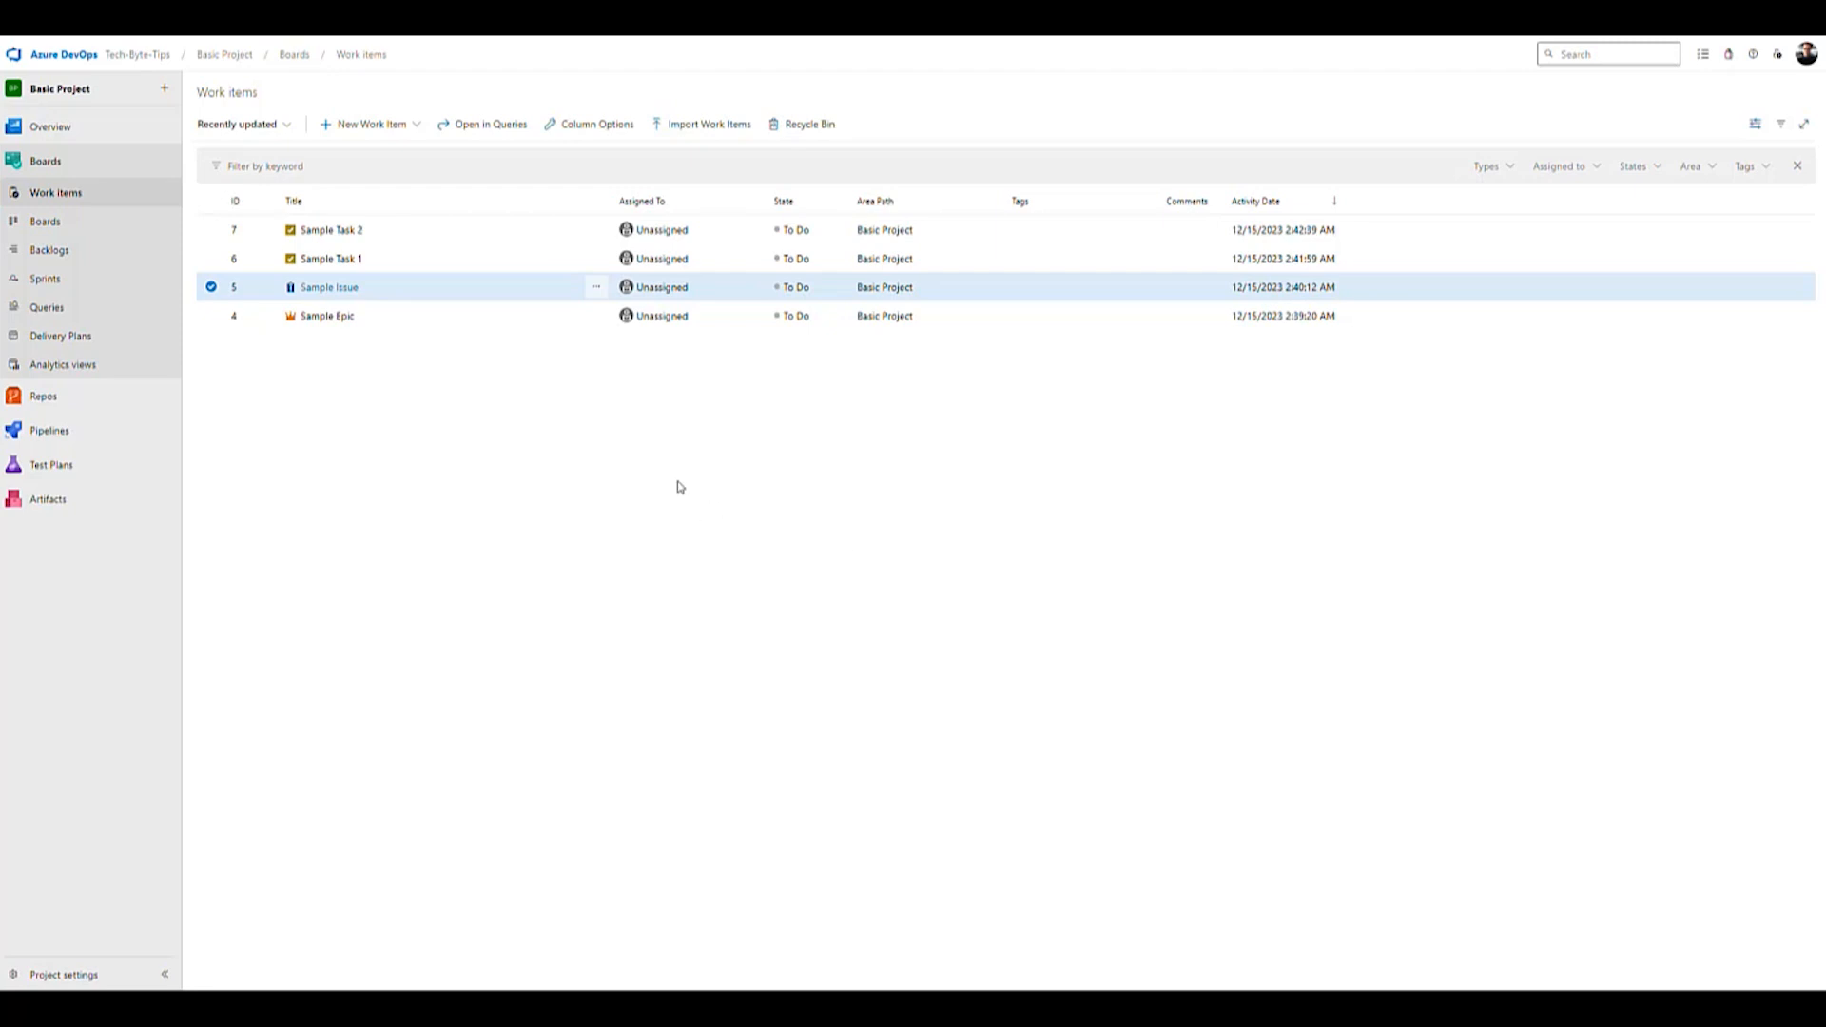
# Step: Open the Basic Project Team board and examine the Sample Issue card's fields and its full details
pyautogui.click(48, 221)
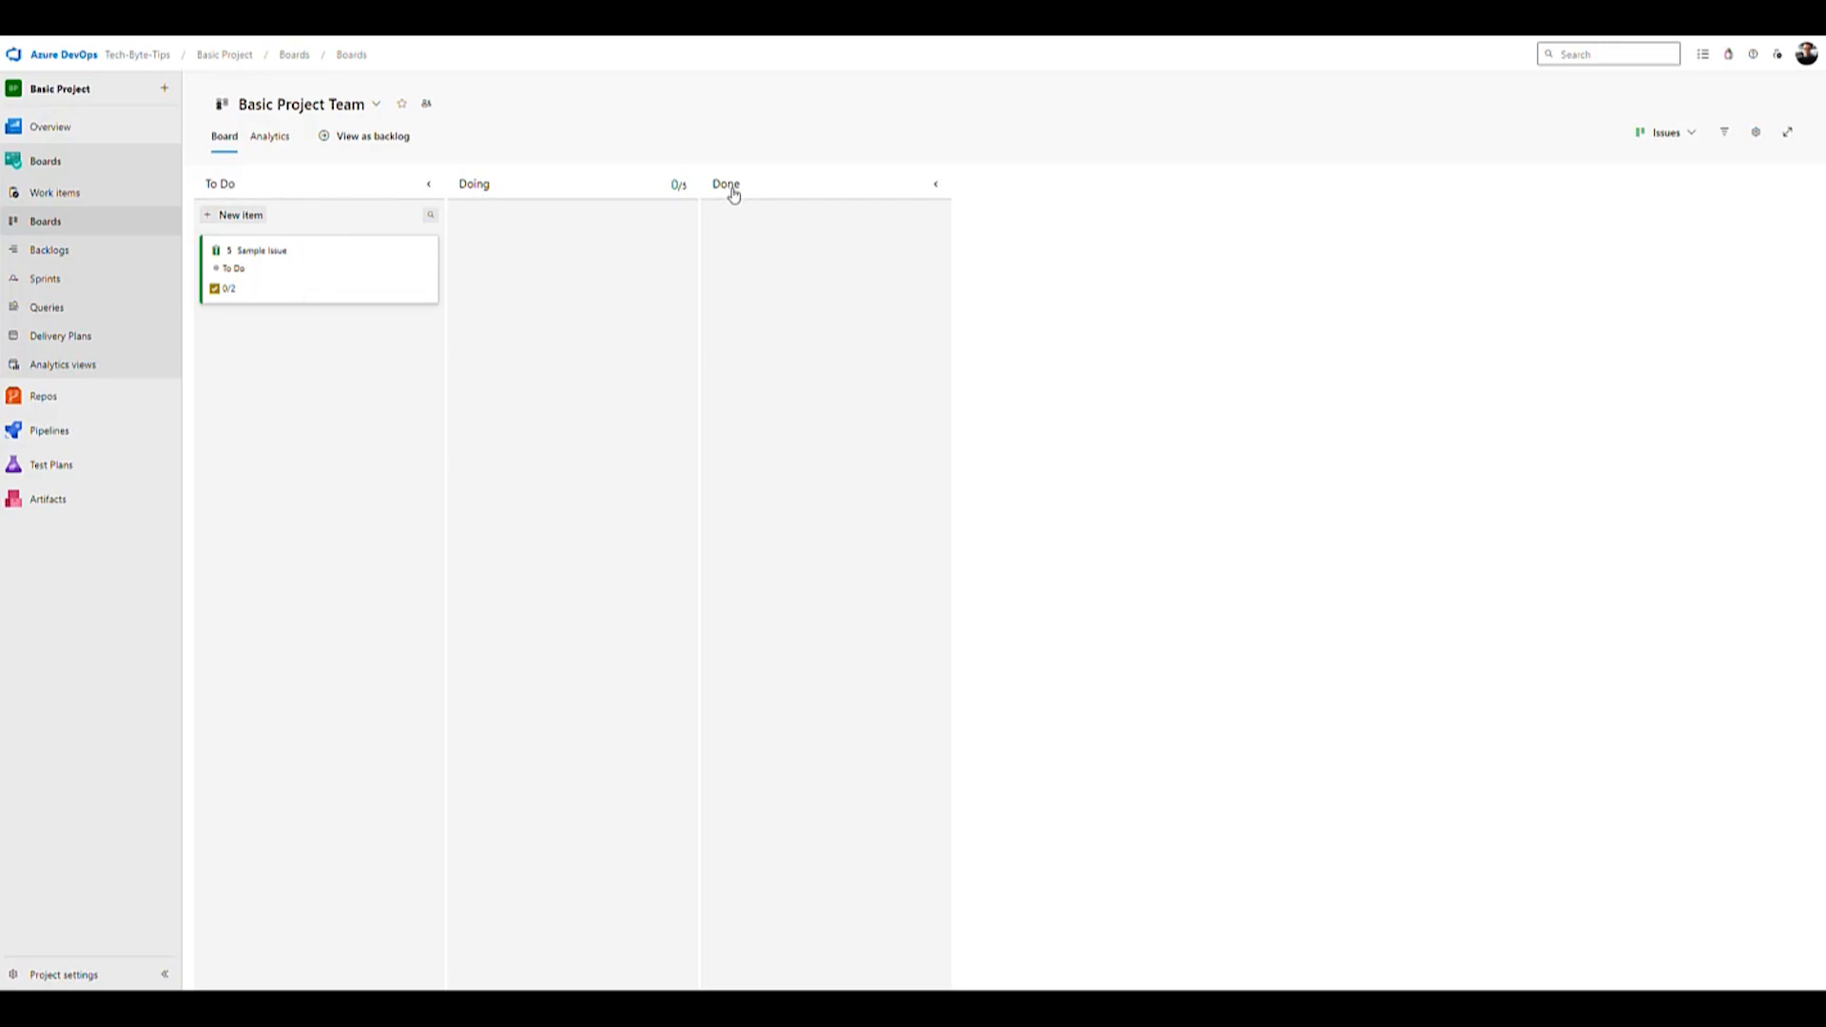
pyautogui.click(319, 299)
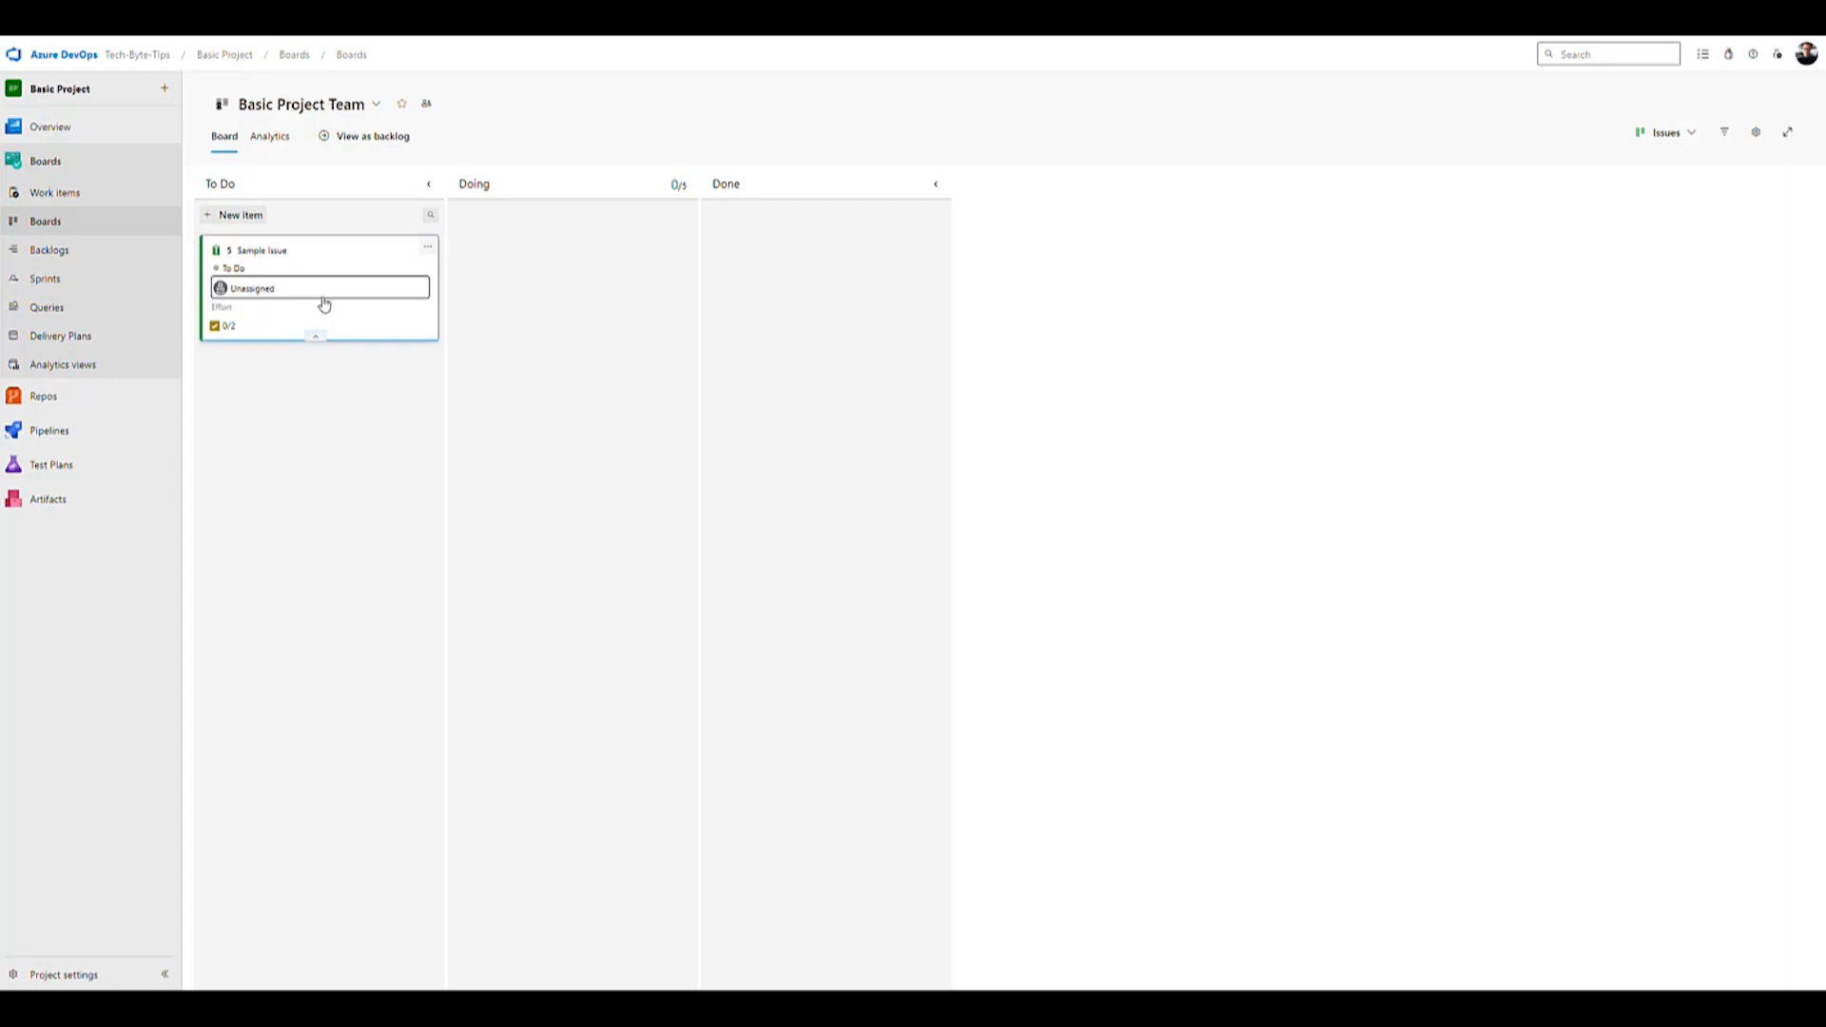
pyautogui.click(316, 338)
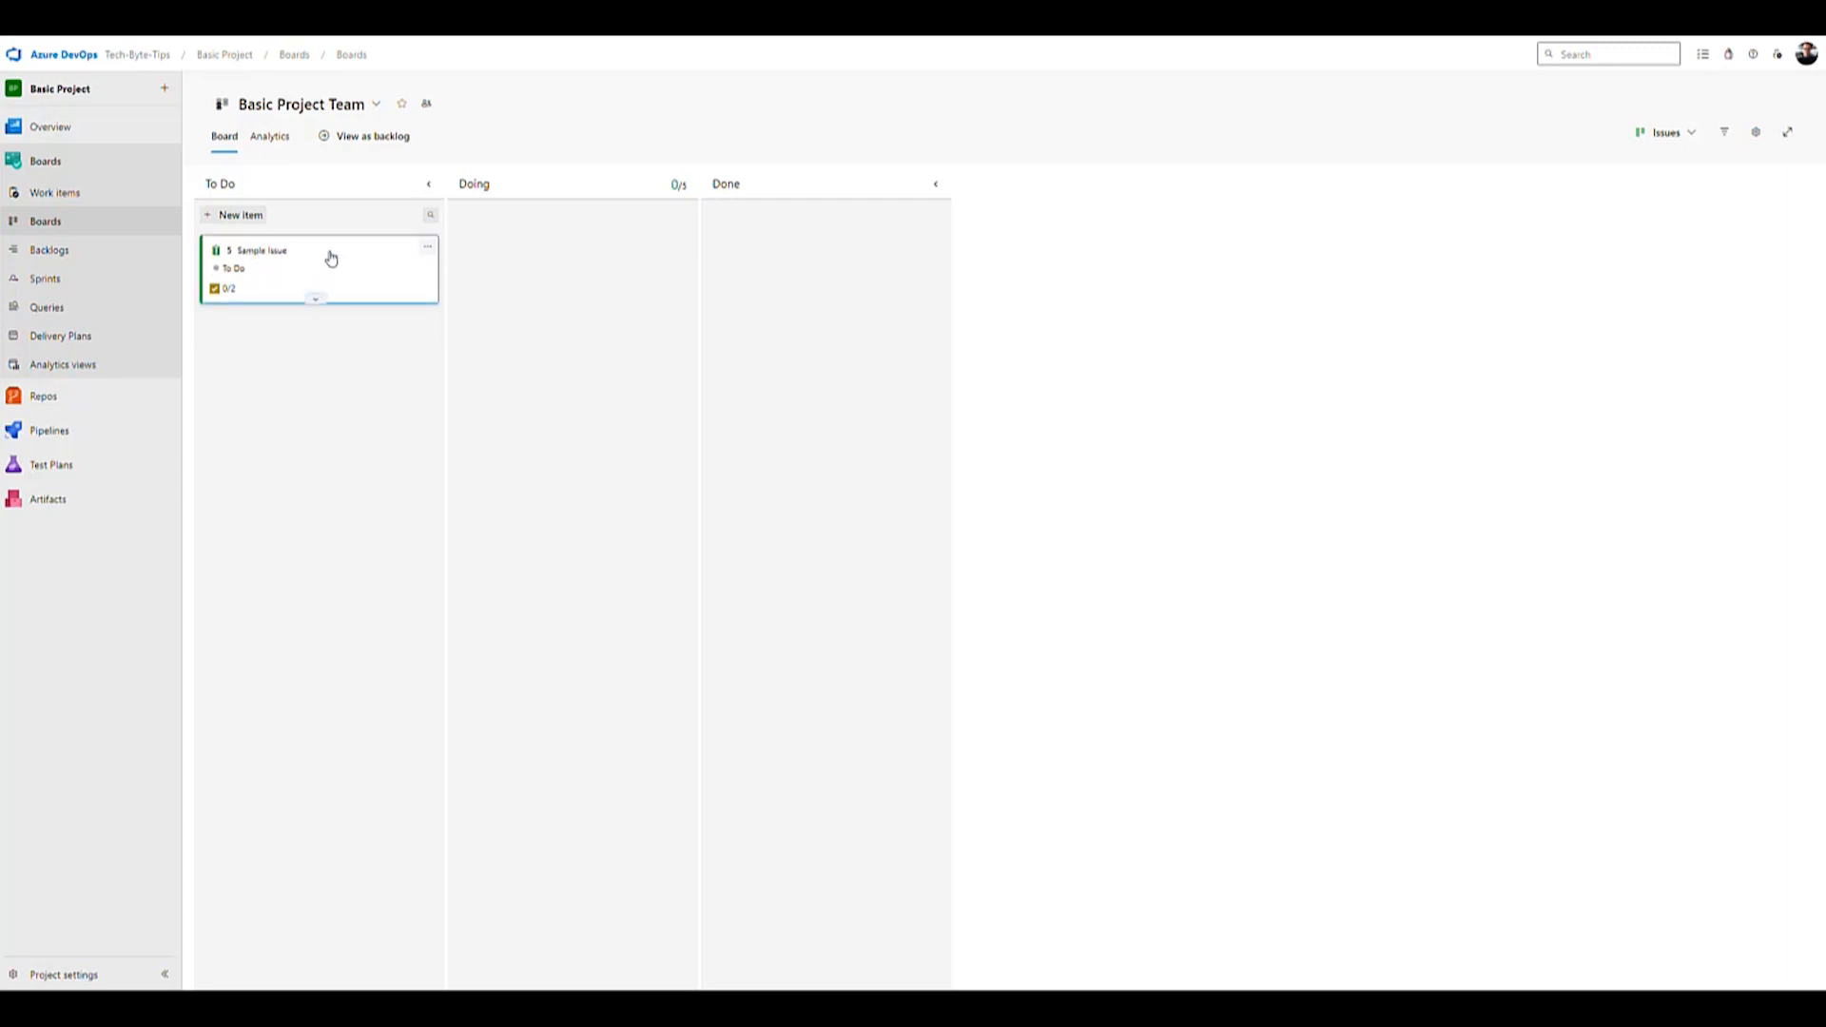
pyautogui.click(273, 252)
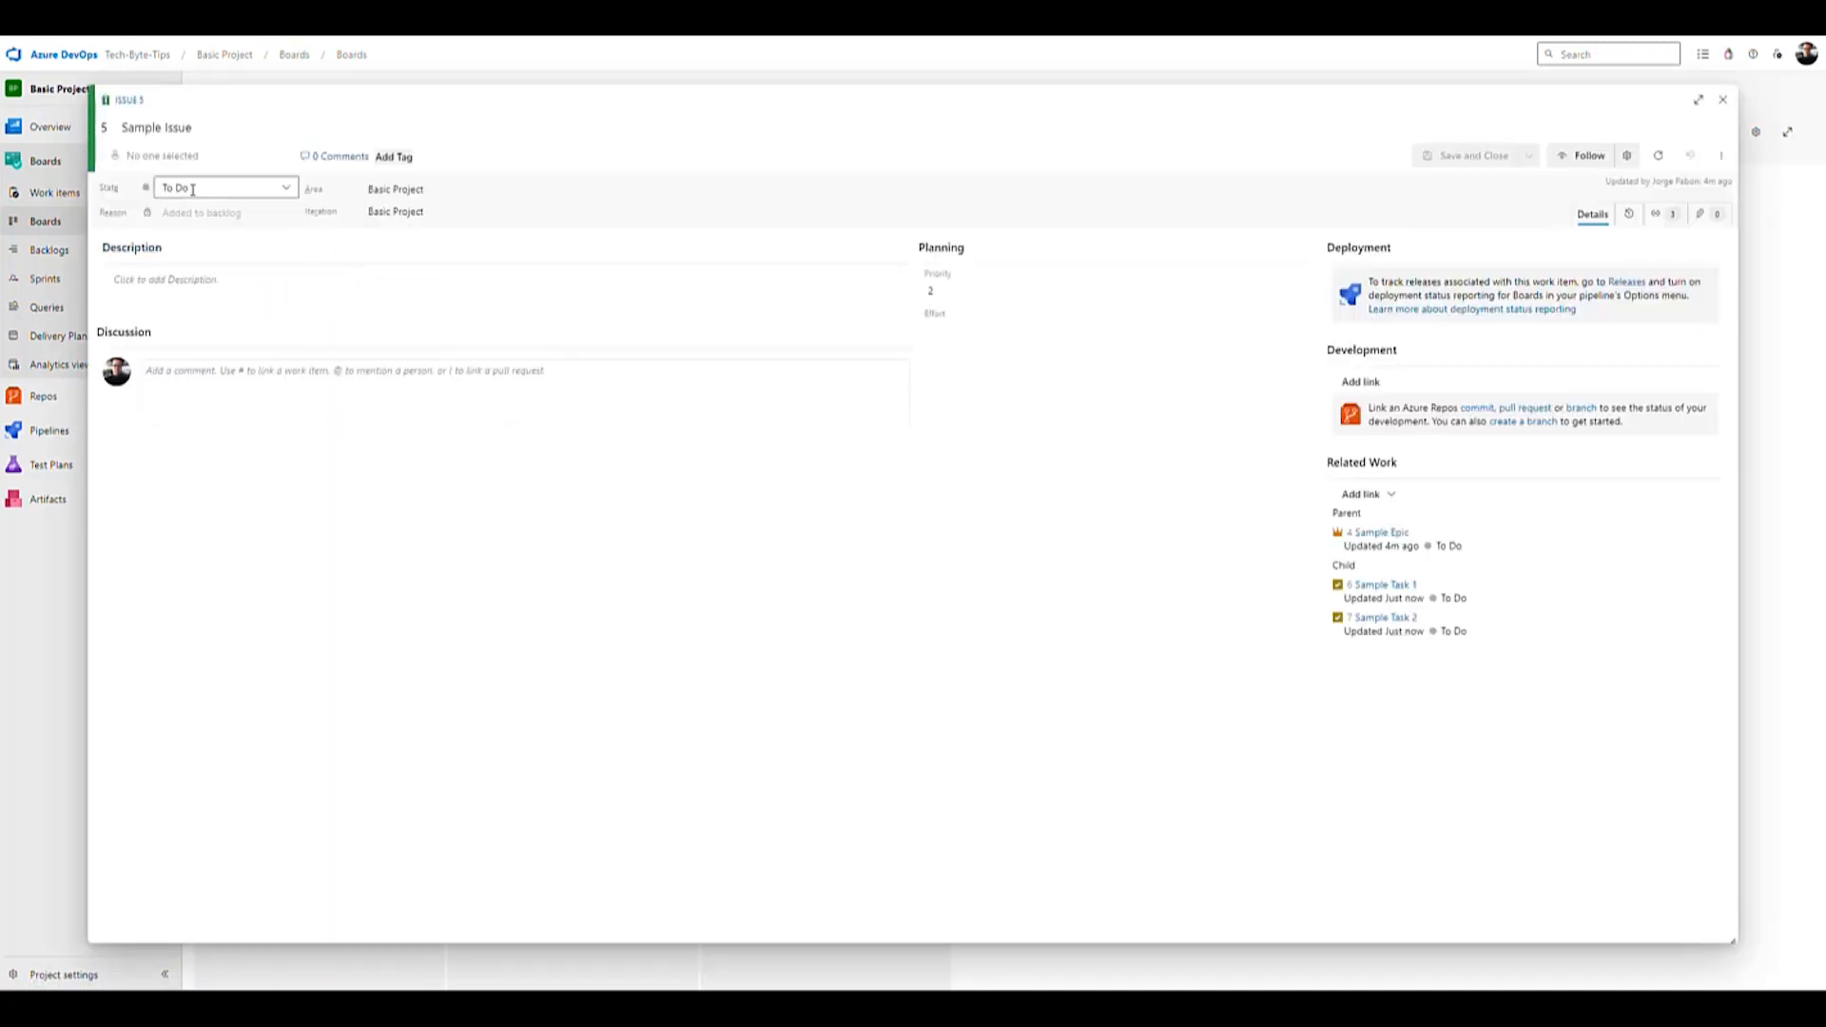
pyautogui.click(1723, 99)
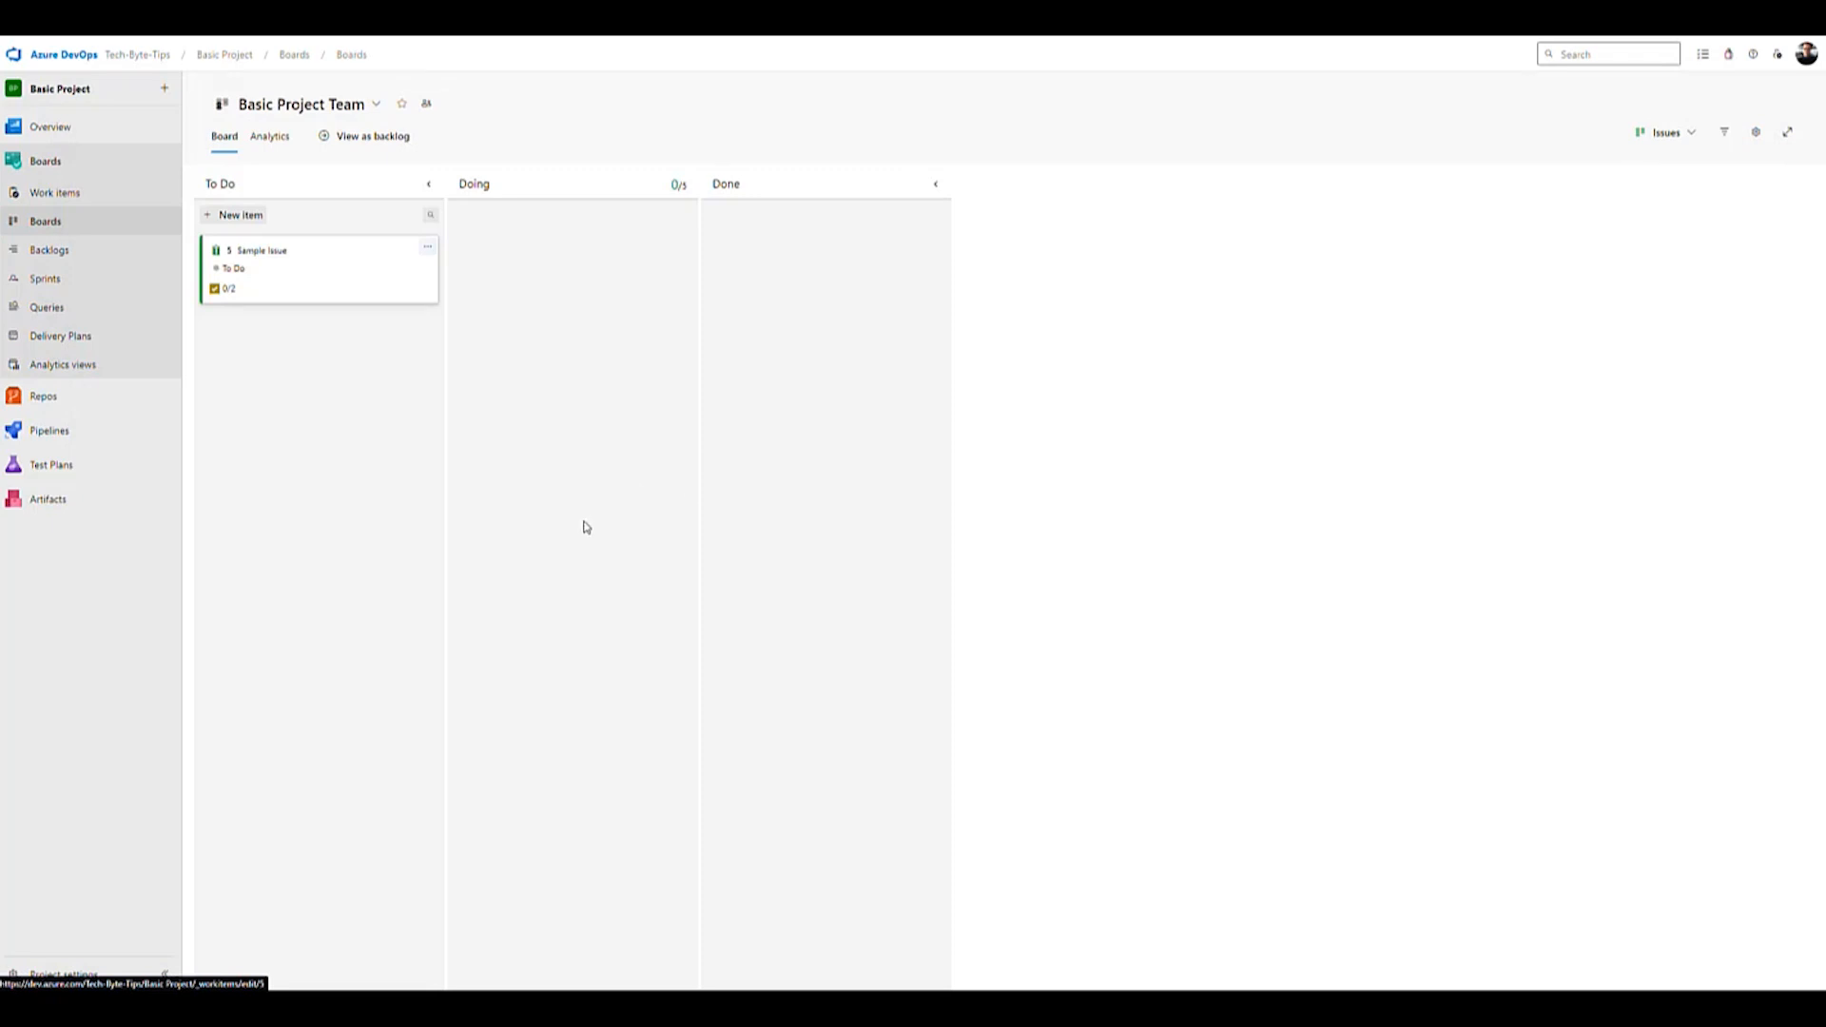
# Step: Move the Sample Issue card to the Done column and open it to check its state
pyautogui.moveTo(346, 265); pyautogui.dragTo(762, 298)
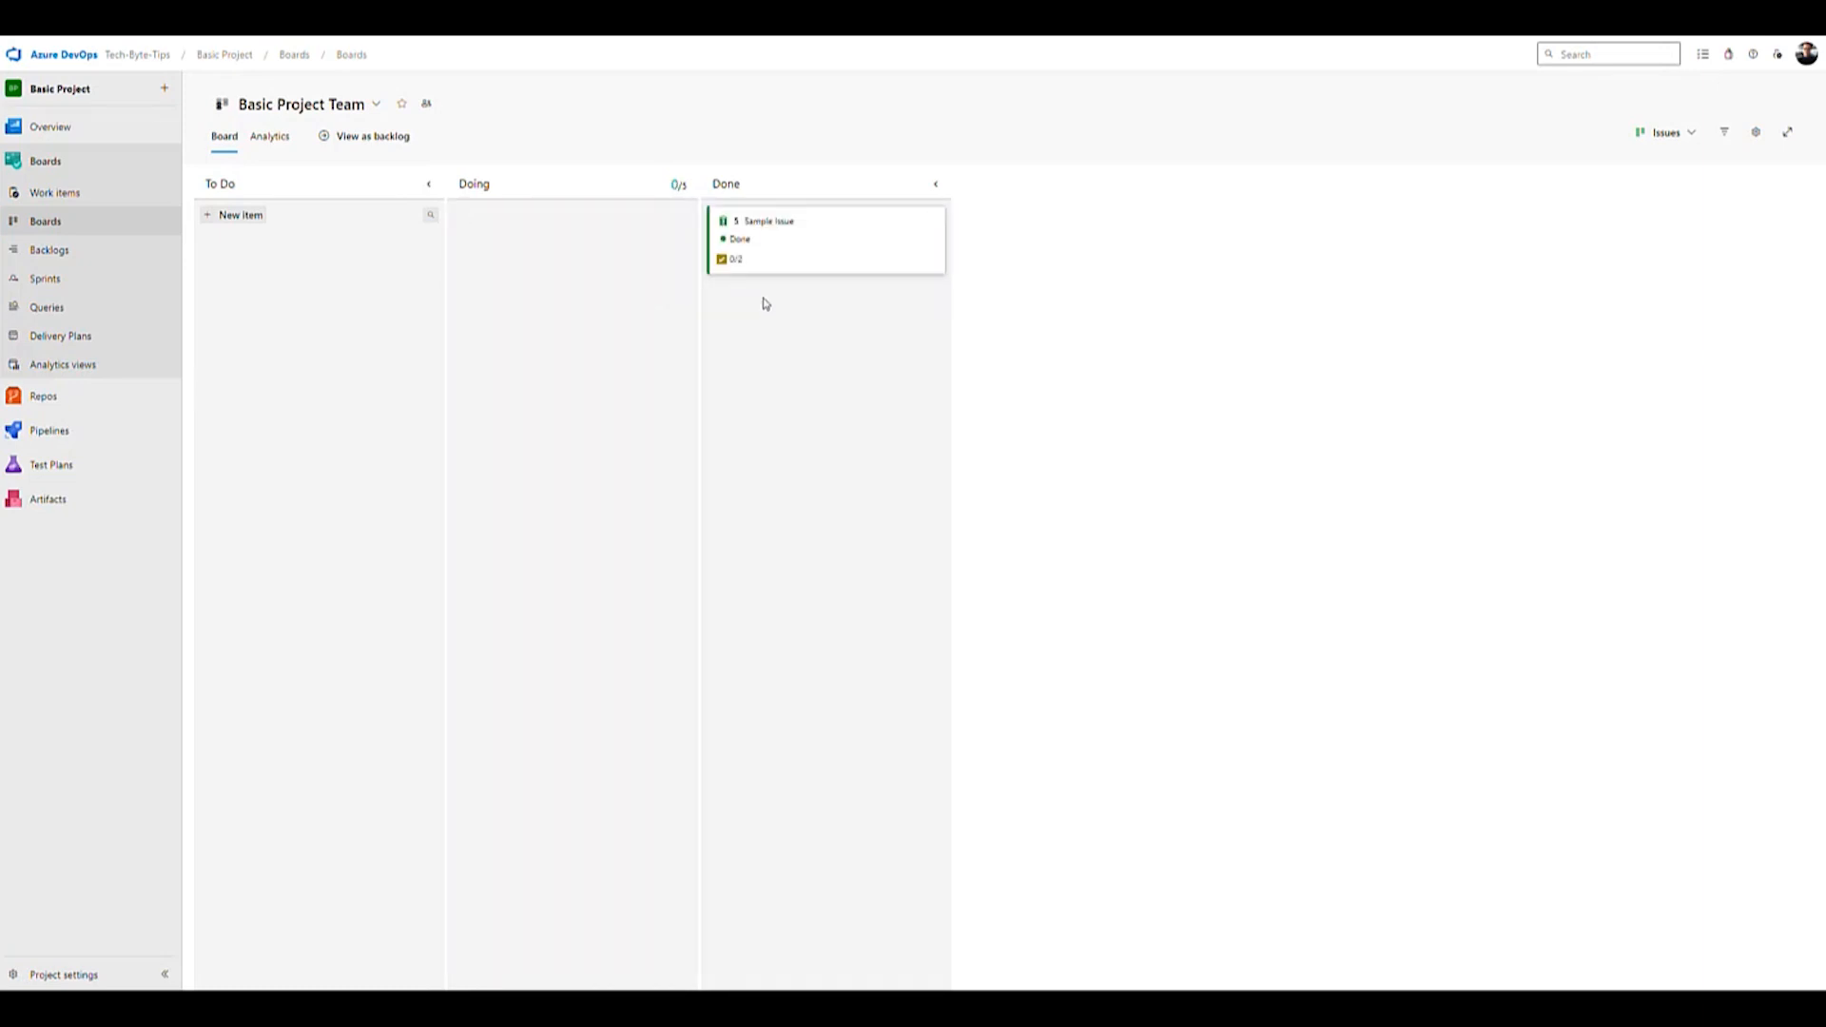
pyautogui.click(767, 223)
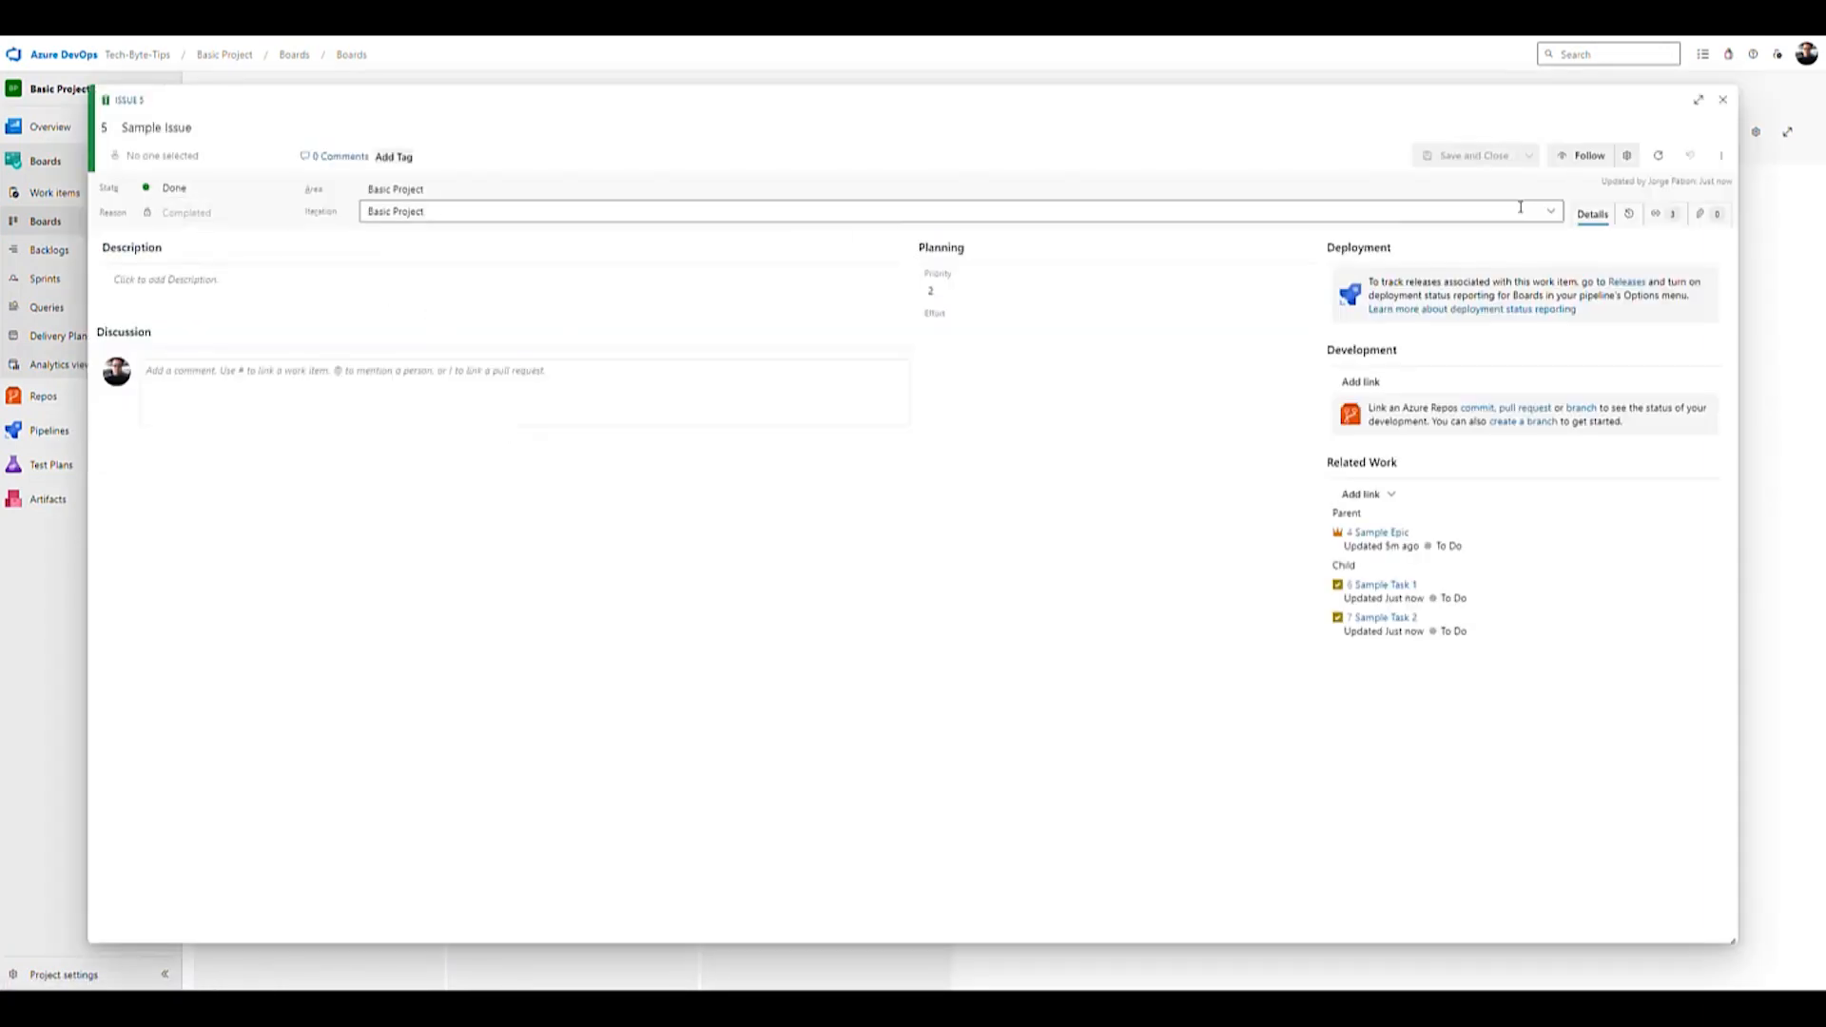
pyautogui.click(1723, 98)
# Step: Move Sample Issue to the Doing column, check its state in the details, and put the card back in To Do
pyautogui.moveTo(879, 258); pyautogui.dragTo(571, 285)
pyautogui.click(517, 229)
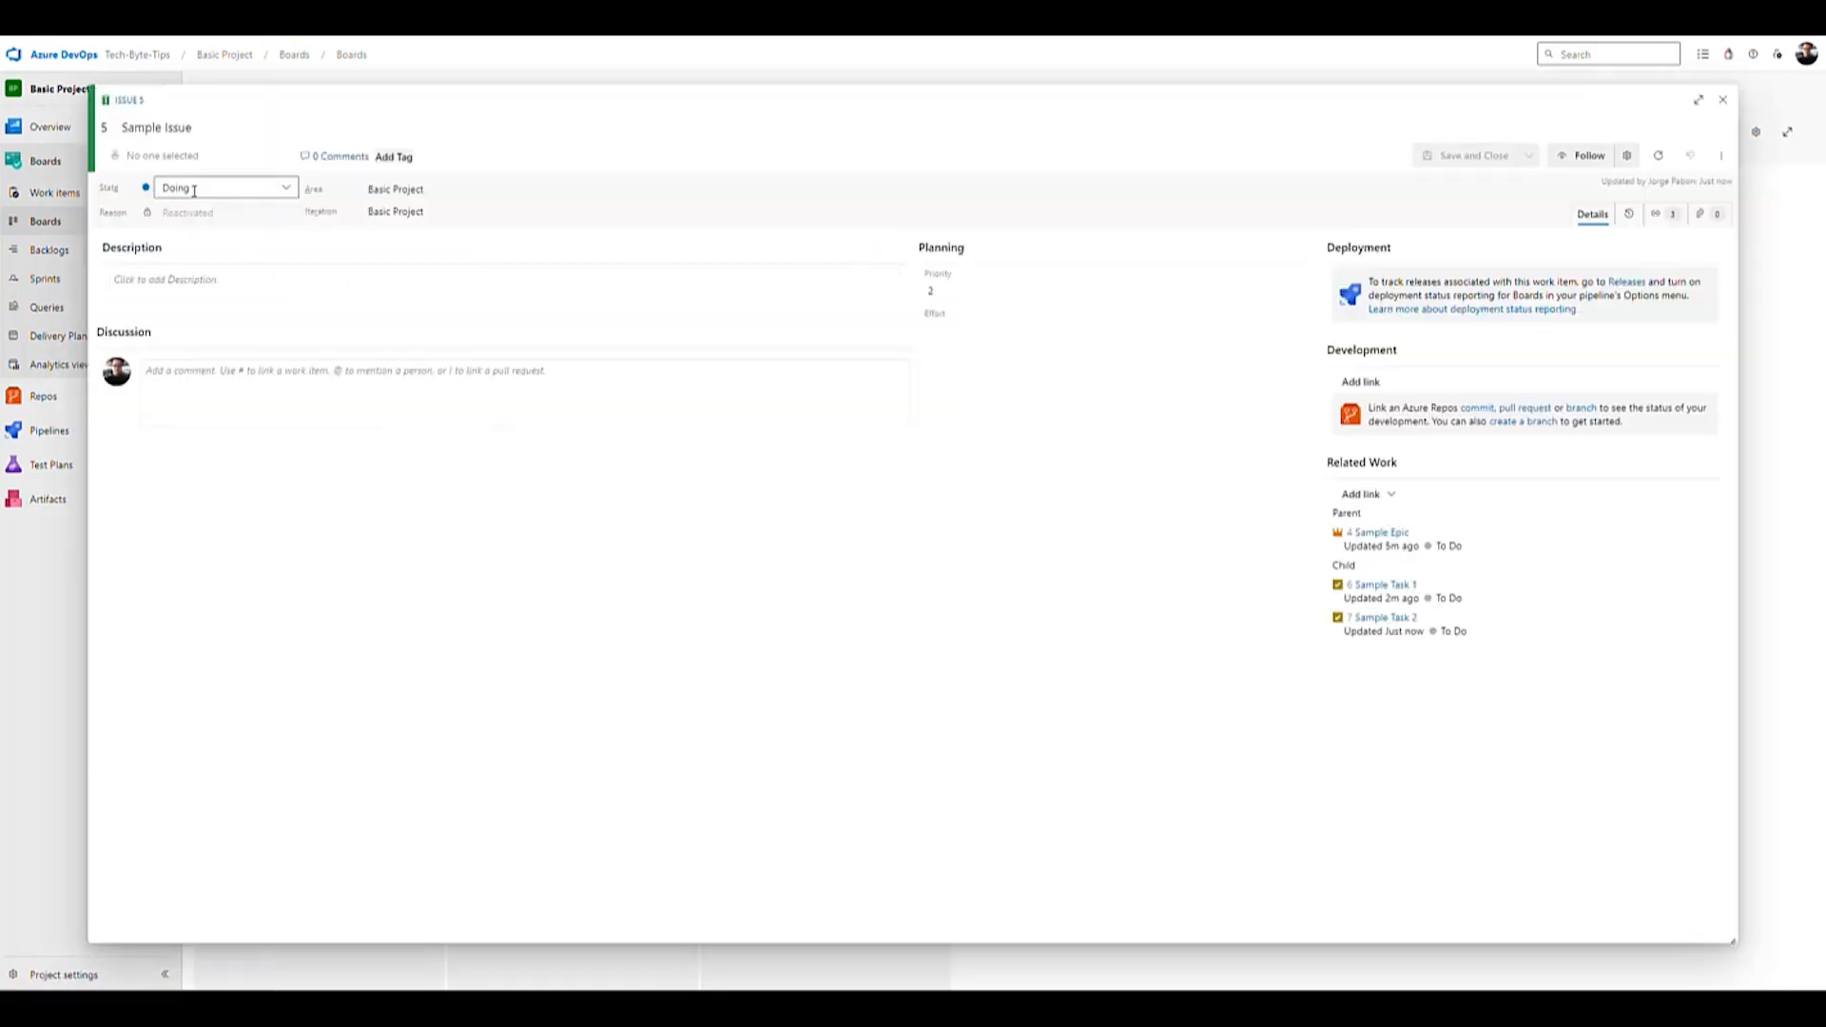
pyautogui.click(1724, 100)
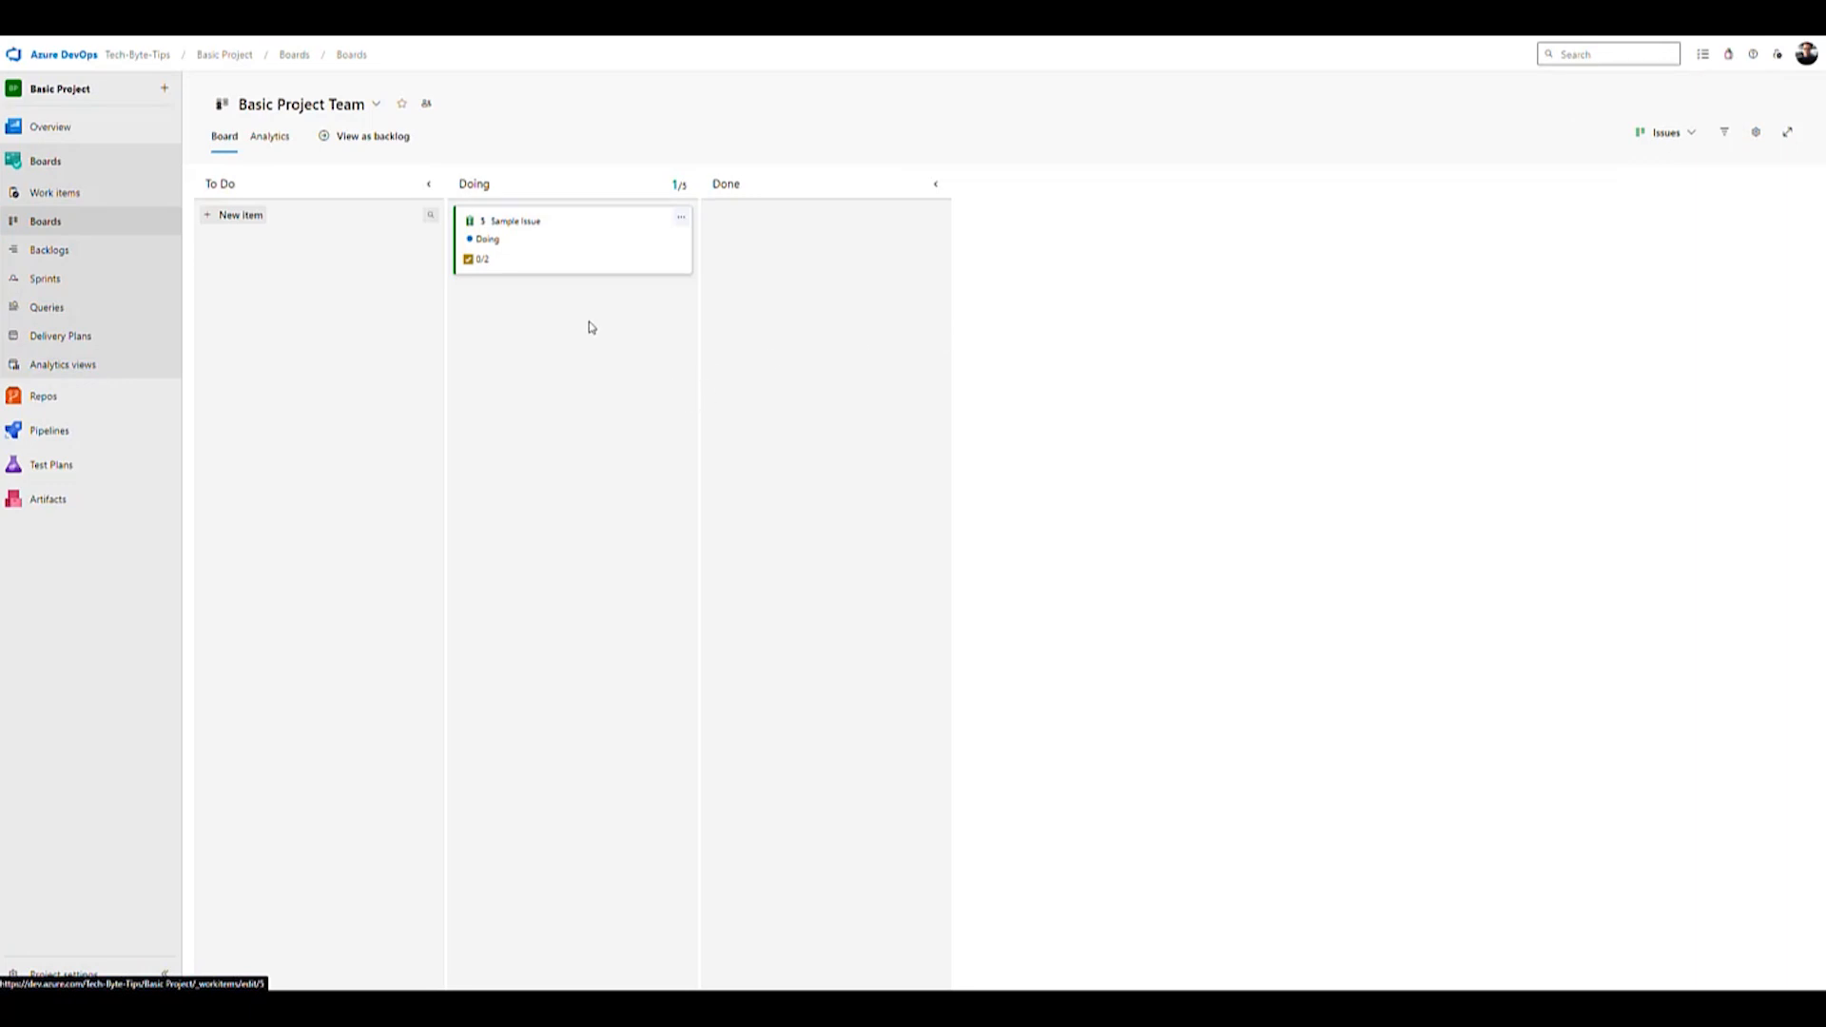
pyautogui.moveTo(534, 248); pyautogui.dragTo(319, 266)
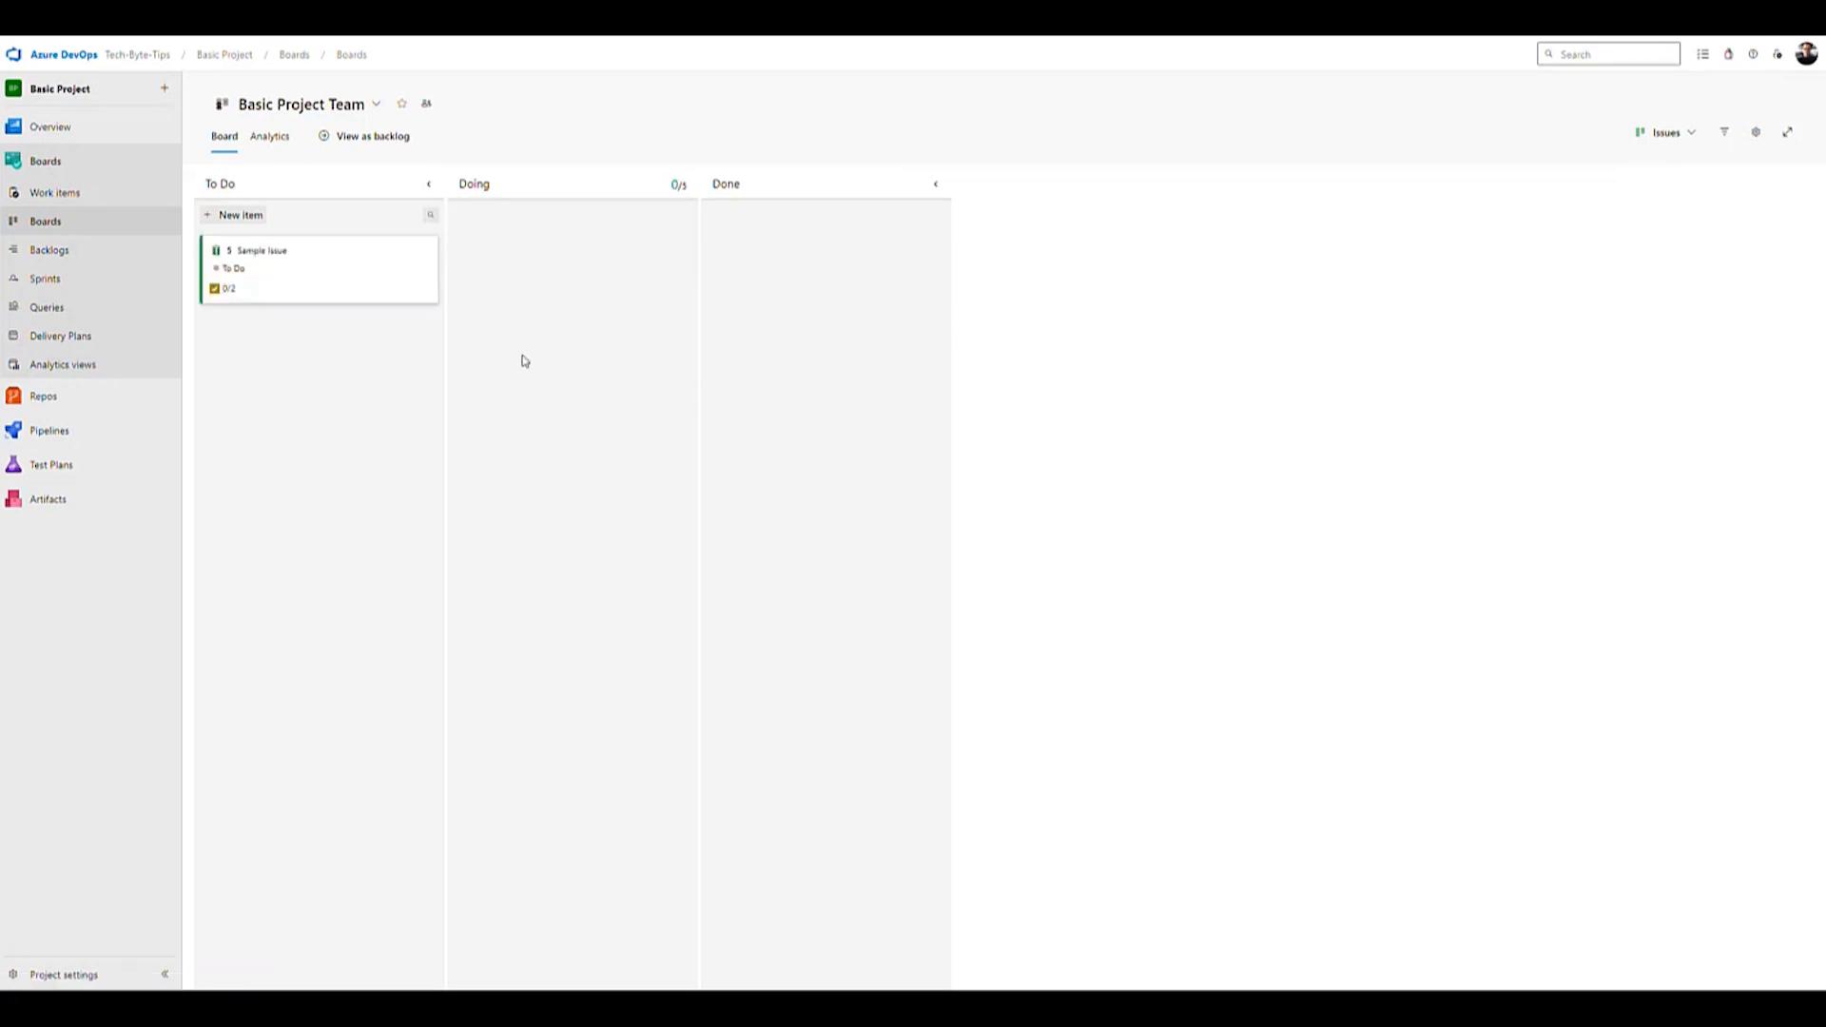
# Step: Expand the child tasks on the Sample Issue card, and move the card to Doing and back to To Do
pyautogui.click(227, 289)
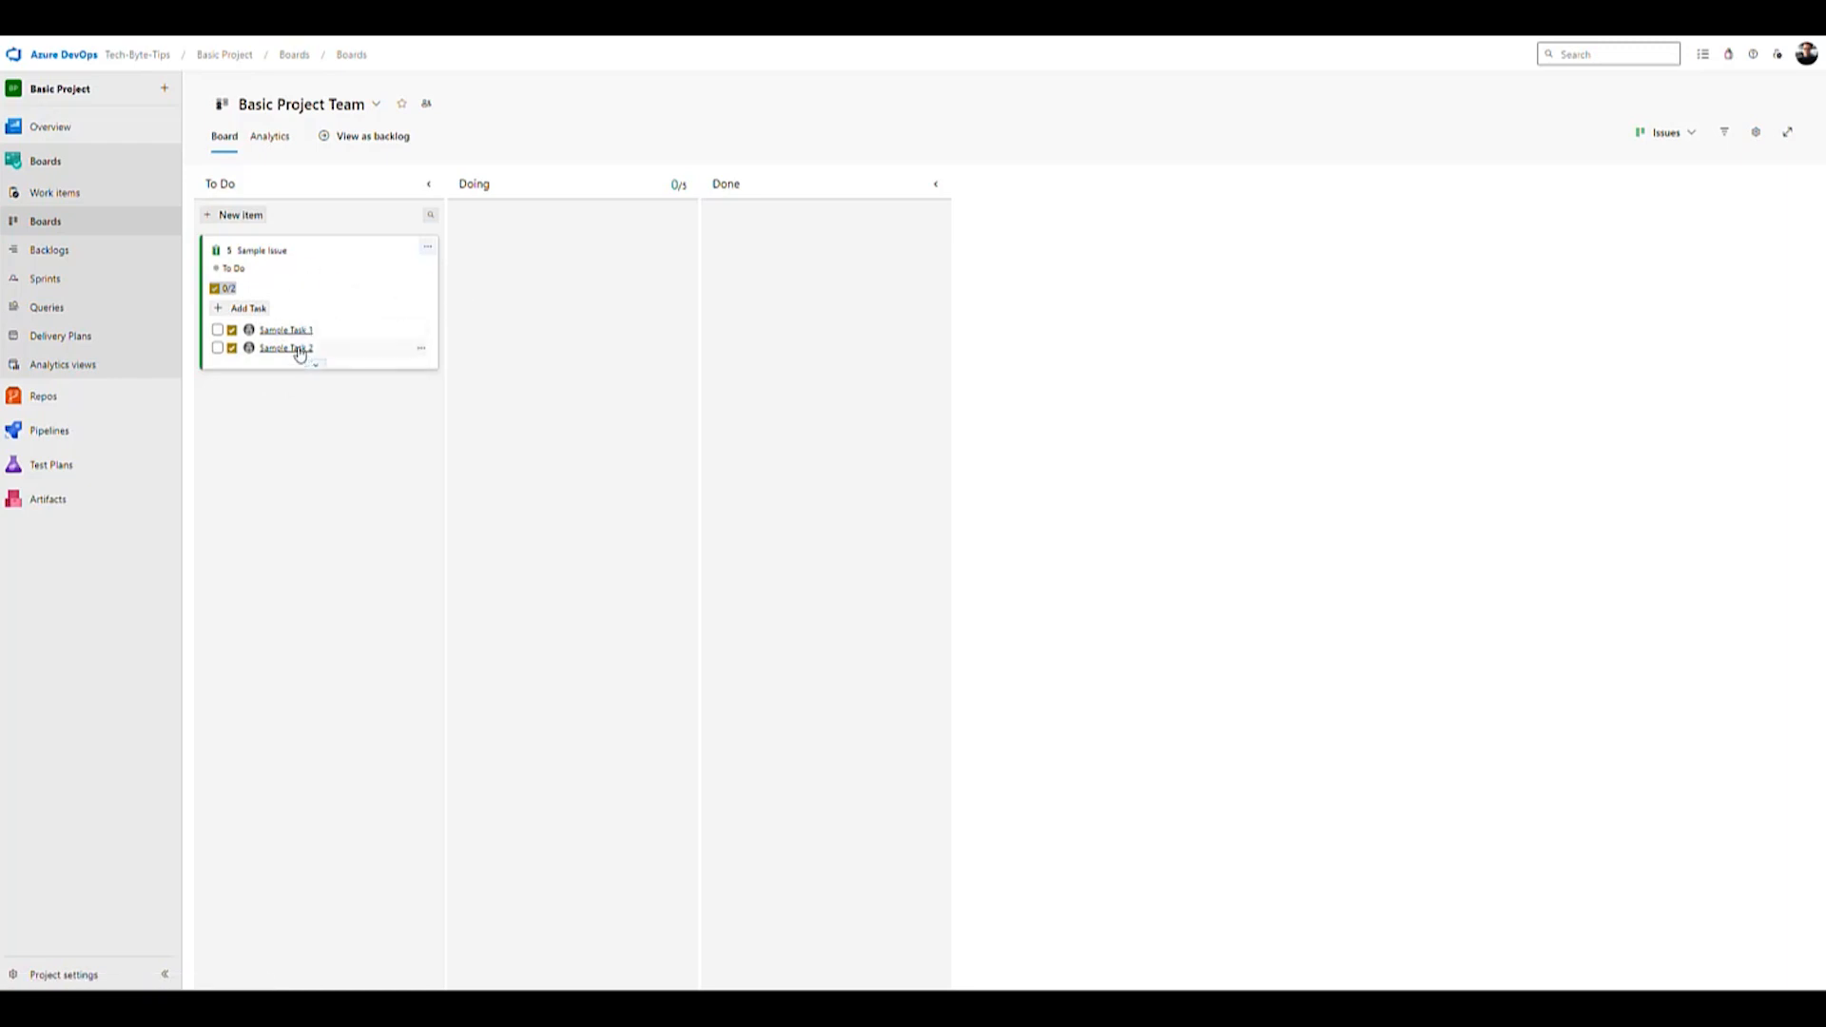
pyautogui.moveTo(292, 263); pyautogui.dragTo(555, 257)
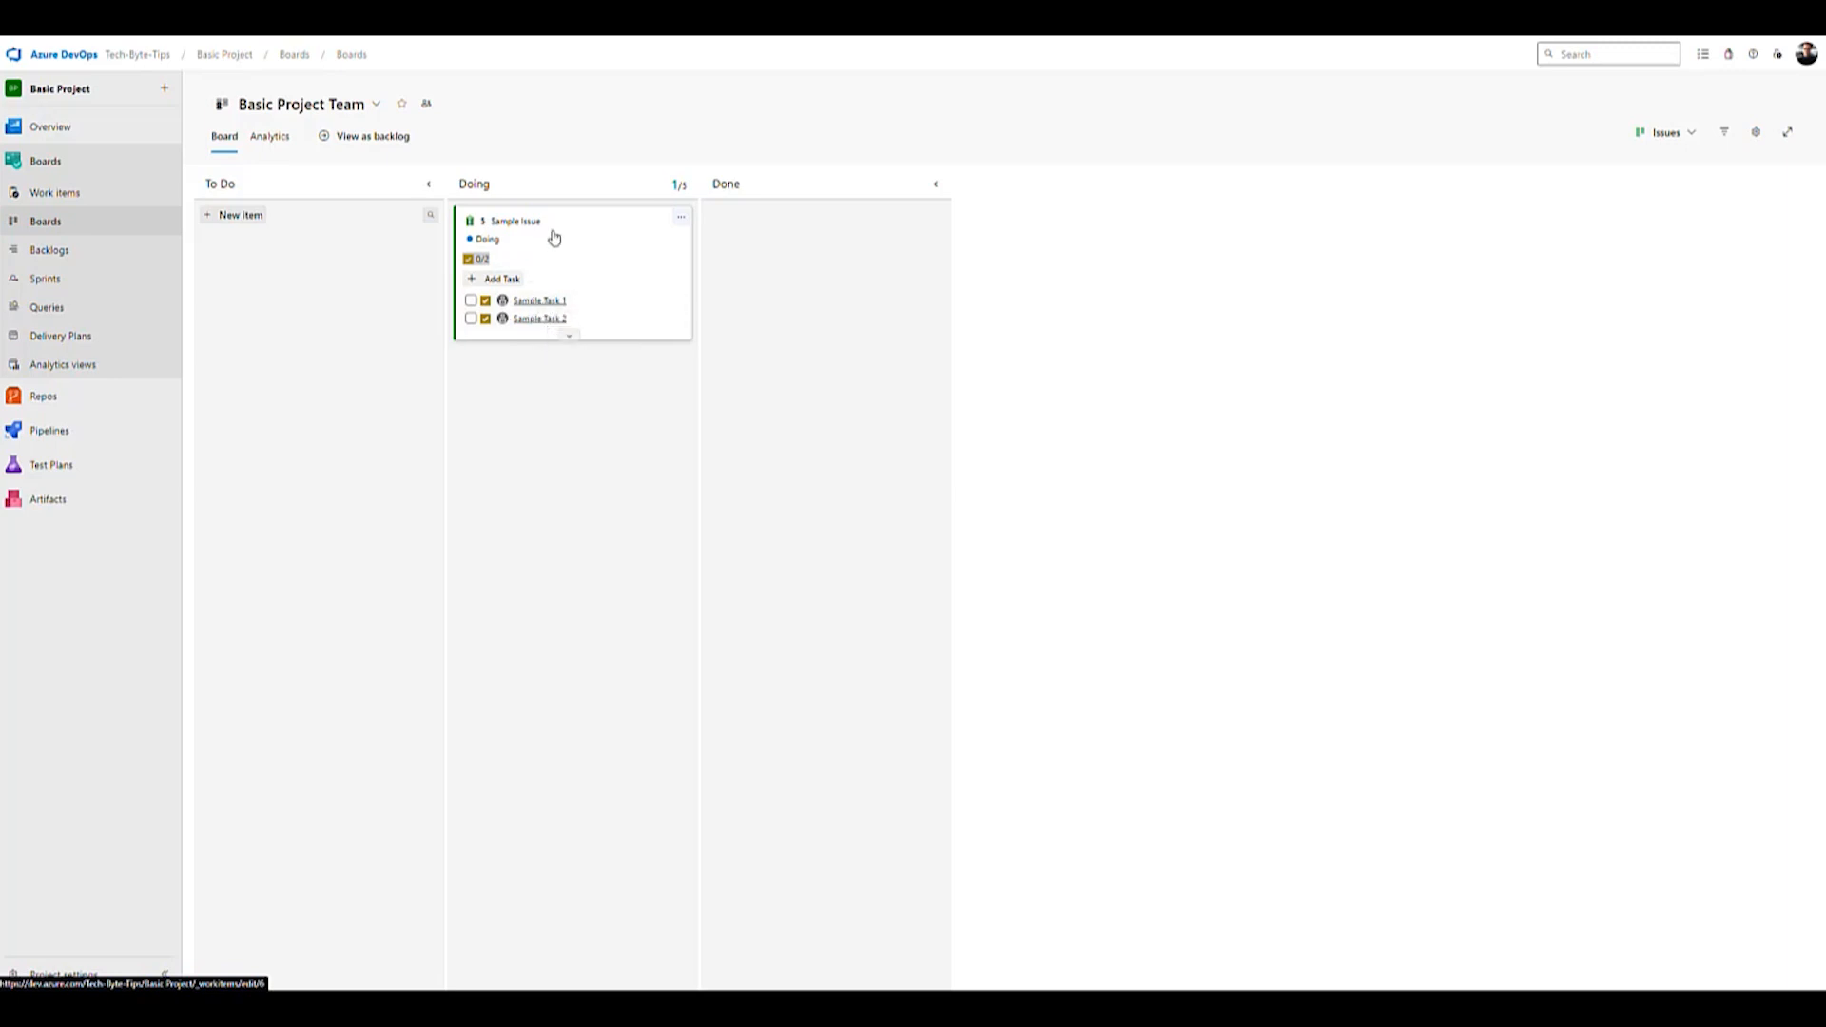
pyautogui.moveTo(559, 250); pyautogui.dragTo(335, 257)
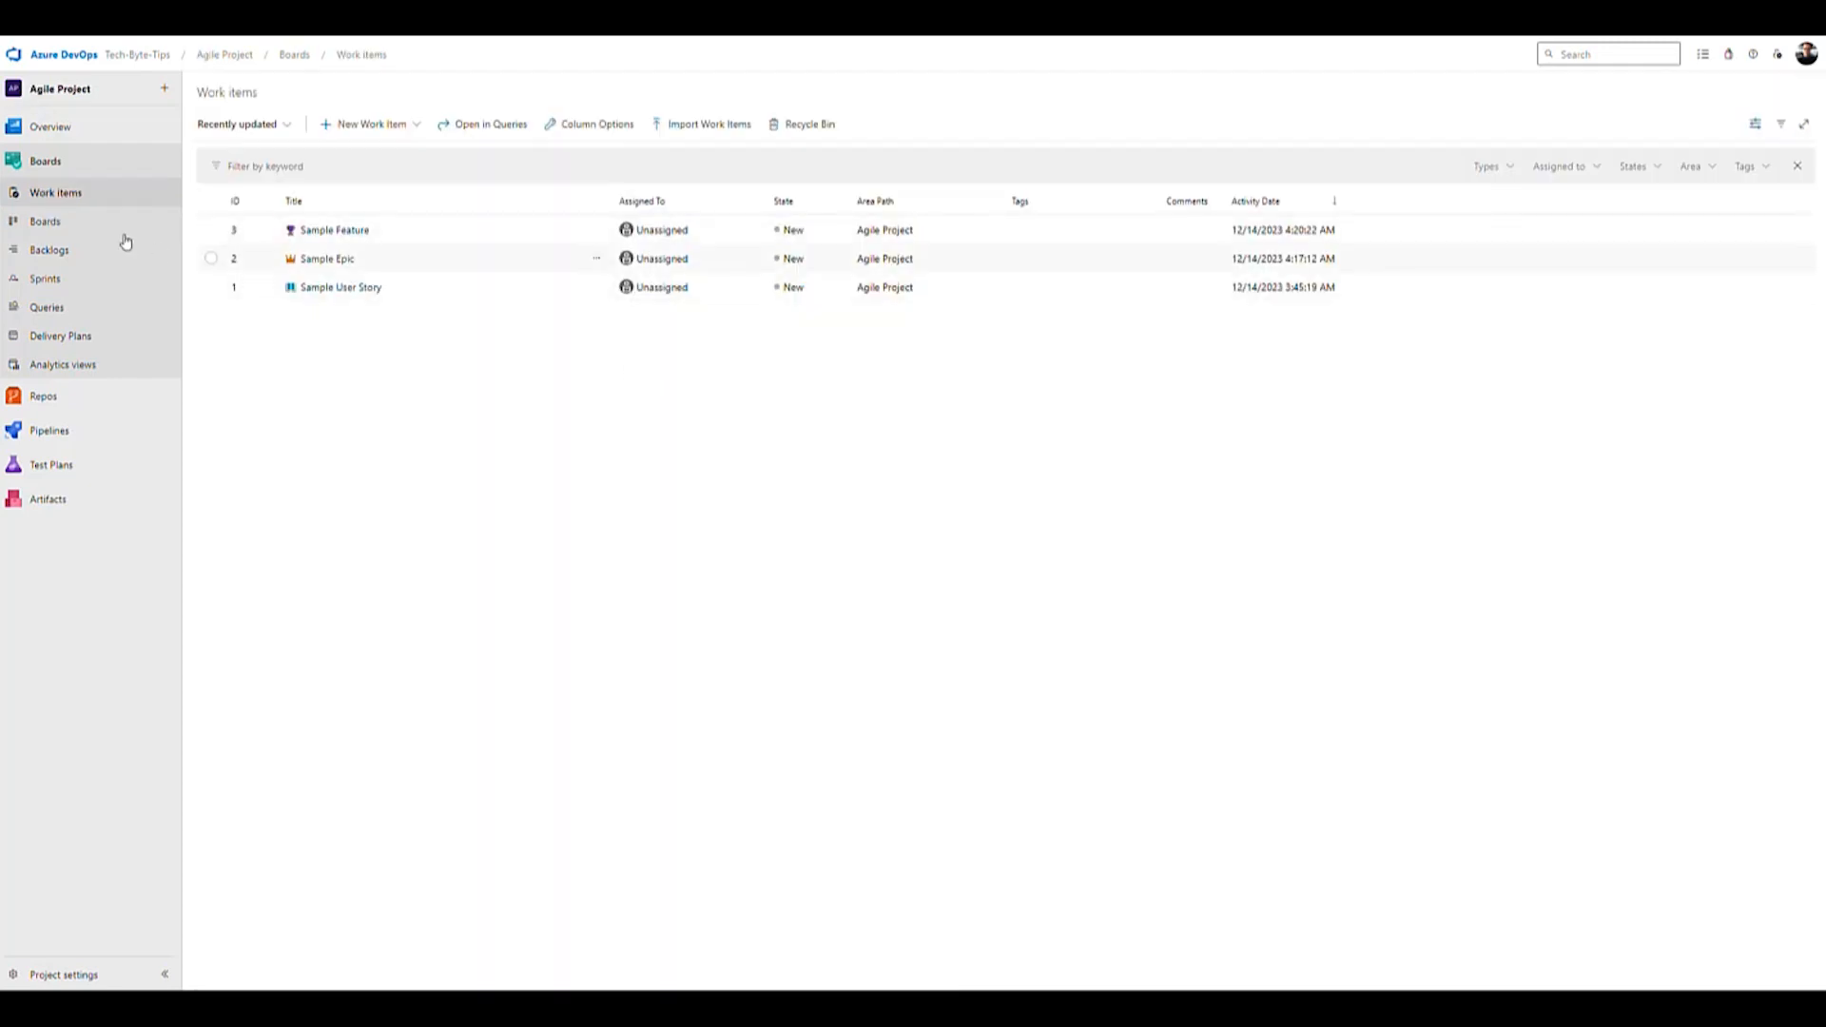
# Step: View the Agile Project's summary and reopen its work item list
pyautogui.click(224, 54)
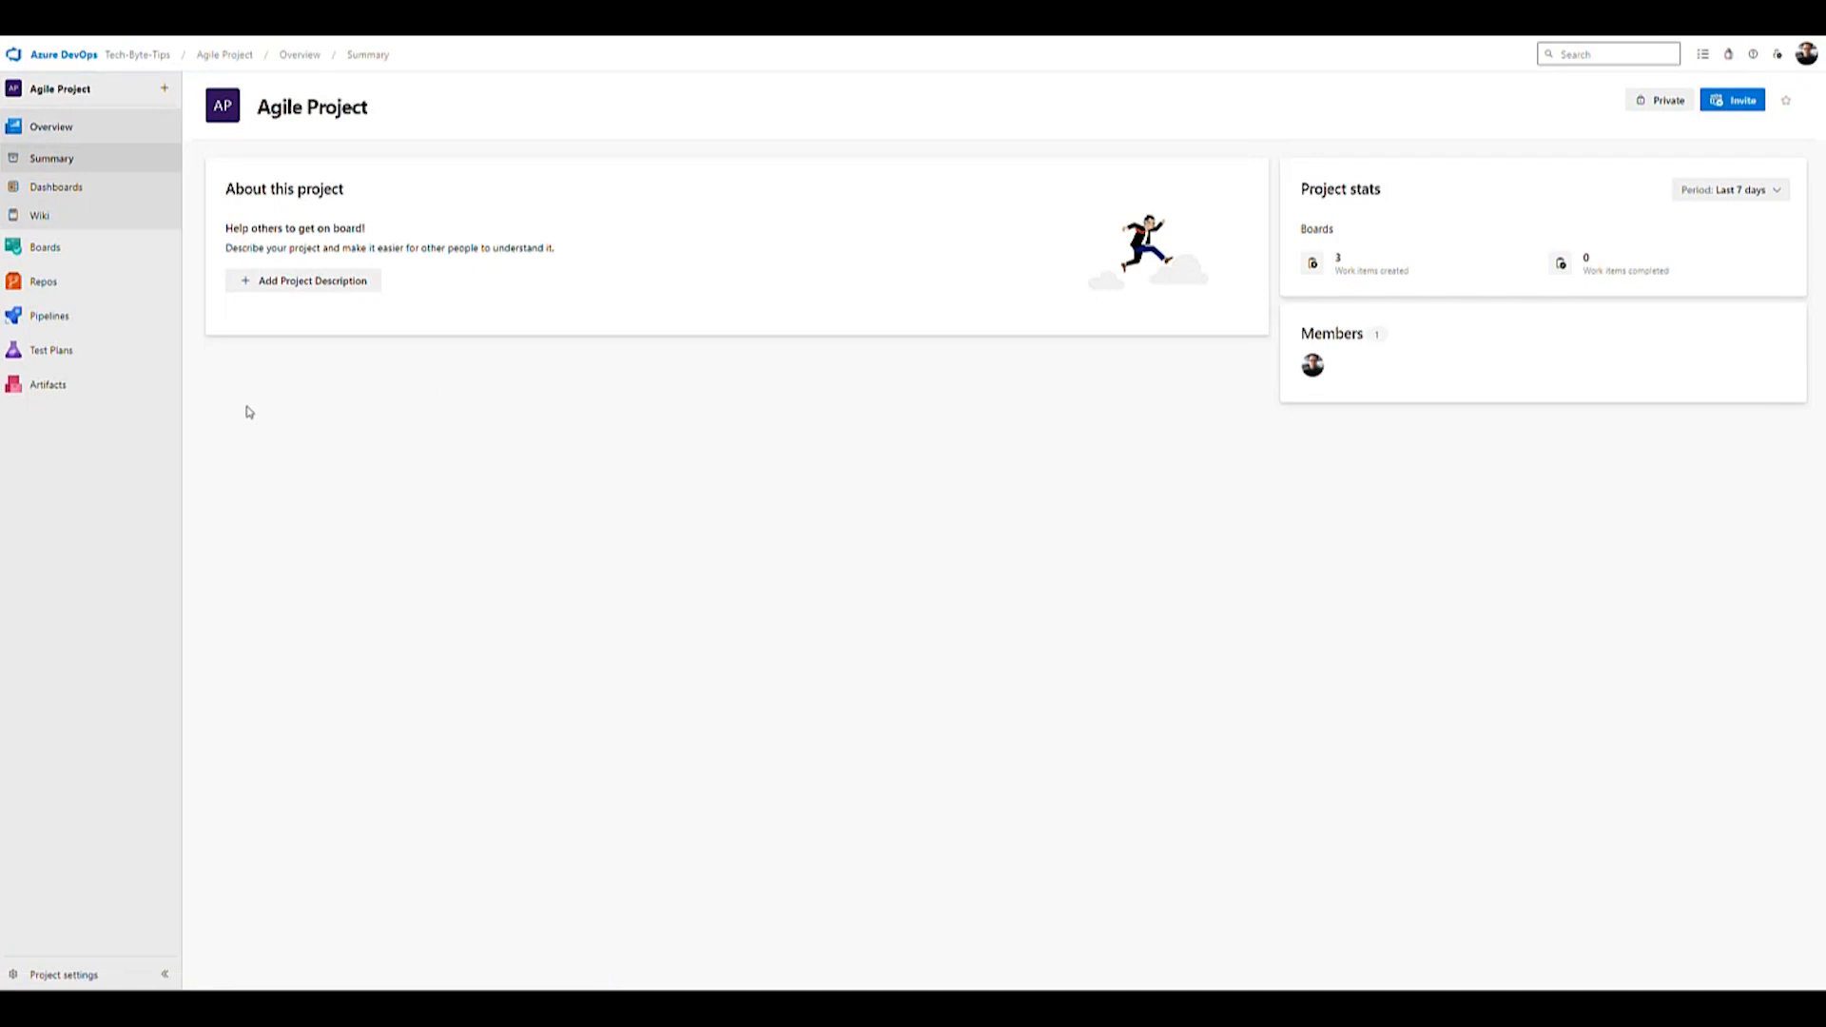
pyautogui.click(55, 249)
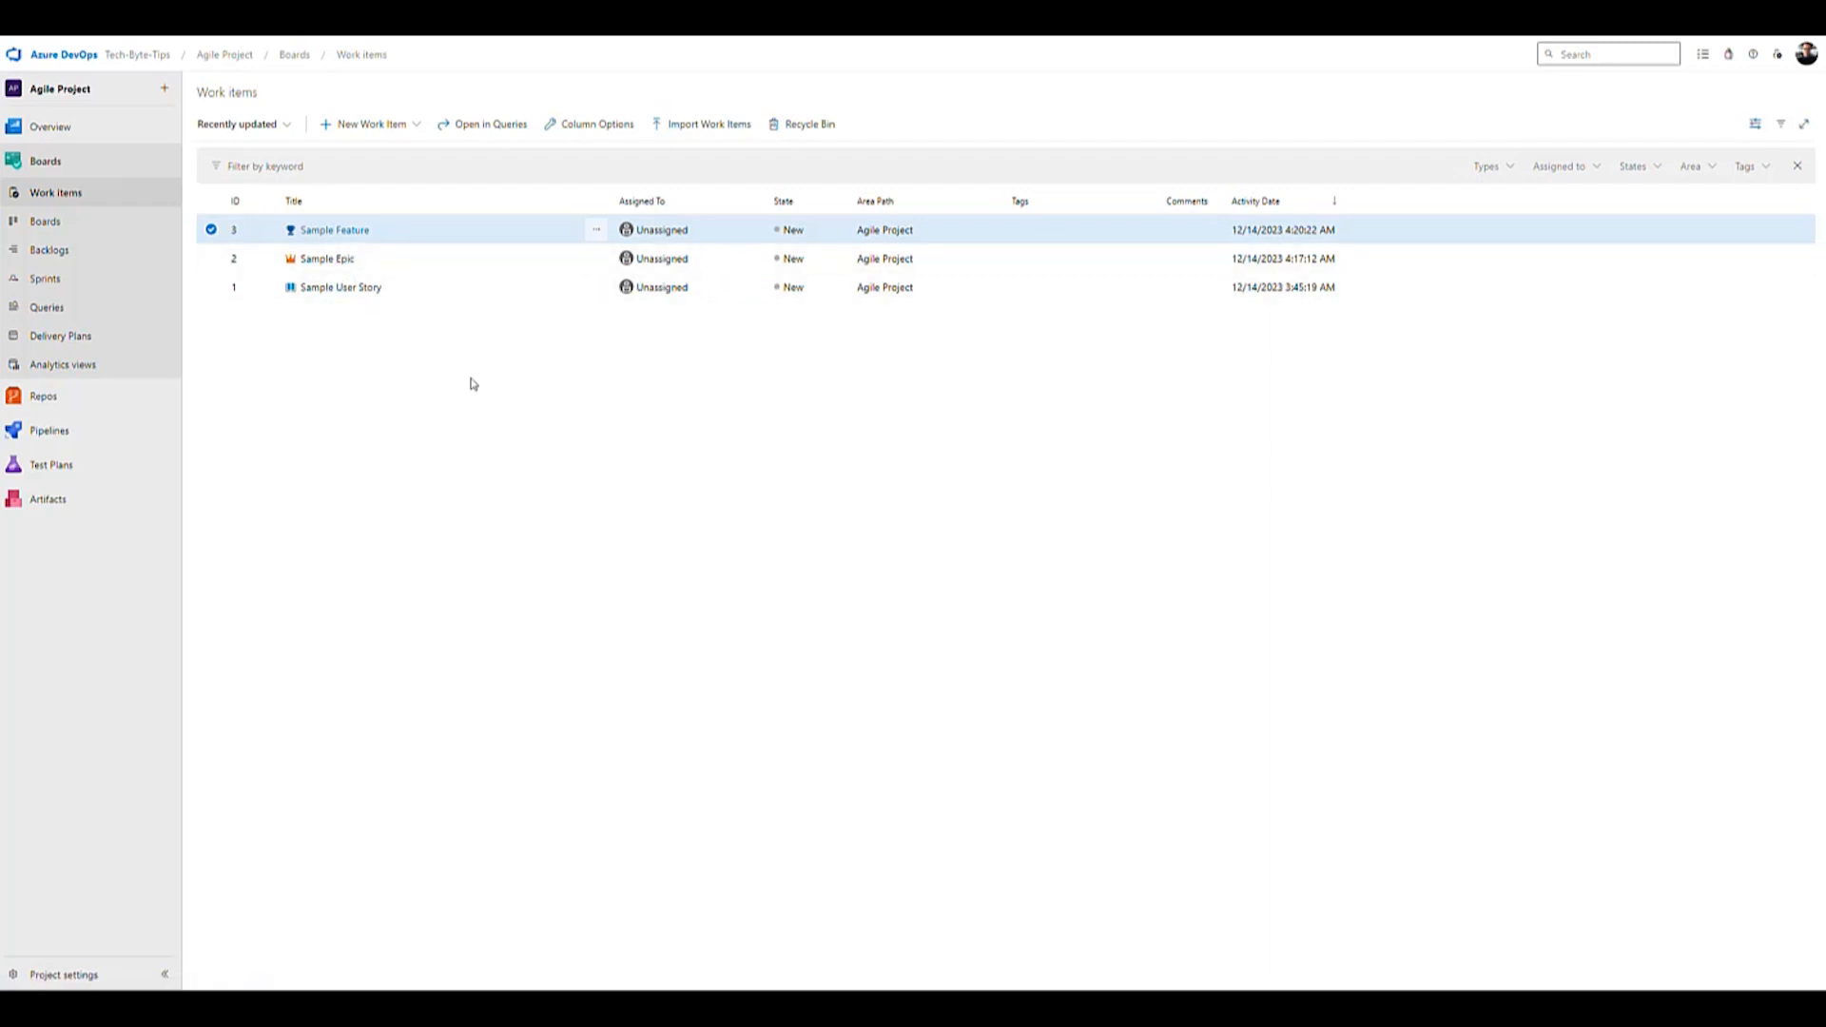
# Step: Open Sample Epic, read through its description of the book catalog, and return to the work item list
pyautogui.click(339, 268)
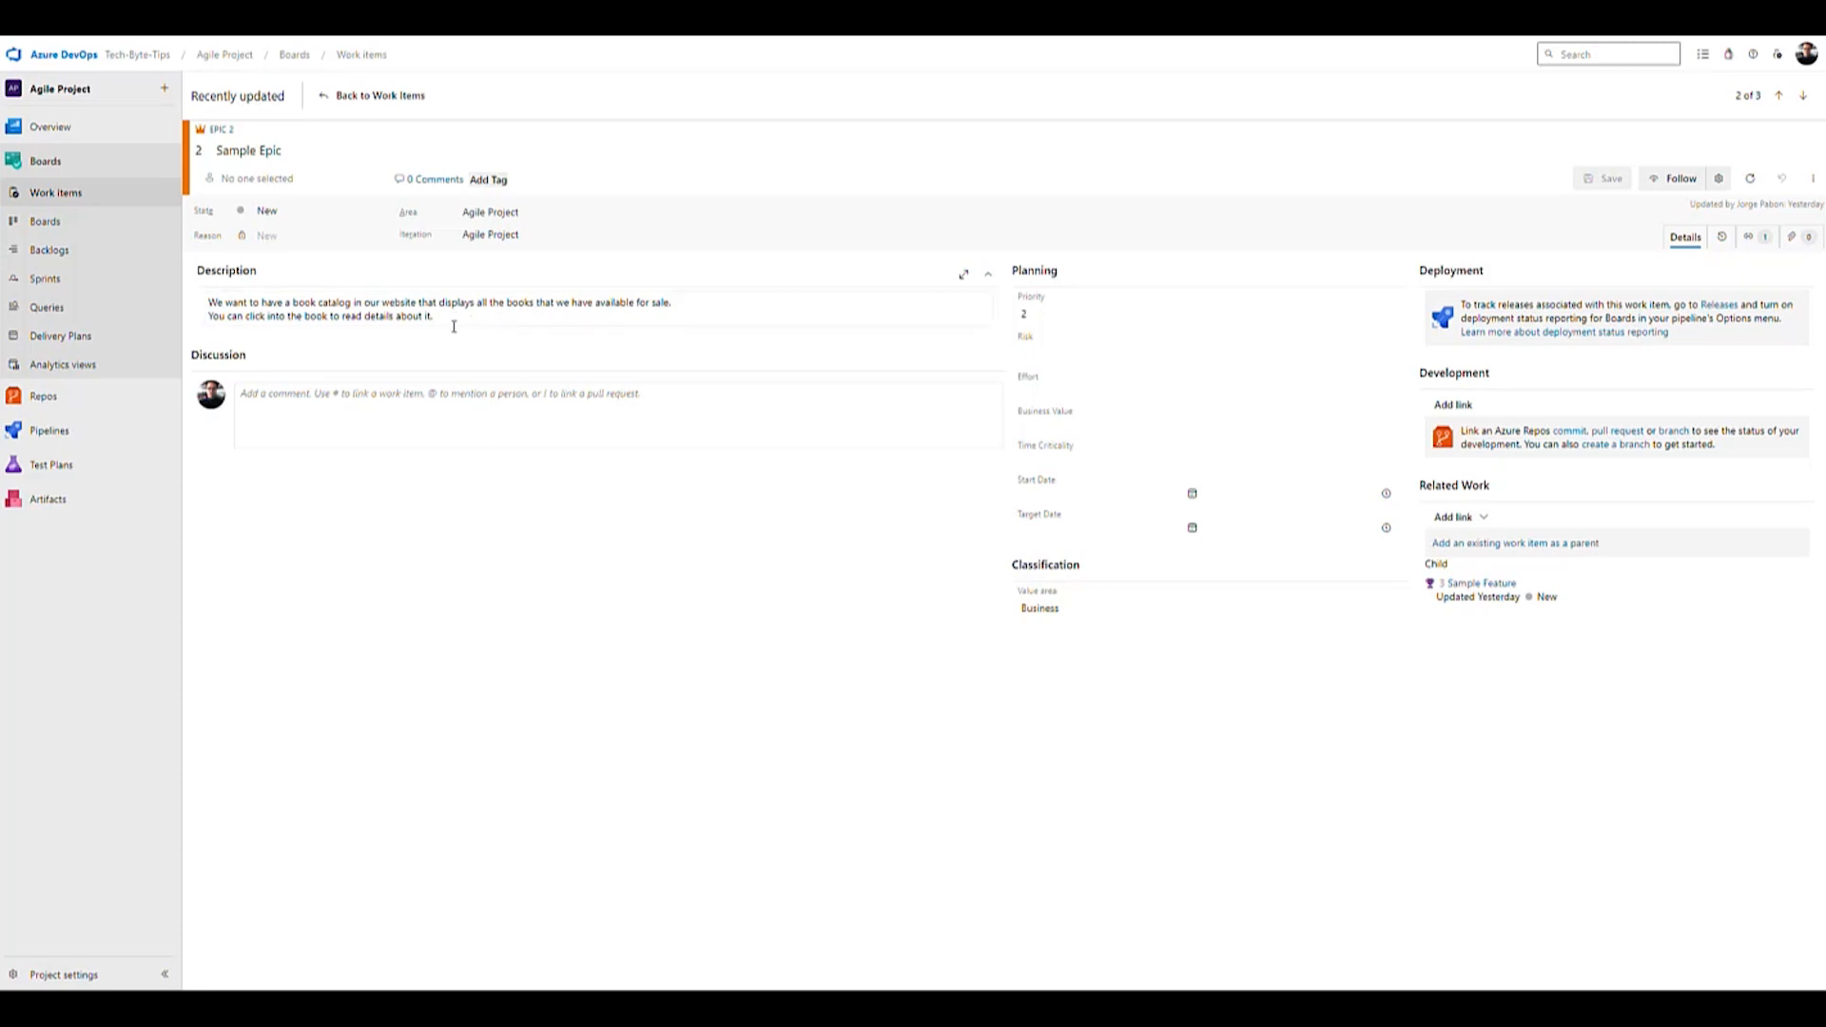
pyautogui.moveTo(352, 303); pyautogui.dragTo(194, 302)
pyautogui.click(445, 305)
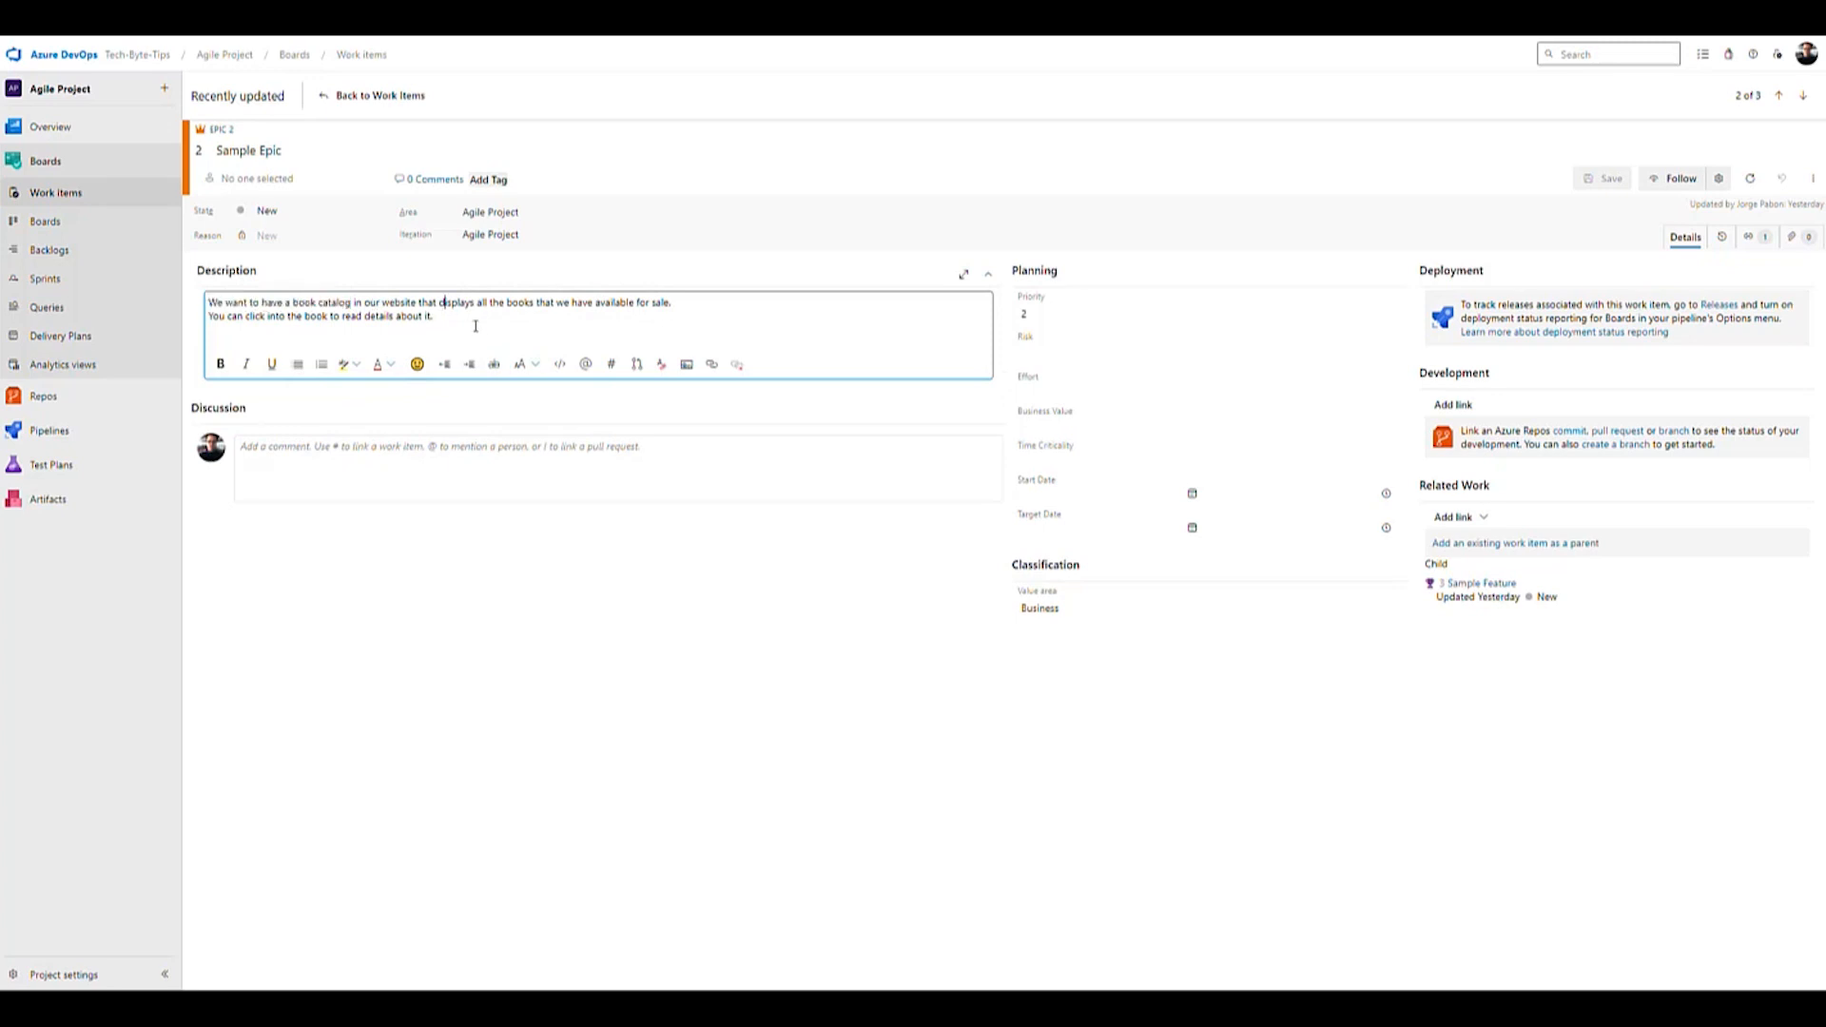
pyautogui.moveTo(477, 303); pyautogui.dragTo(678, 302)
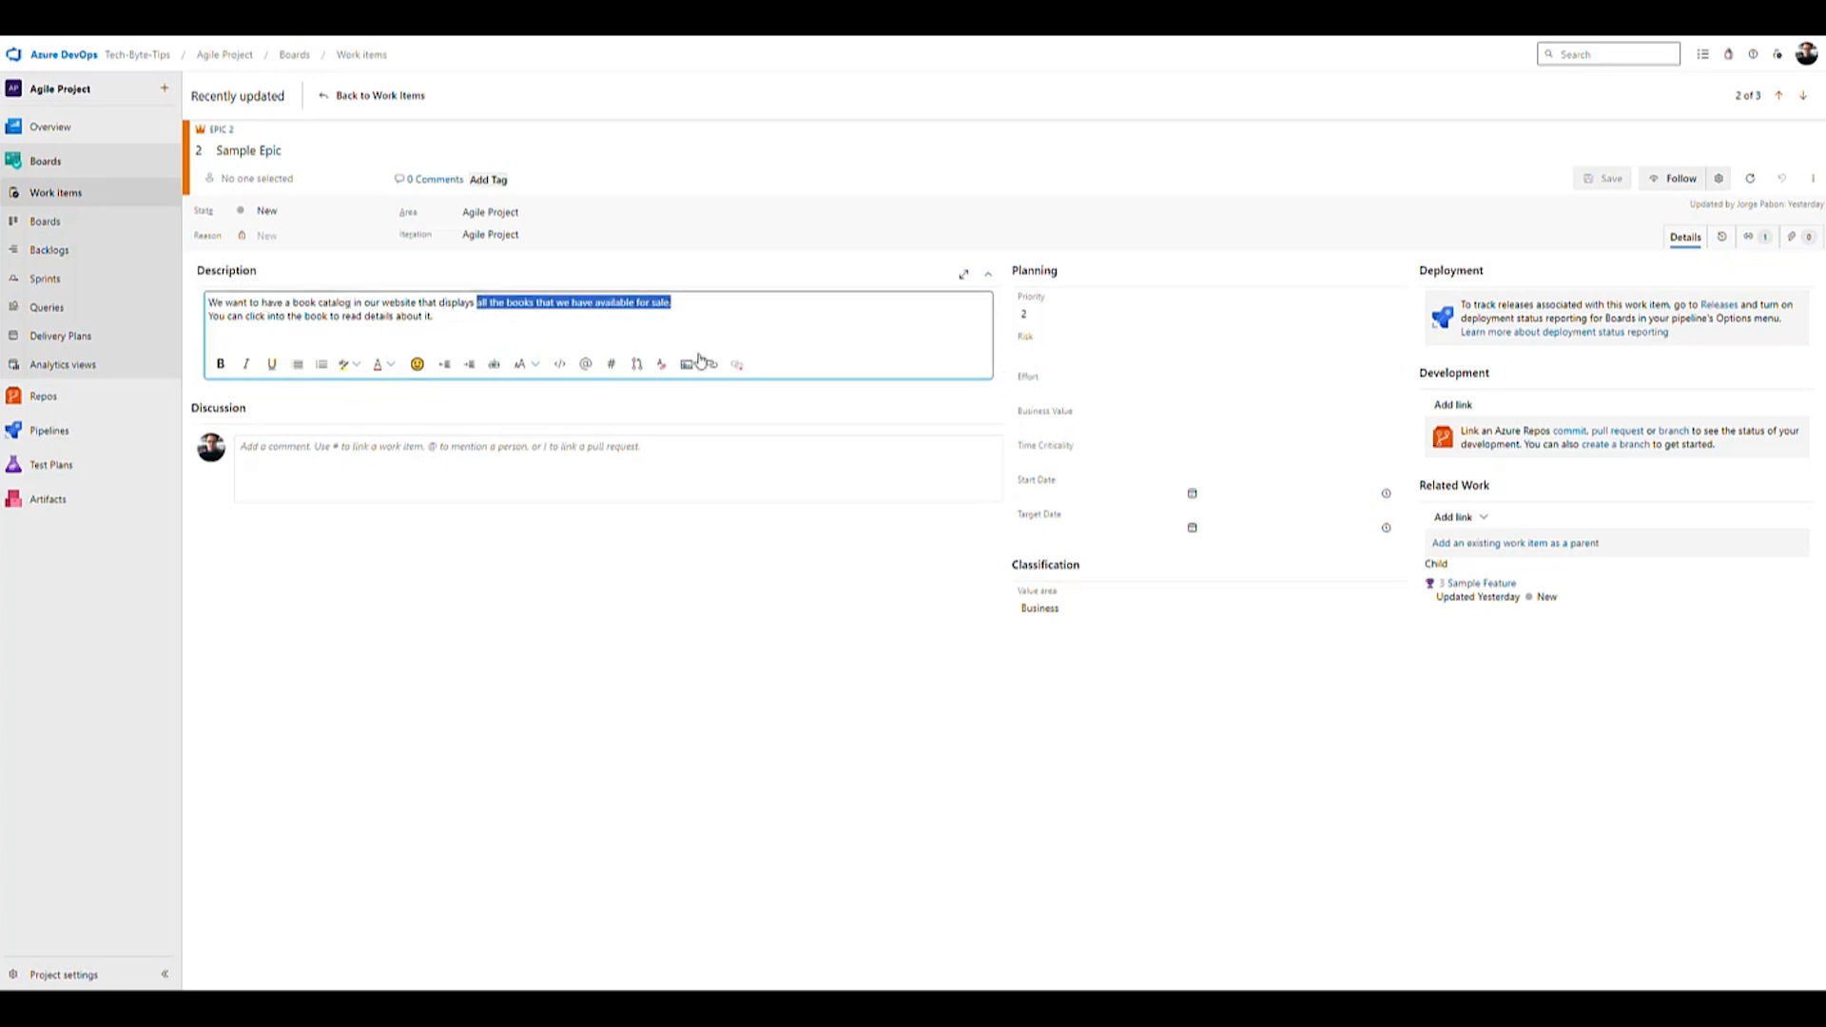
pyautogui.click(687, 303)
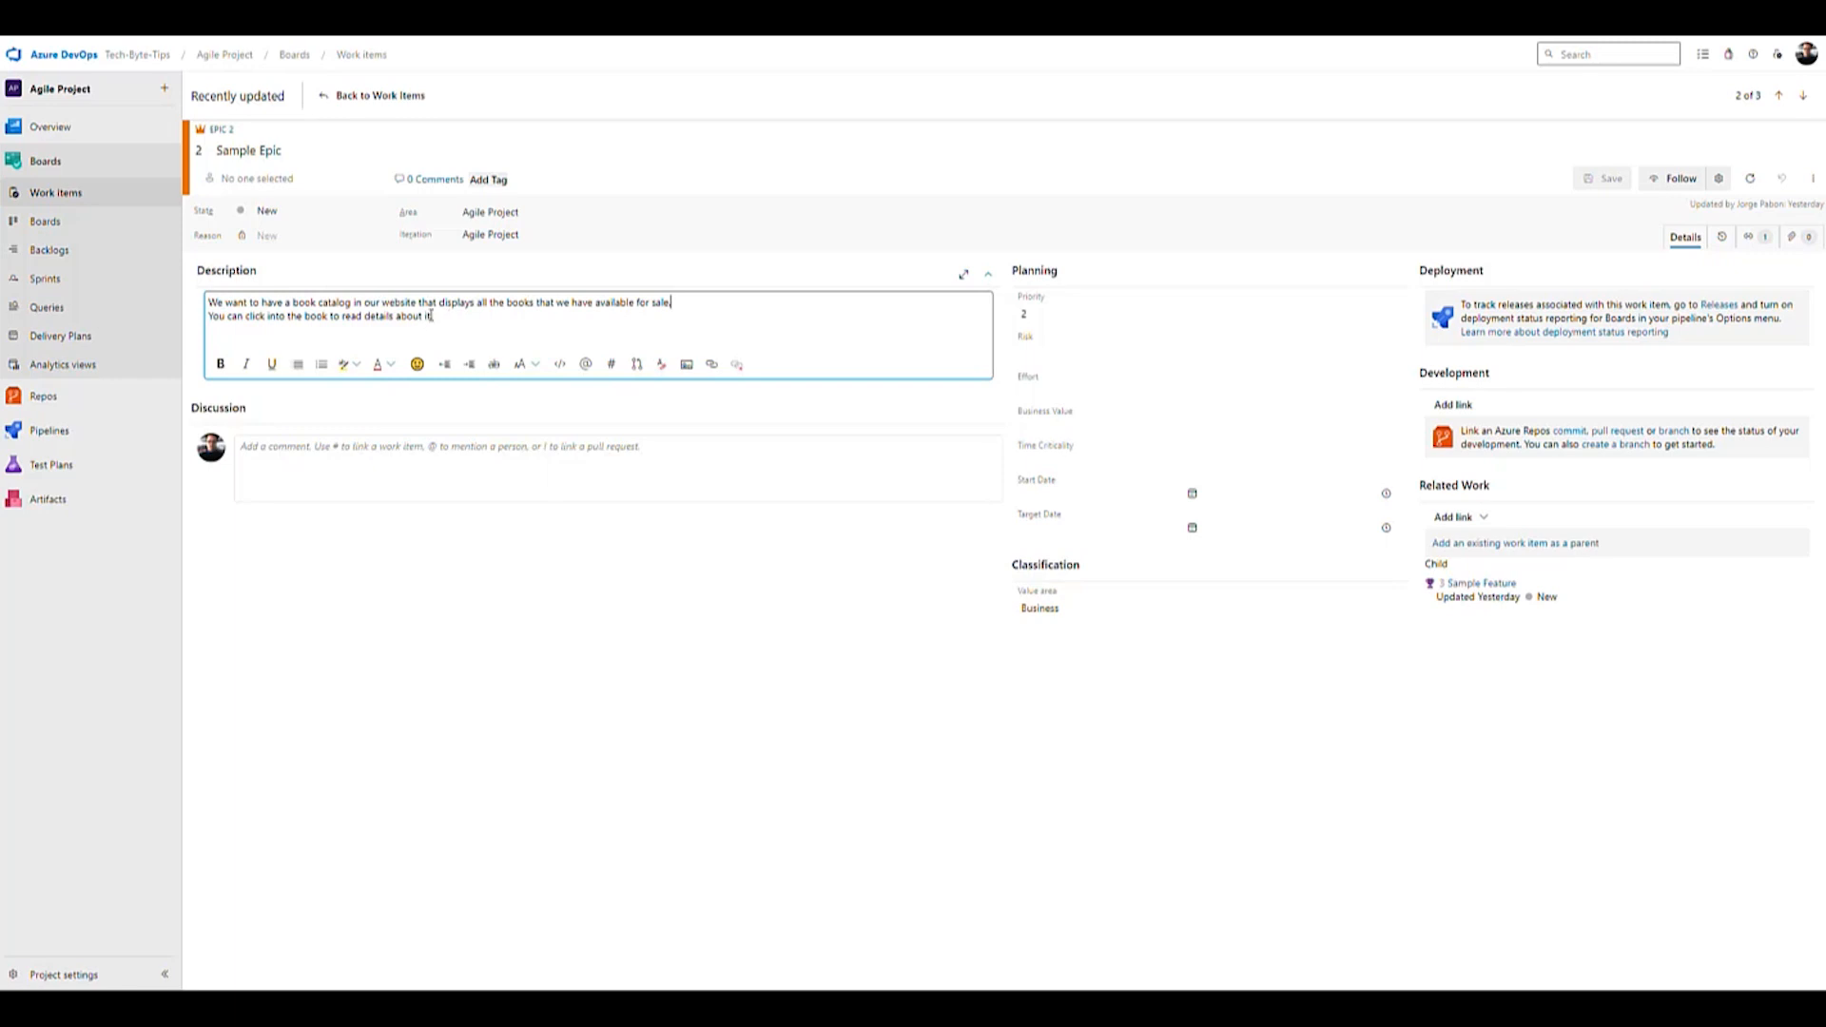
pyautogui.moveTo(447, 315); pyautogui.dragTo(231, 318)
pyautogui.click(473, 319)
pyautogui.click(325, 98)
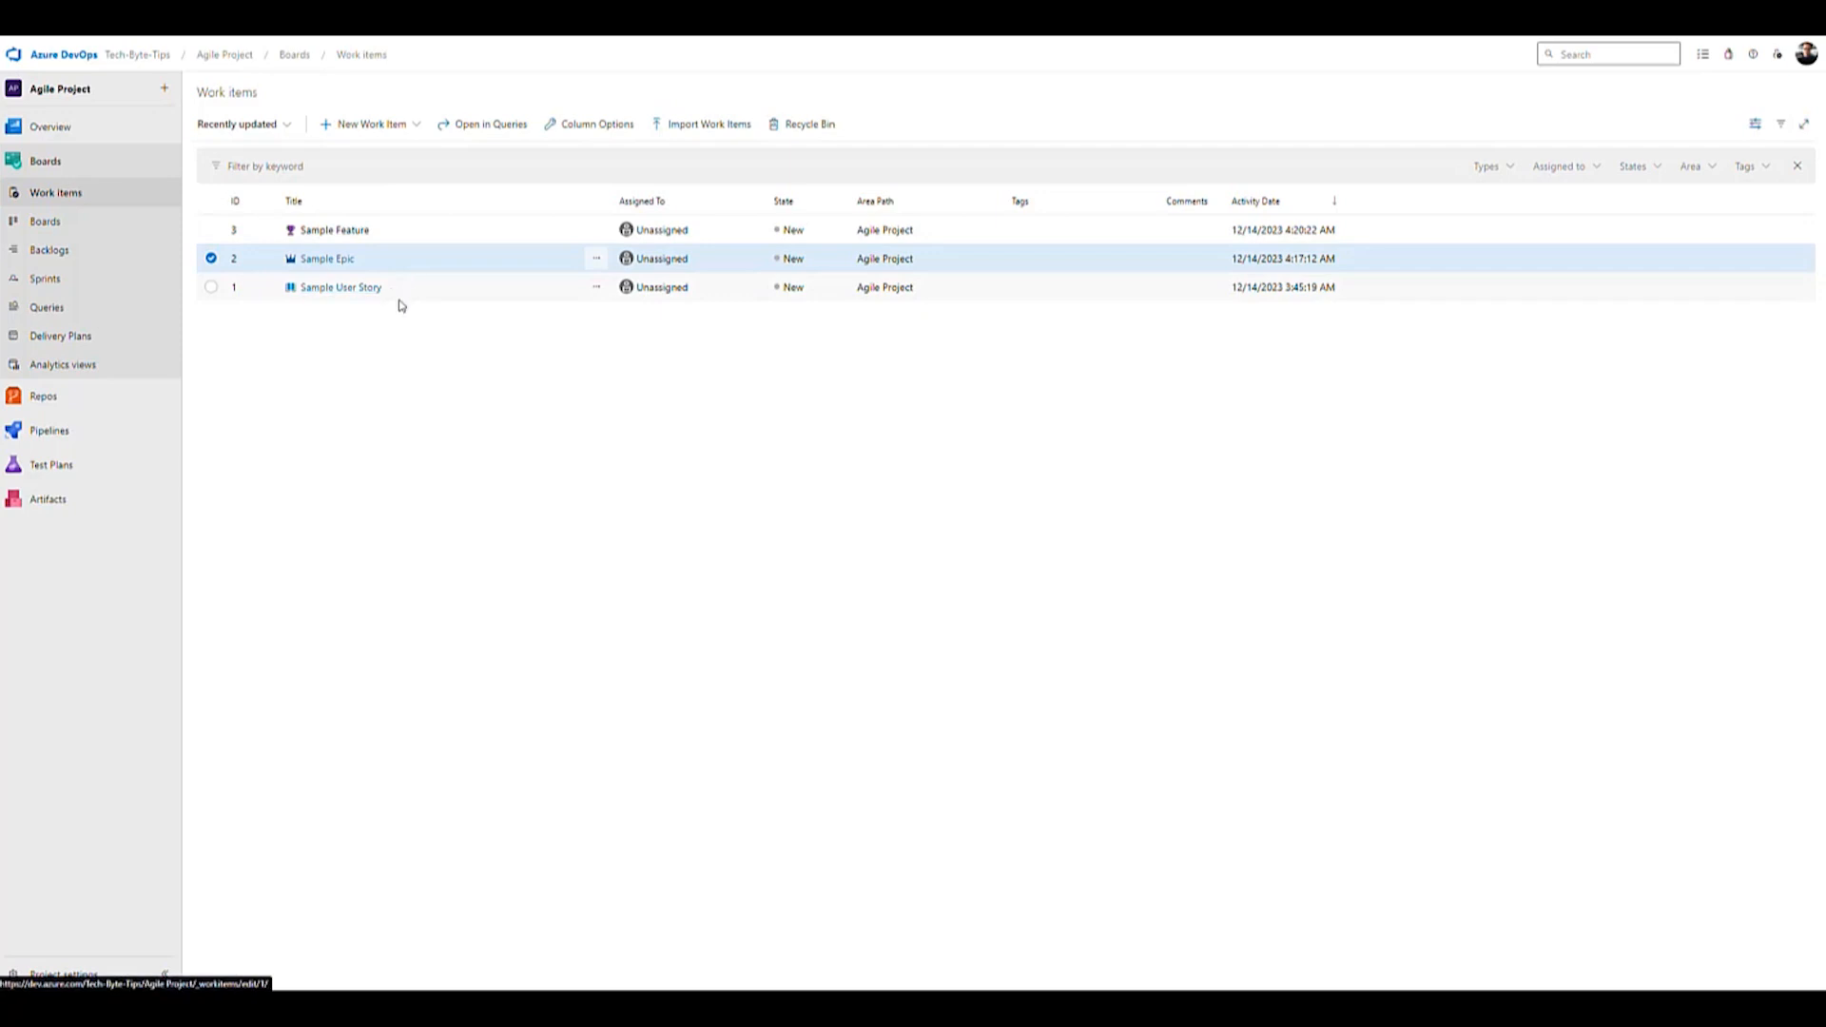
# Step: Review Sample Feature's description and its parent and child links, and open Sample User Story from the work item list
pyautogui.click(358, 234)
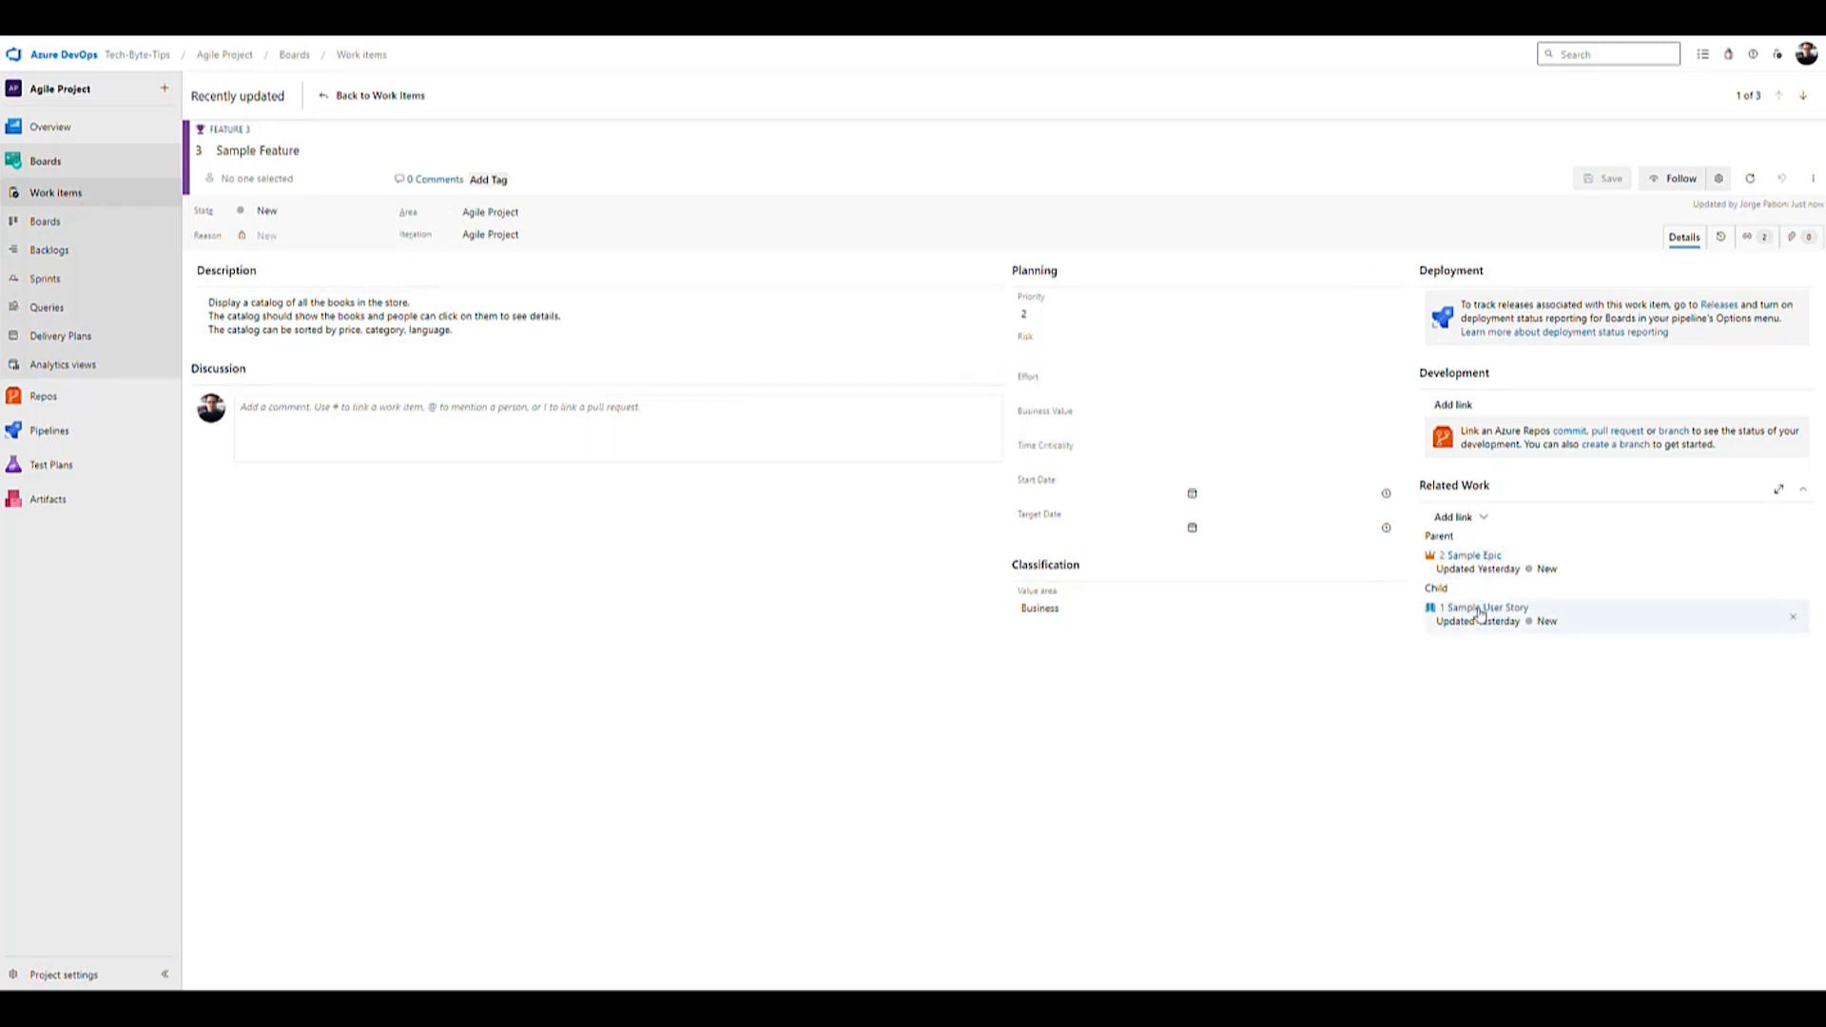
pyautogui.click(370, 97)
pyautogui.click(370, 296)
pyautogui.click(369, 290)
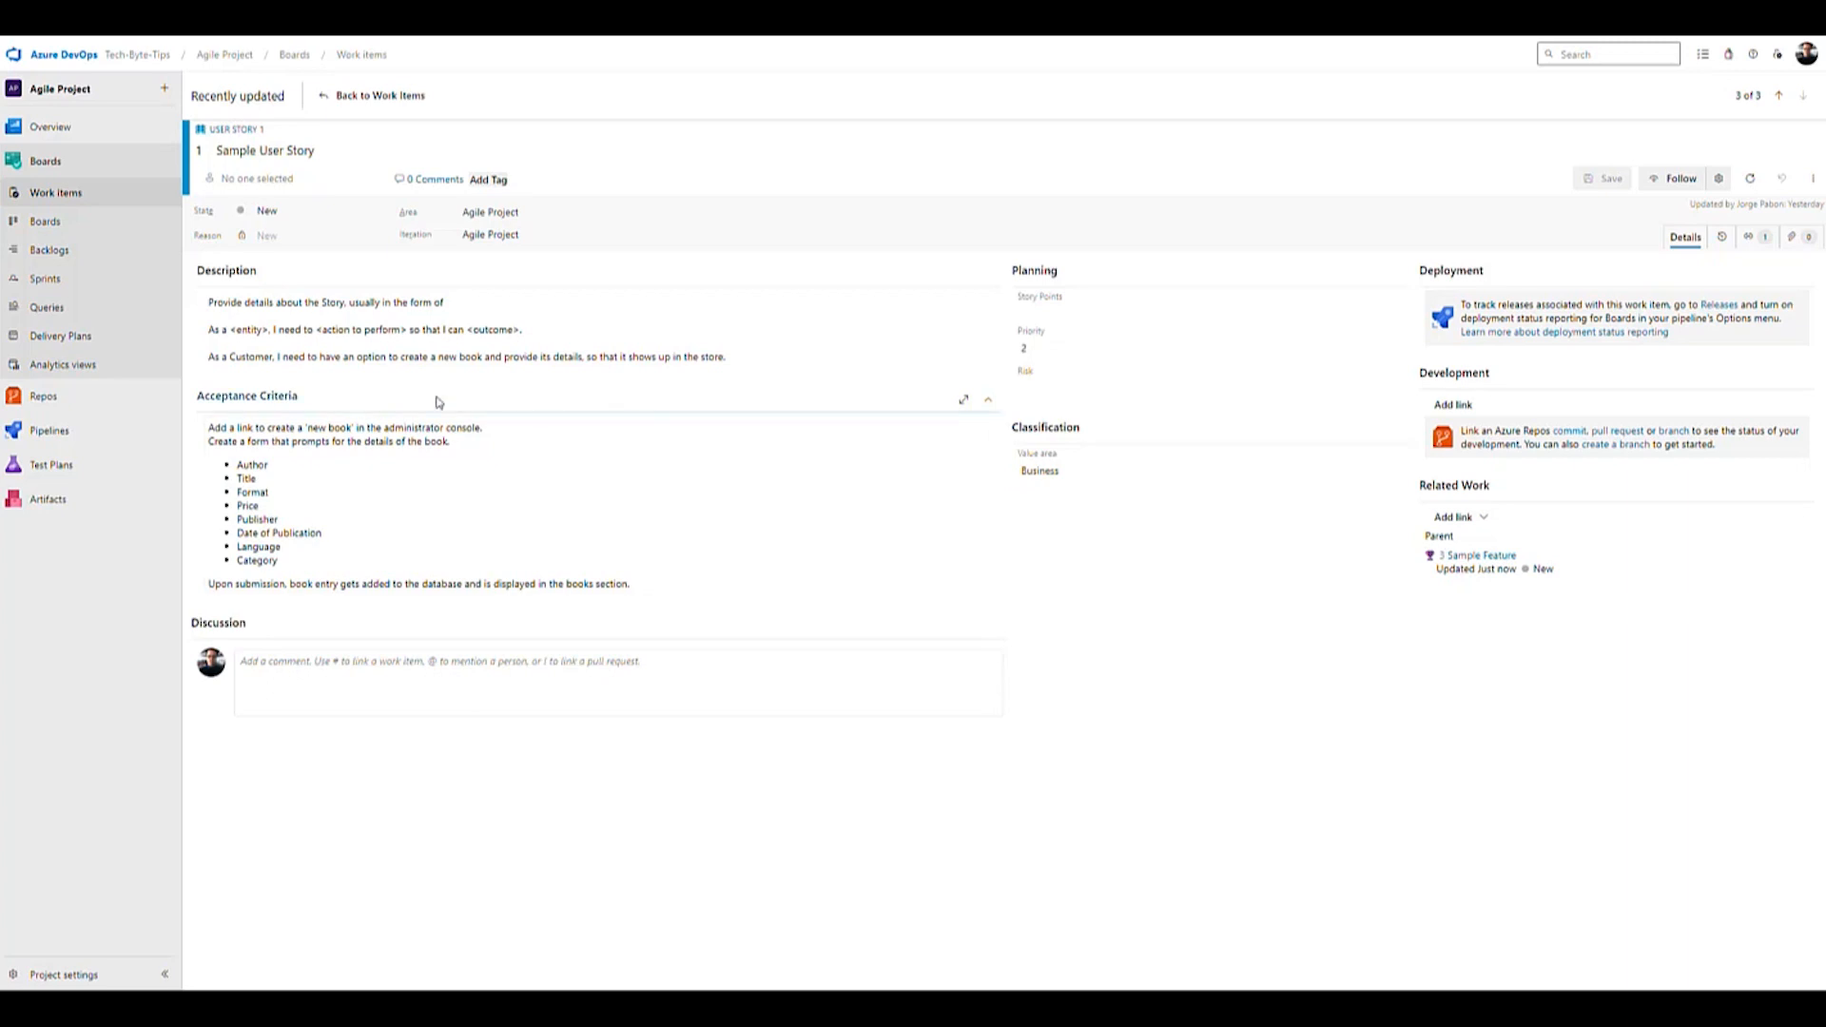
# Step: Examine the entity, action and outcome parts of the customer sentence in the user story's description
pyautogui.moveTo(276, 356); pyautogui.dragTo(230, 356)
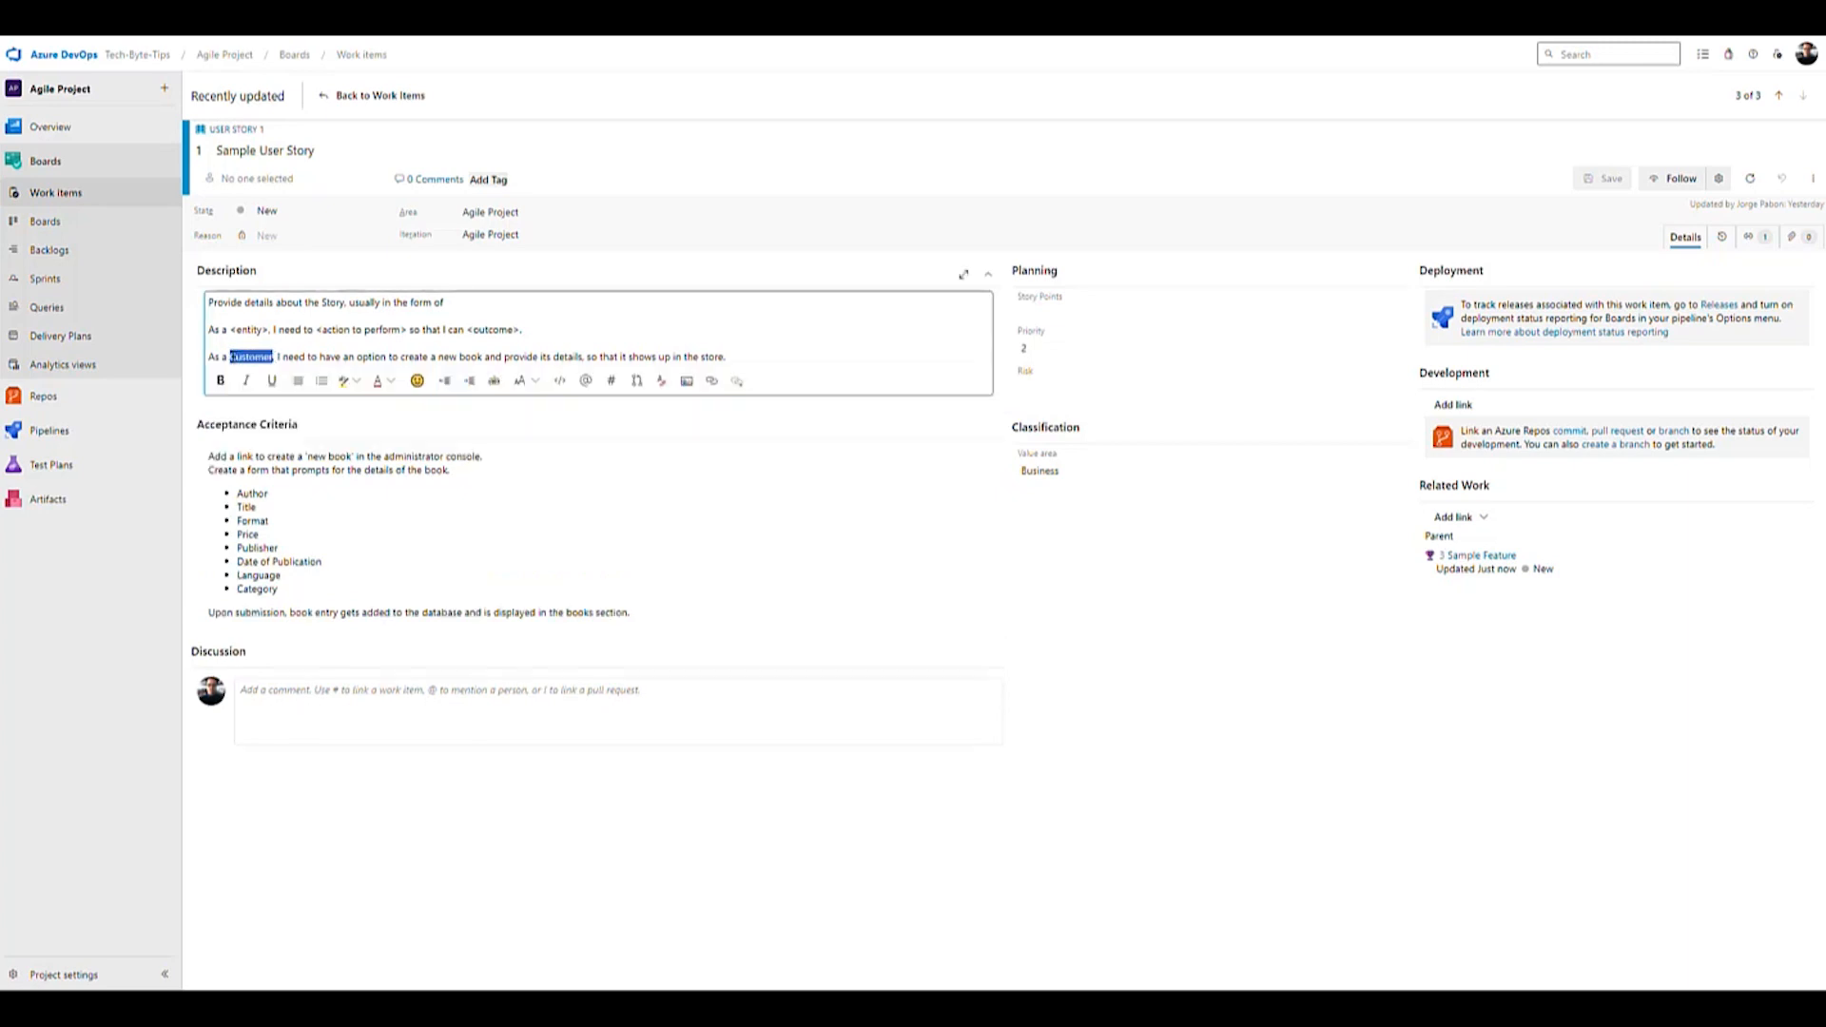
pyautogui.moveTo(275, 356); pyautogui.dragTo(589, 356)
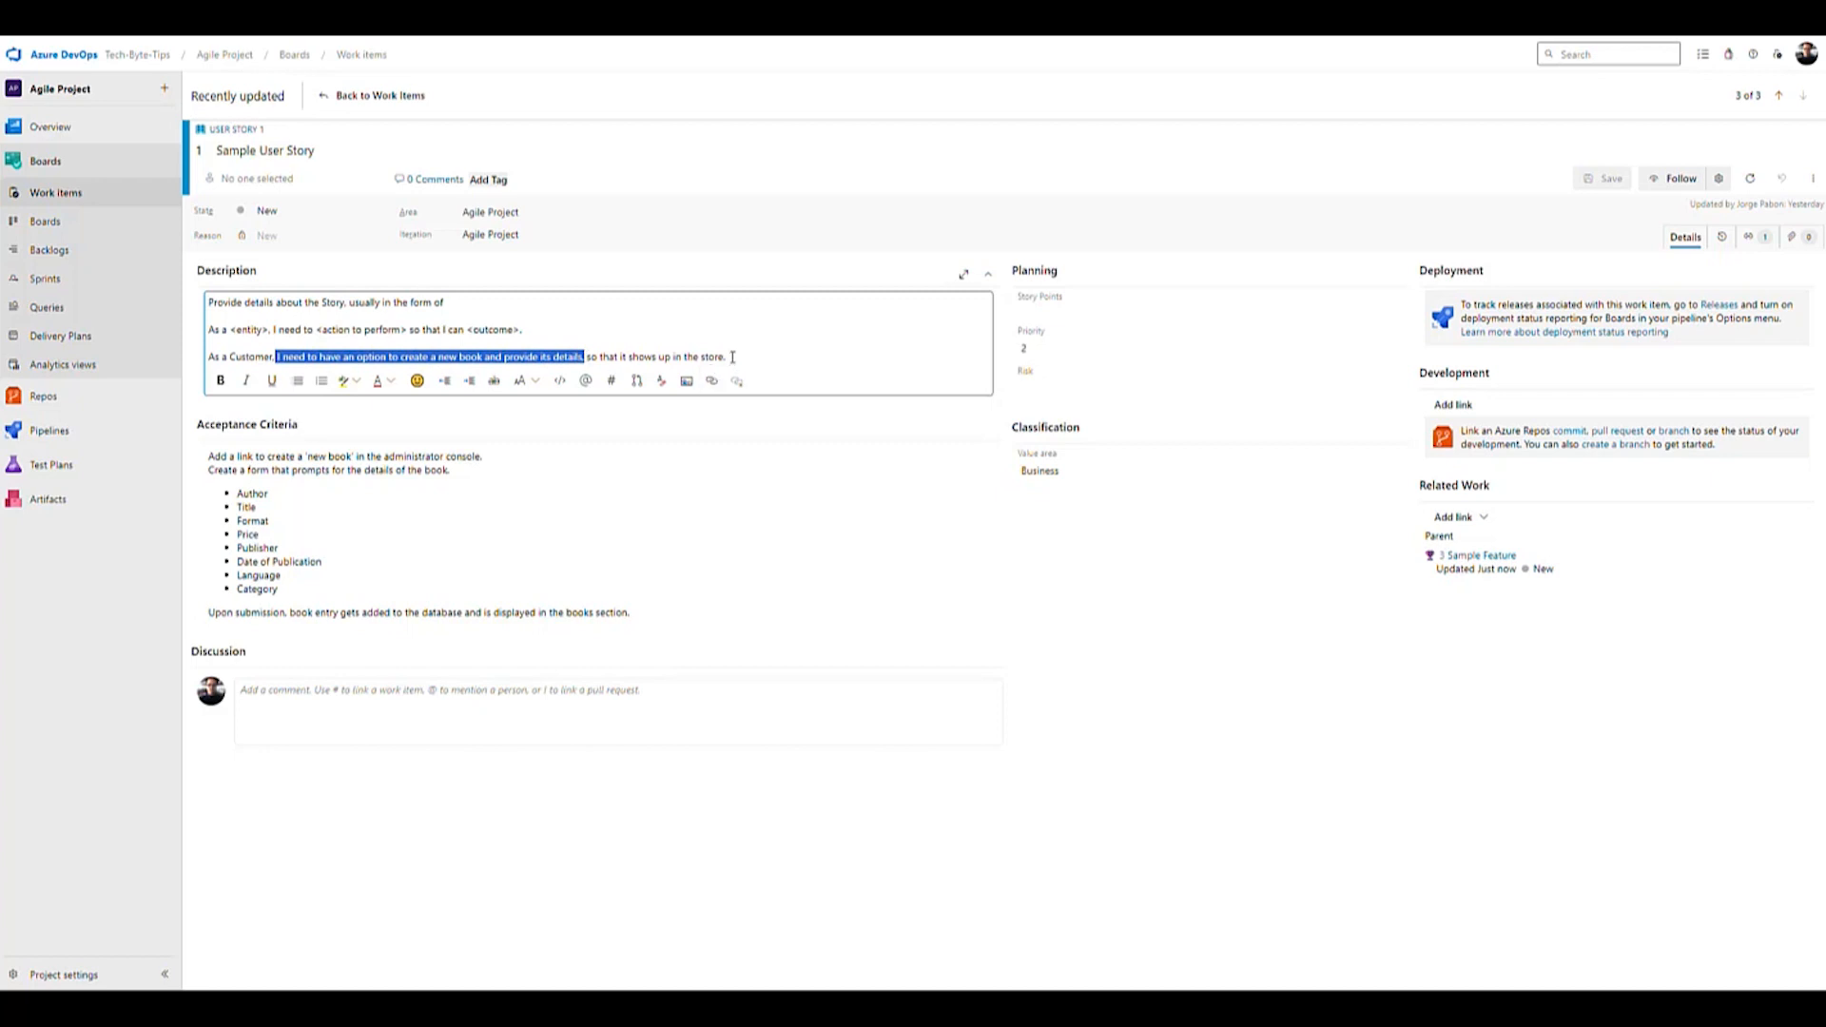
pyautogui.moveTo(727, 357); pyautogui.dragTo(601, 359)
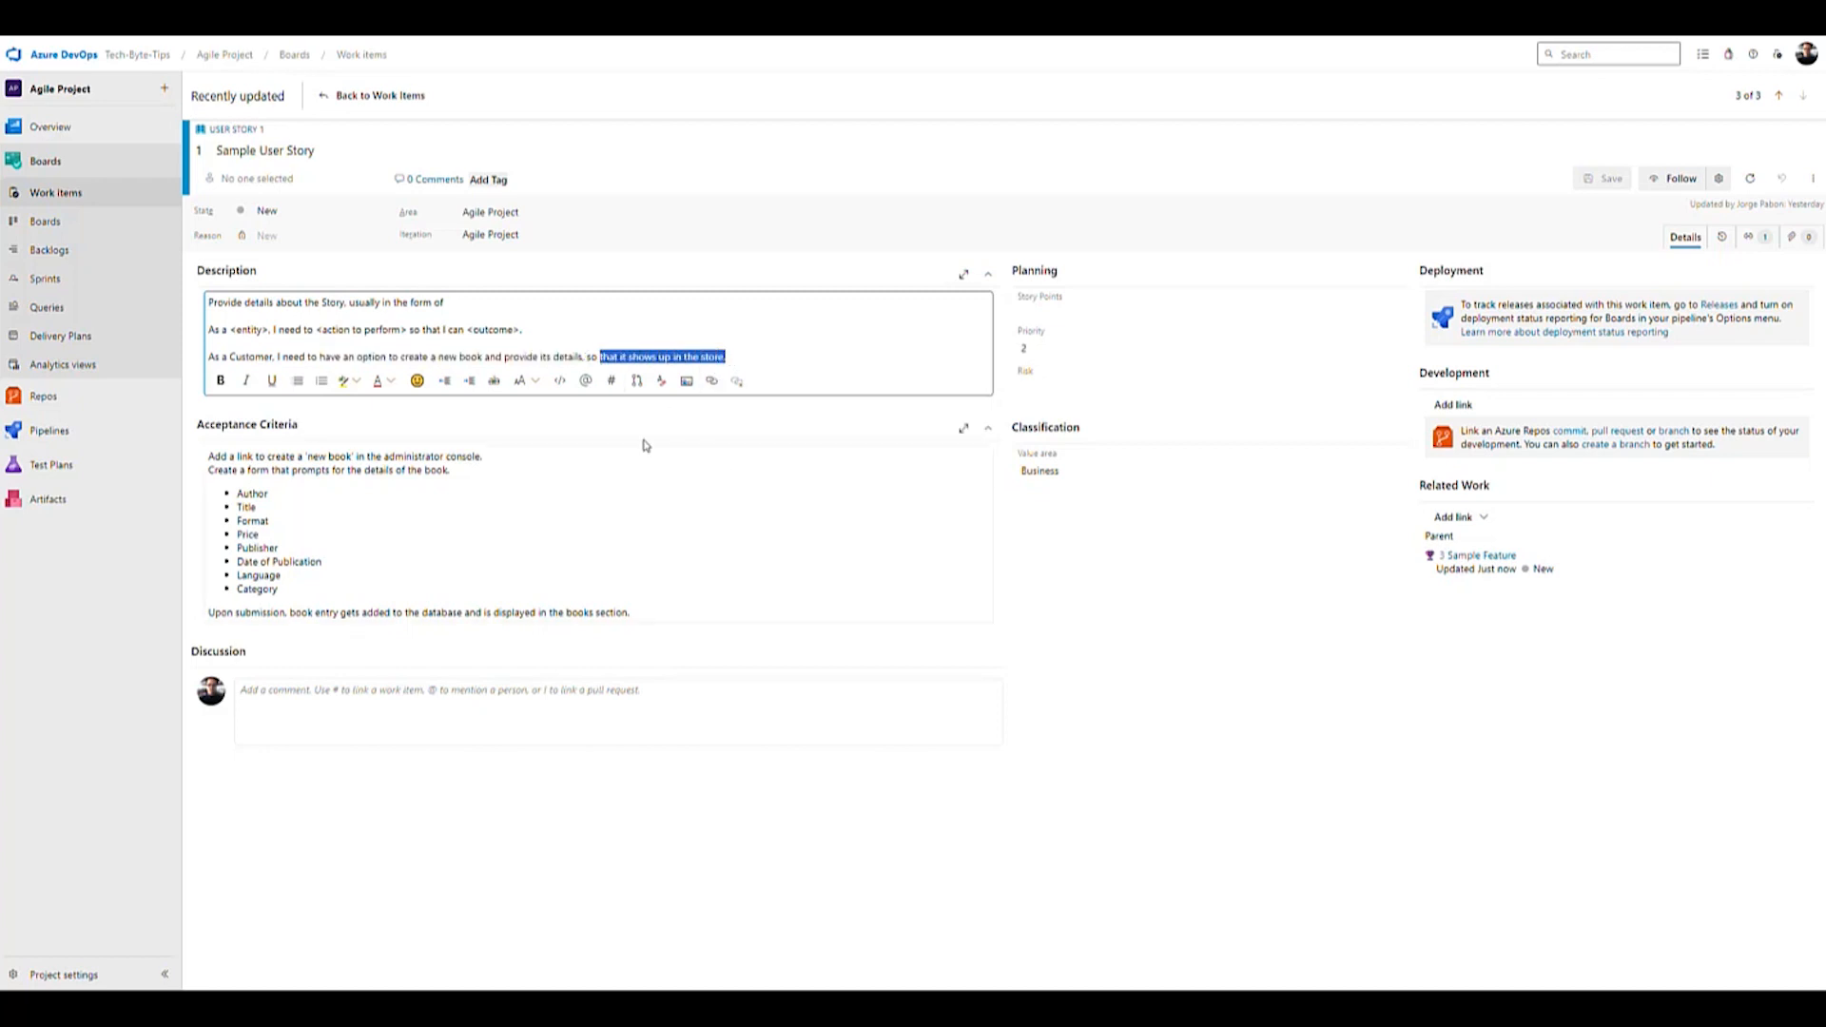
pyautogui.click(542, 328)
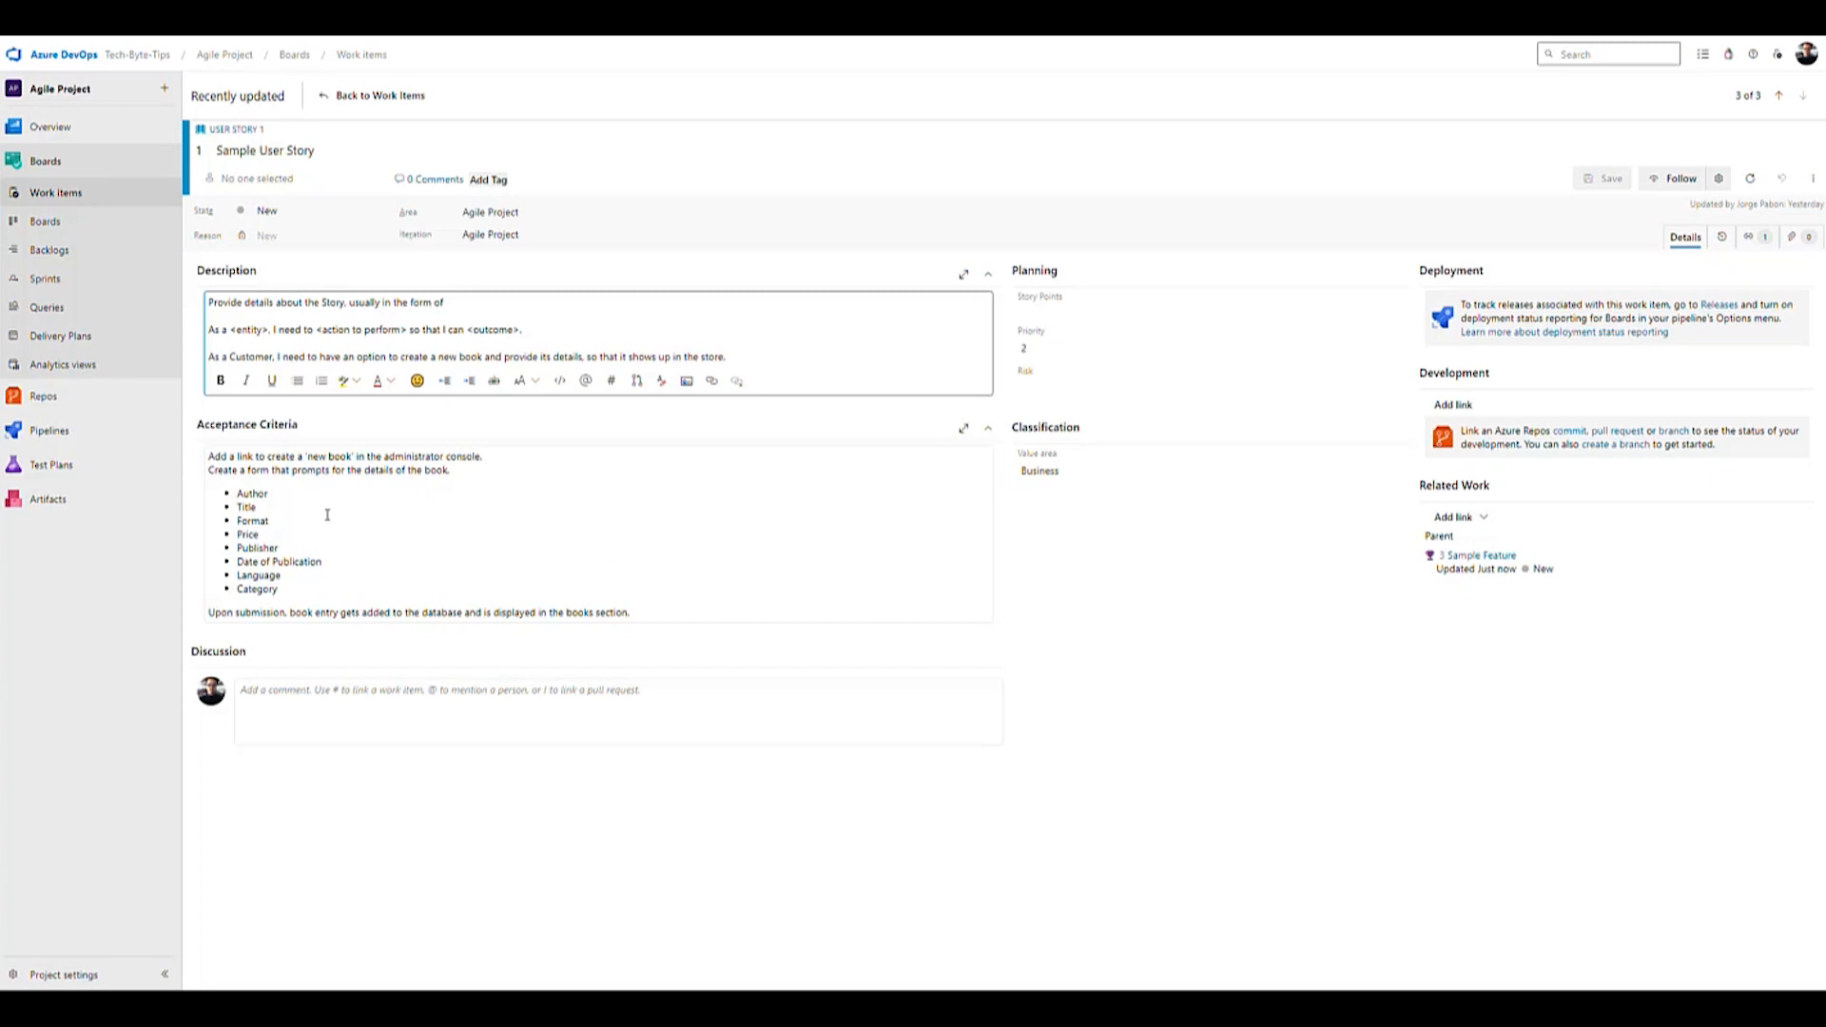
# Step: Highlight the whole acceptance criteria text of Sample User Story for an overview
pyautogui.moveTo(210, 460); pyautogui.dragTo(622, 583)
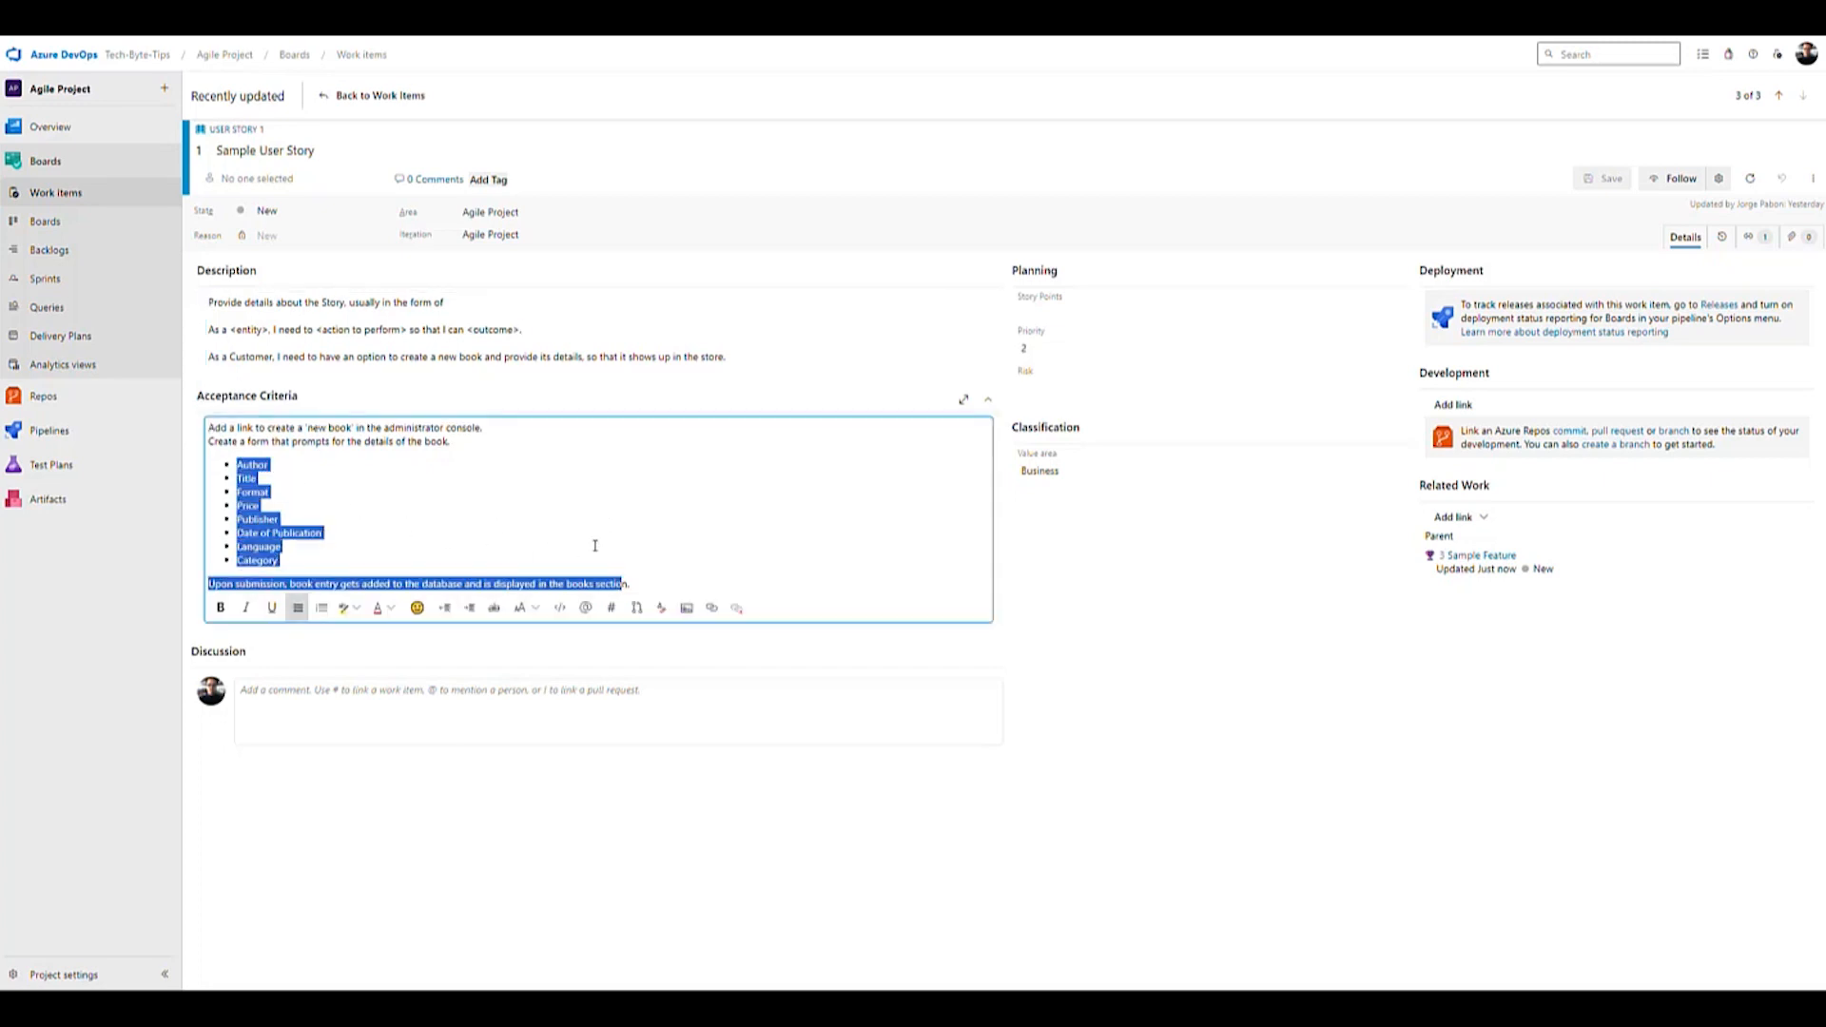
pyautogui.click(393, 444)
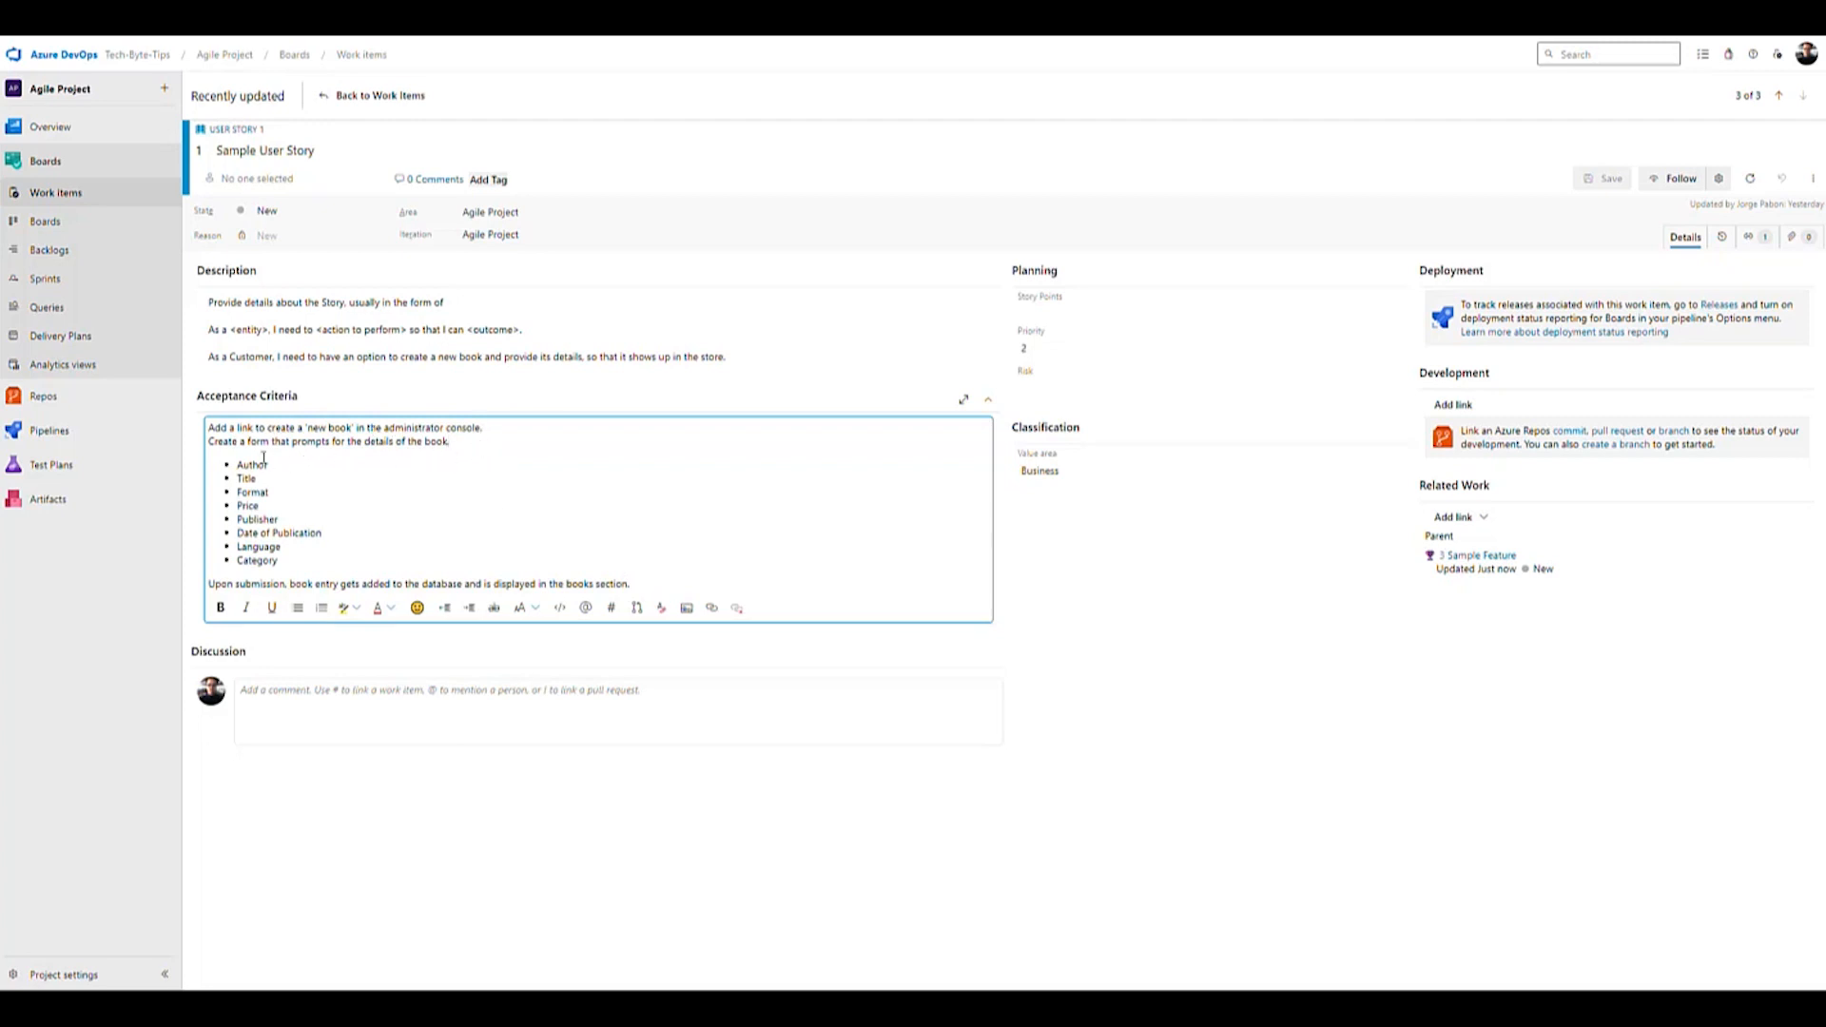
pyautogui.write('.')
pyautogui.moveTo(644, 584); pyautogui.dragTo(211, 428)
pyautogui.click(736, 510)
# Step: Examine each acceptance criterion in turn: the 'new book' link, the book details form, the database entry and the books section display
pyautogui.moveTo(356, 429); pyautogui.dragTo(229, 429)
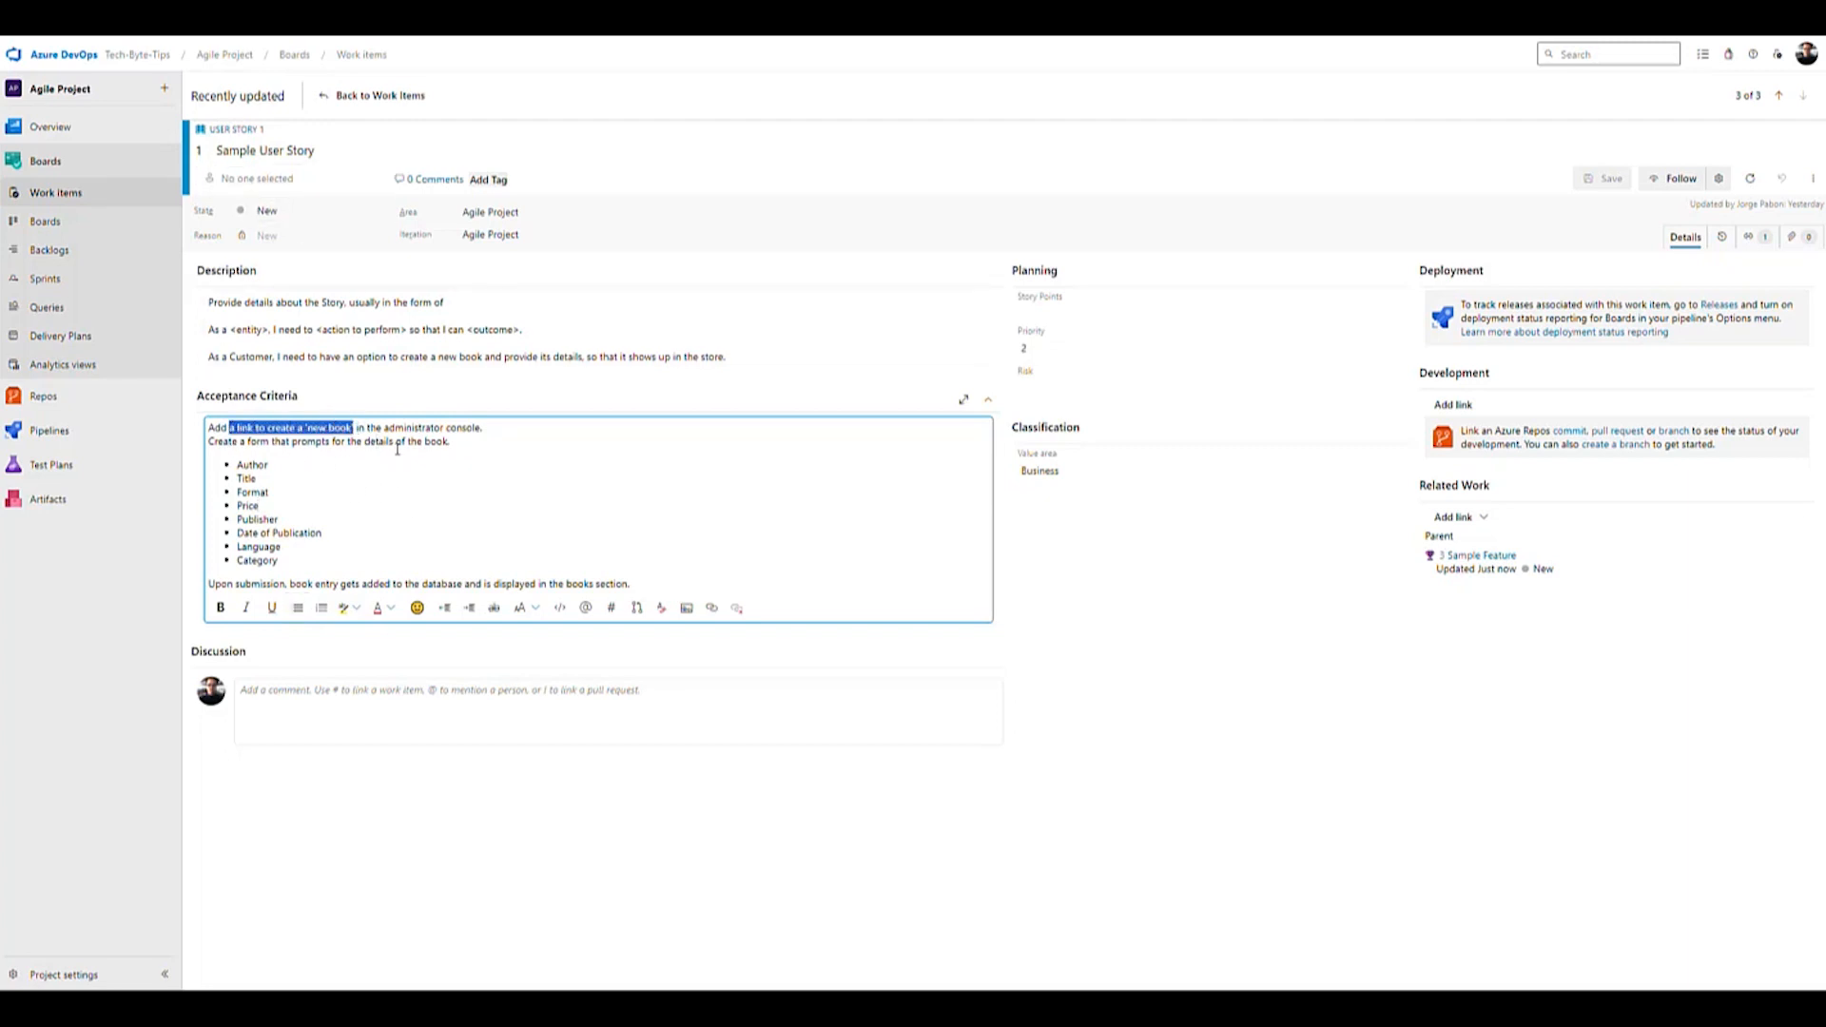
pyautogui.click(481, 427)
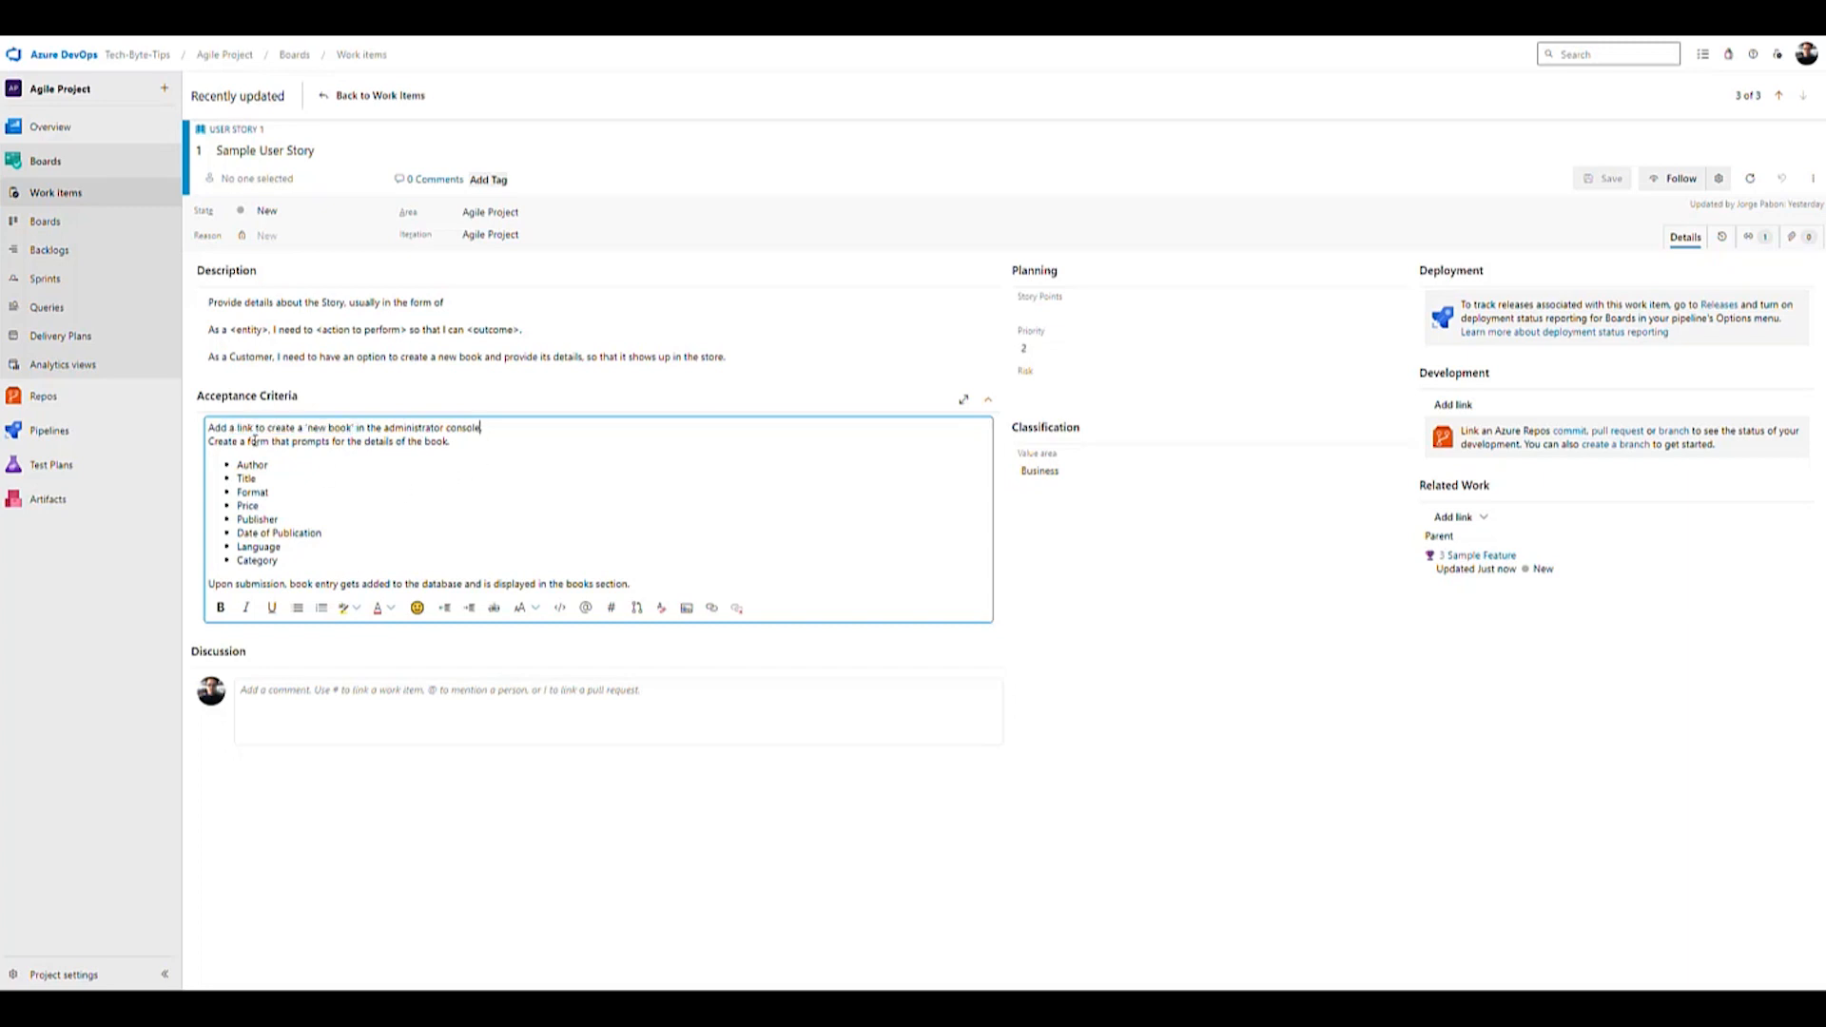
pyautogui.moveTo(208, 443); pyautogui.dragTo(278, 561)
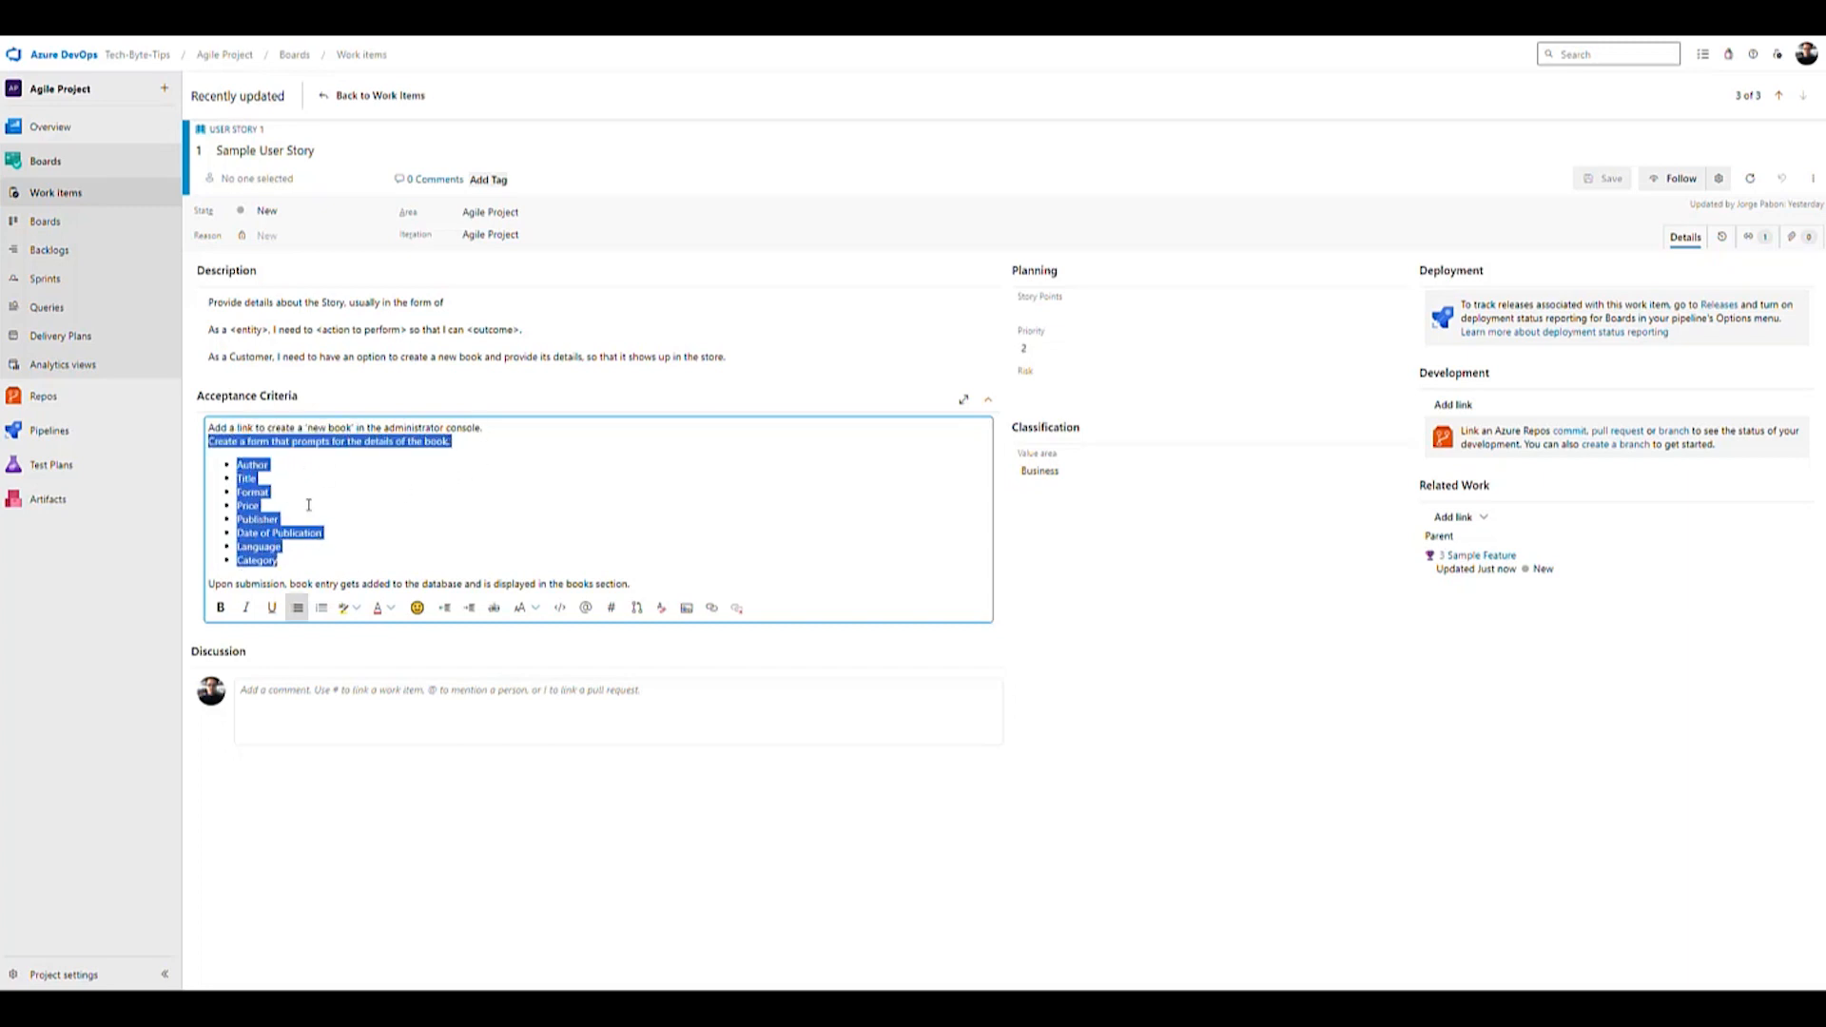
pyautogui.click(382, 519)
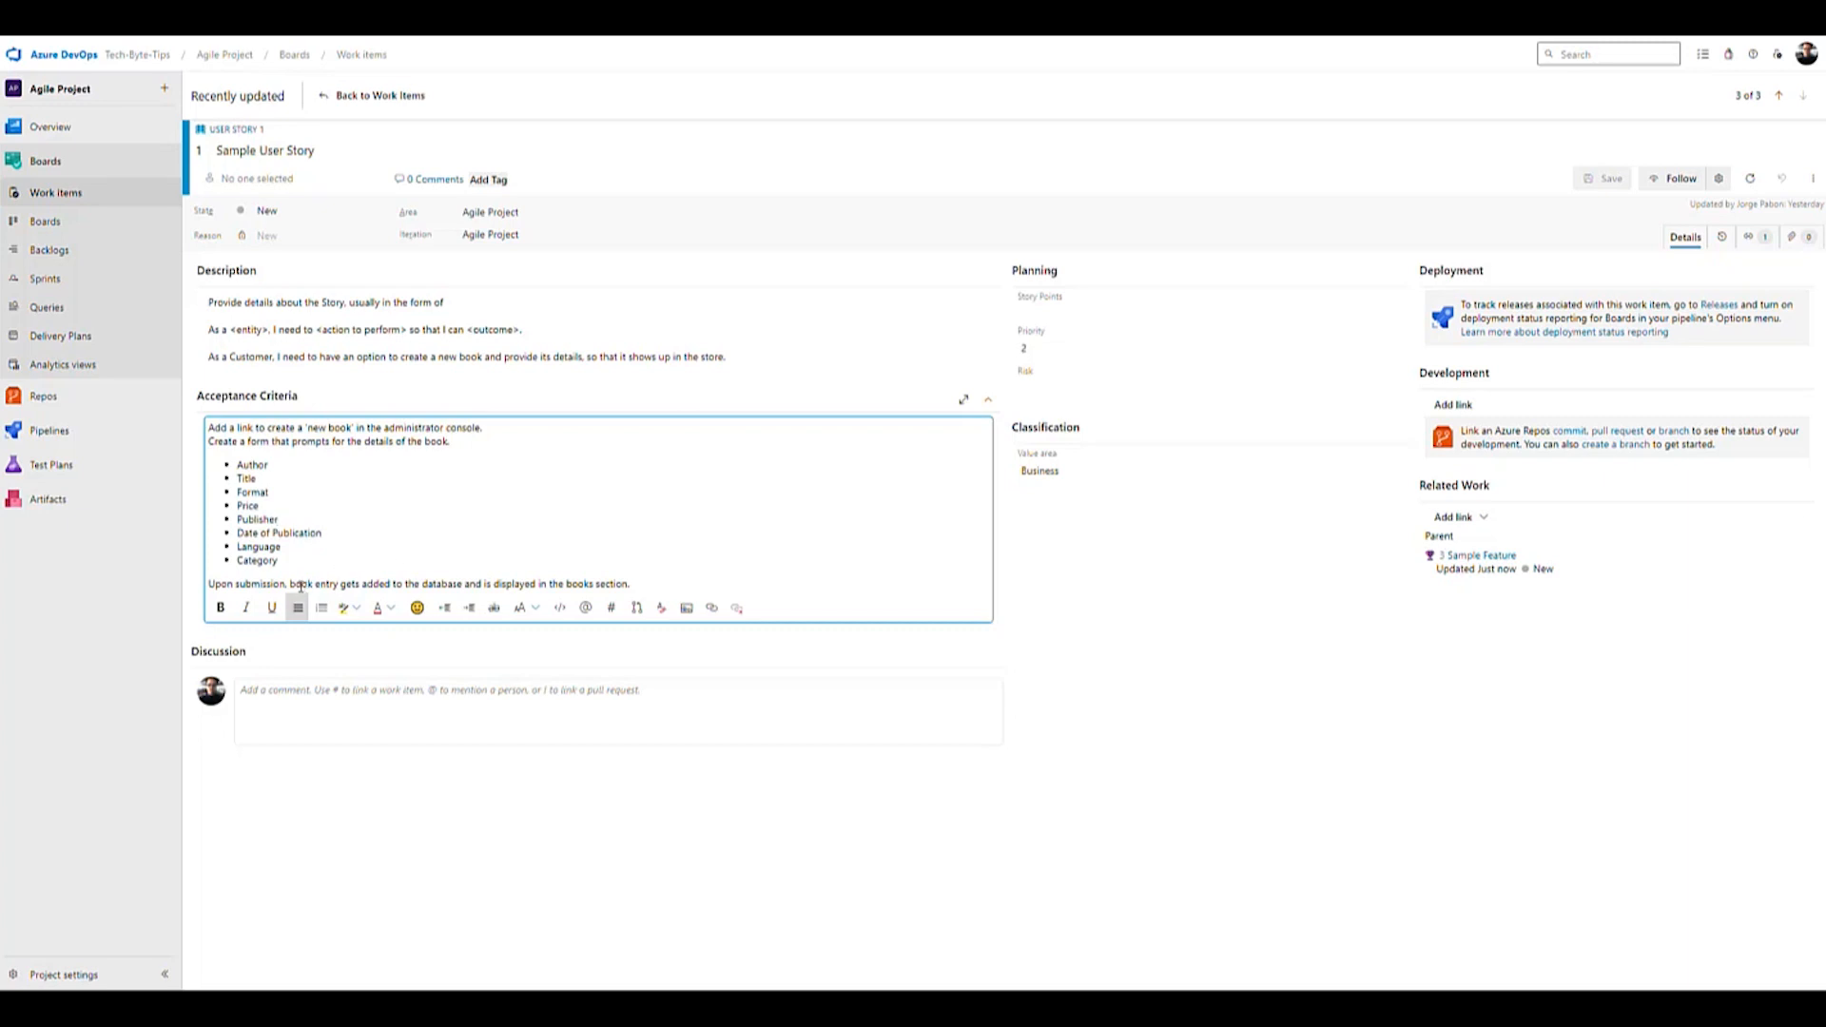
pyautogui.moveTo(463, 584); pyautogui.dragTo(326, 584)
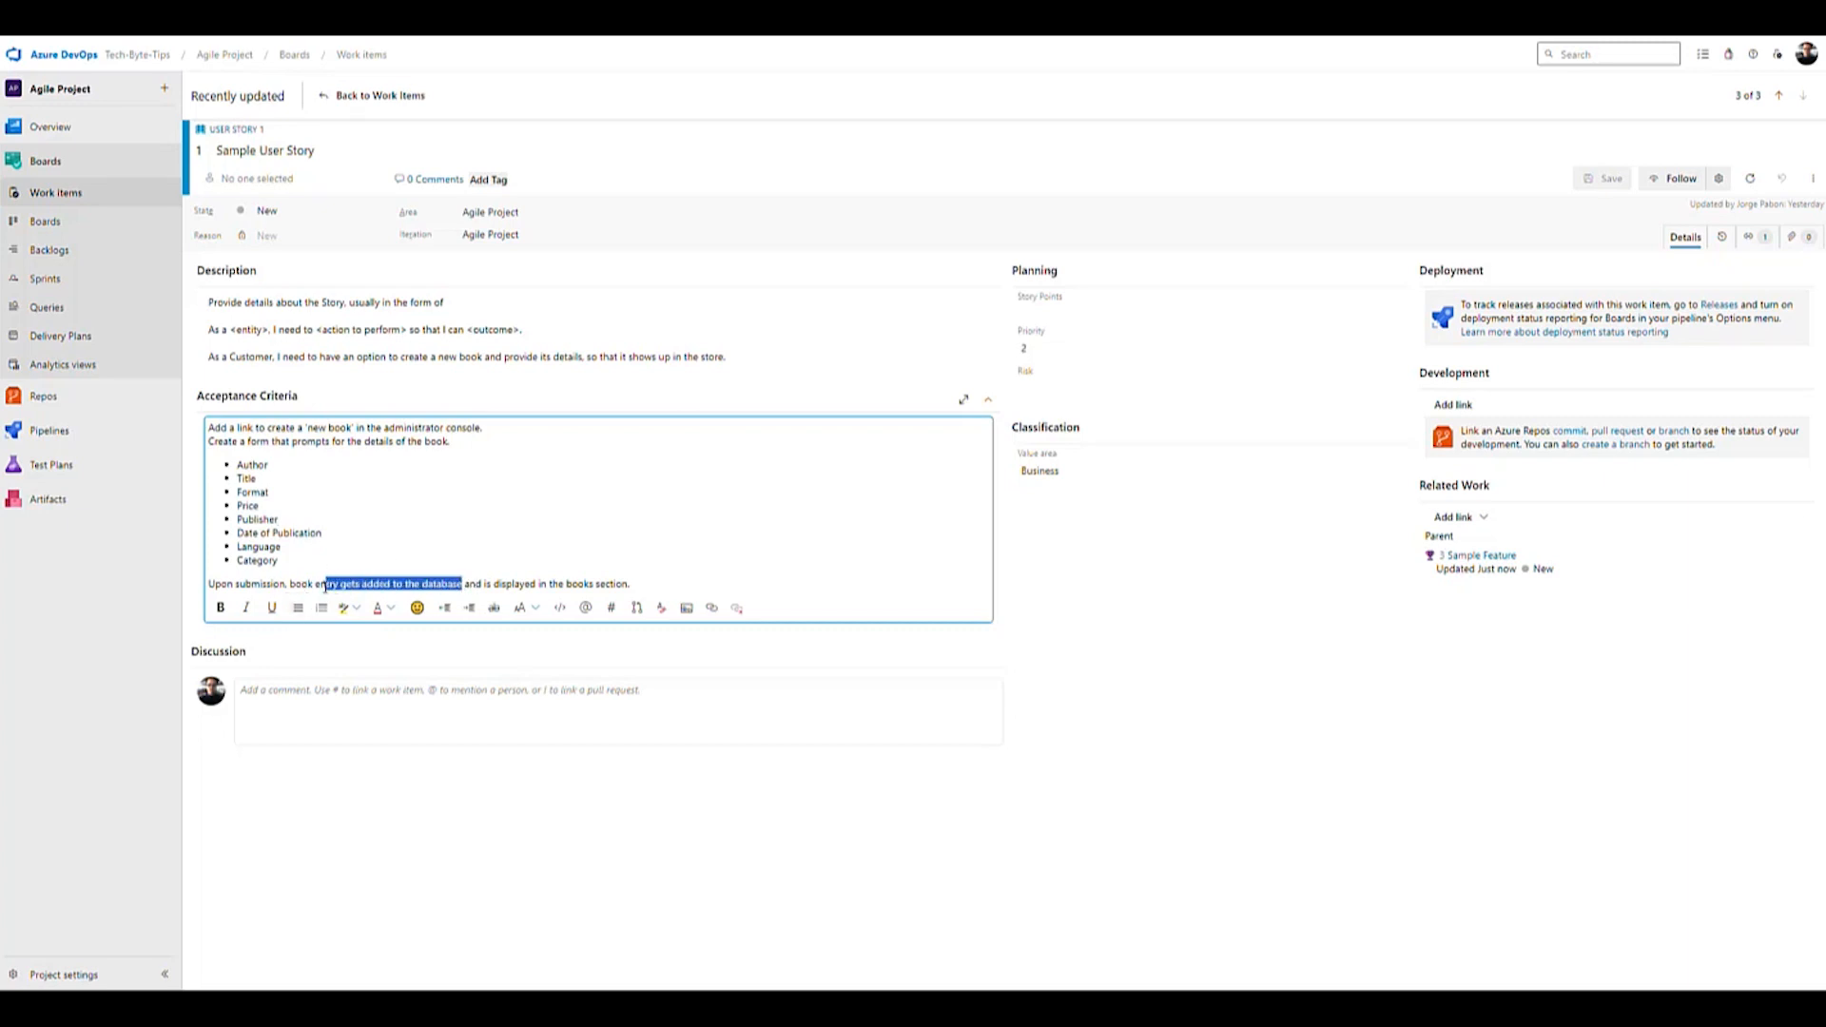
pyautogui.moveTo(632, 584); pyautogui.dragTo(492, 586)
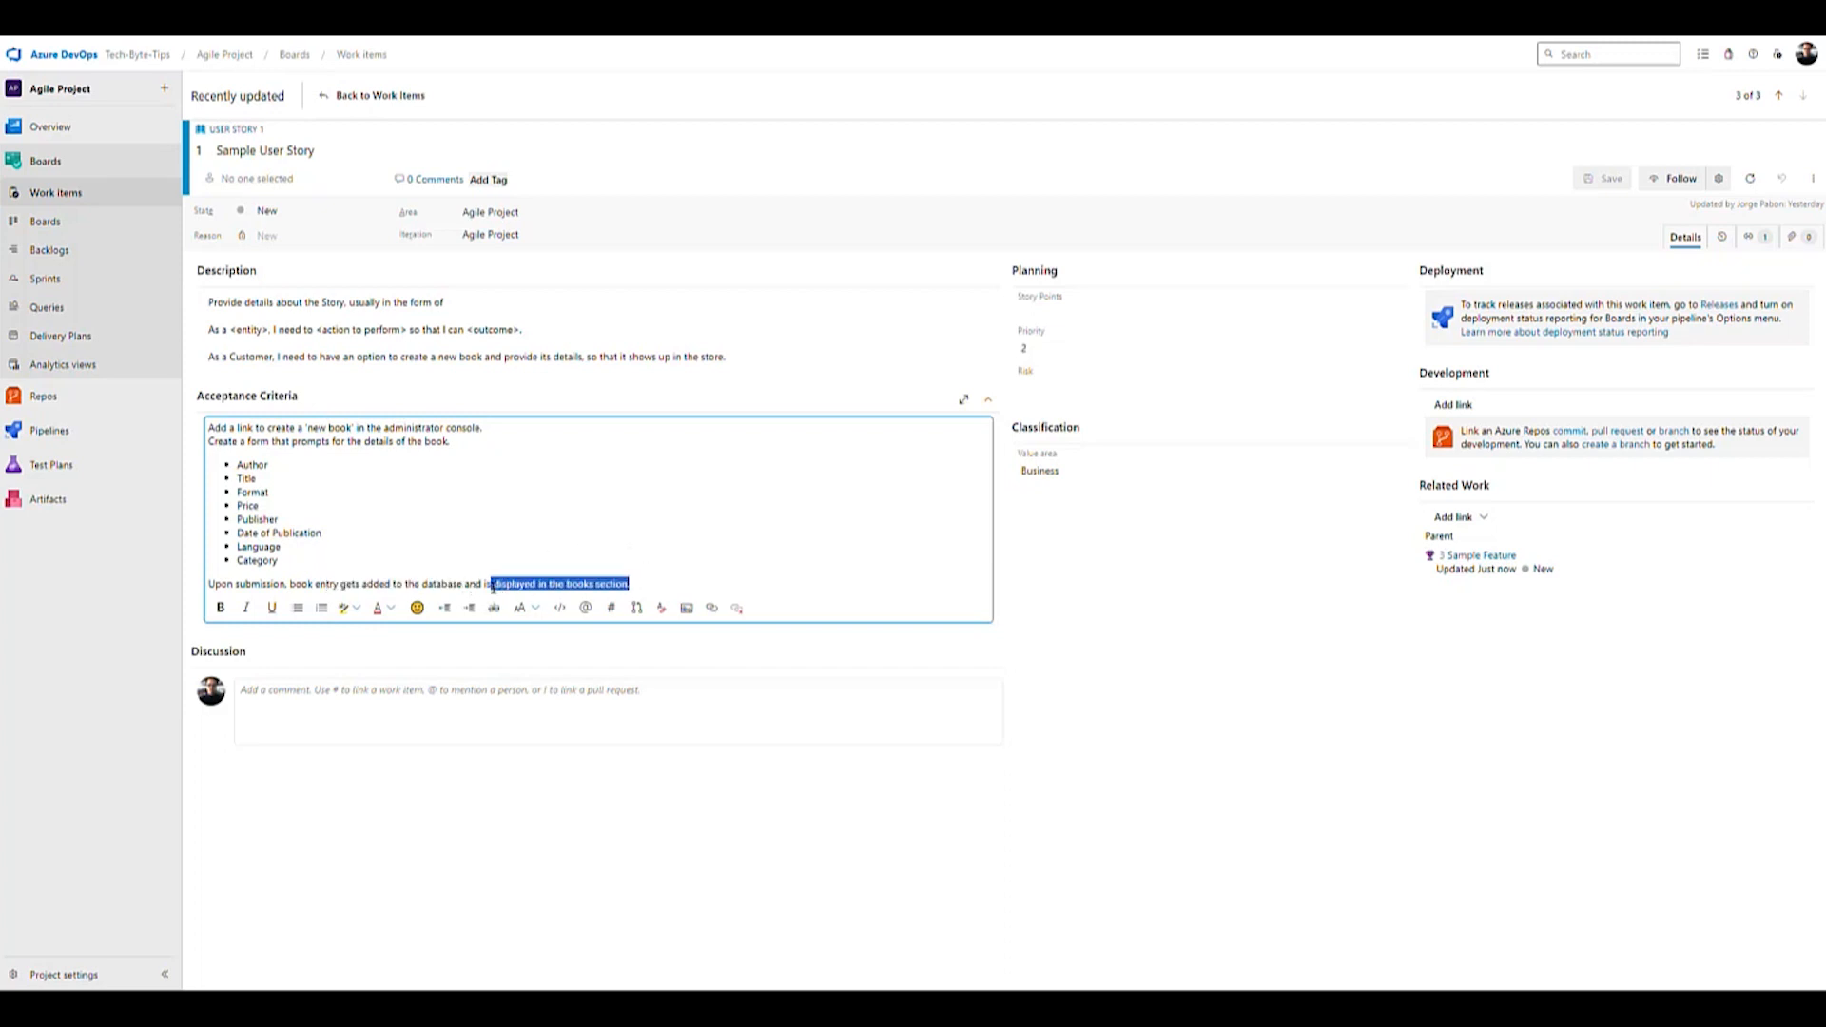
pyautogui.click(641, 586)
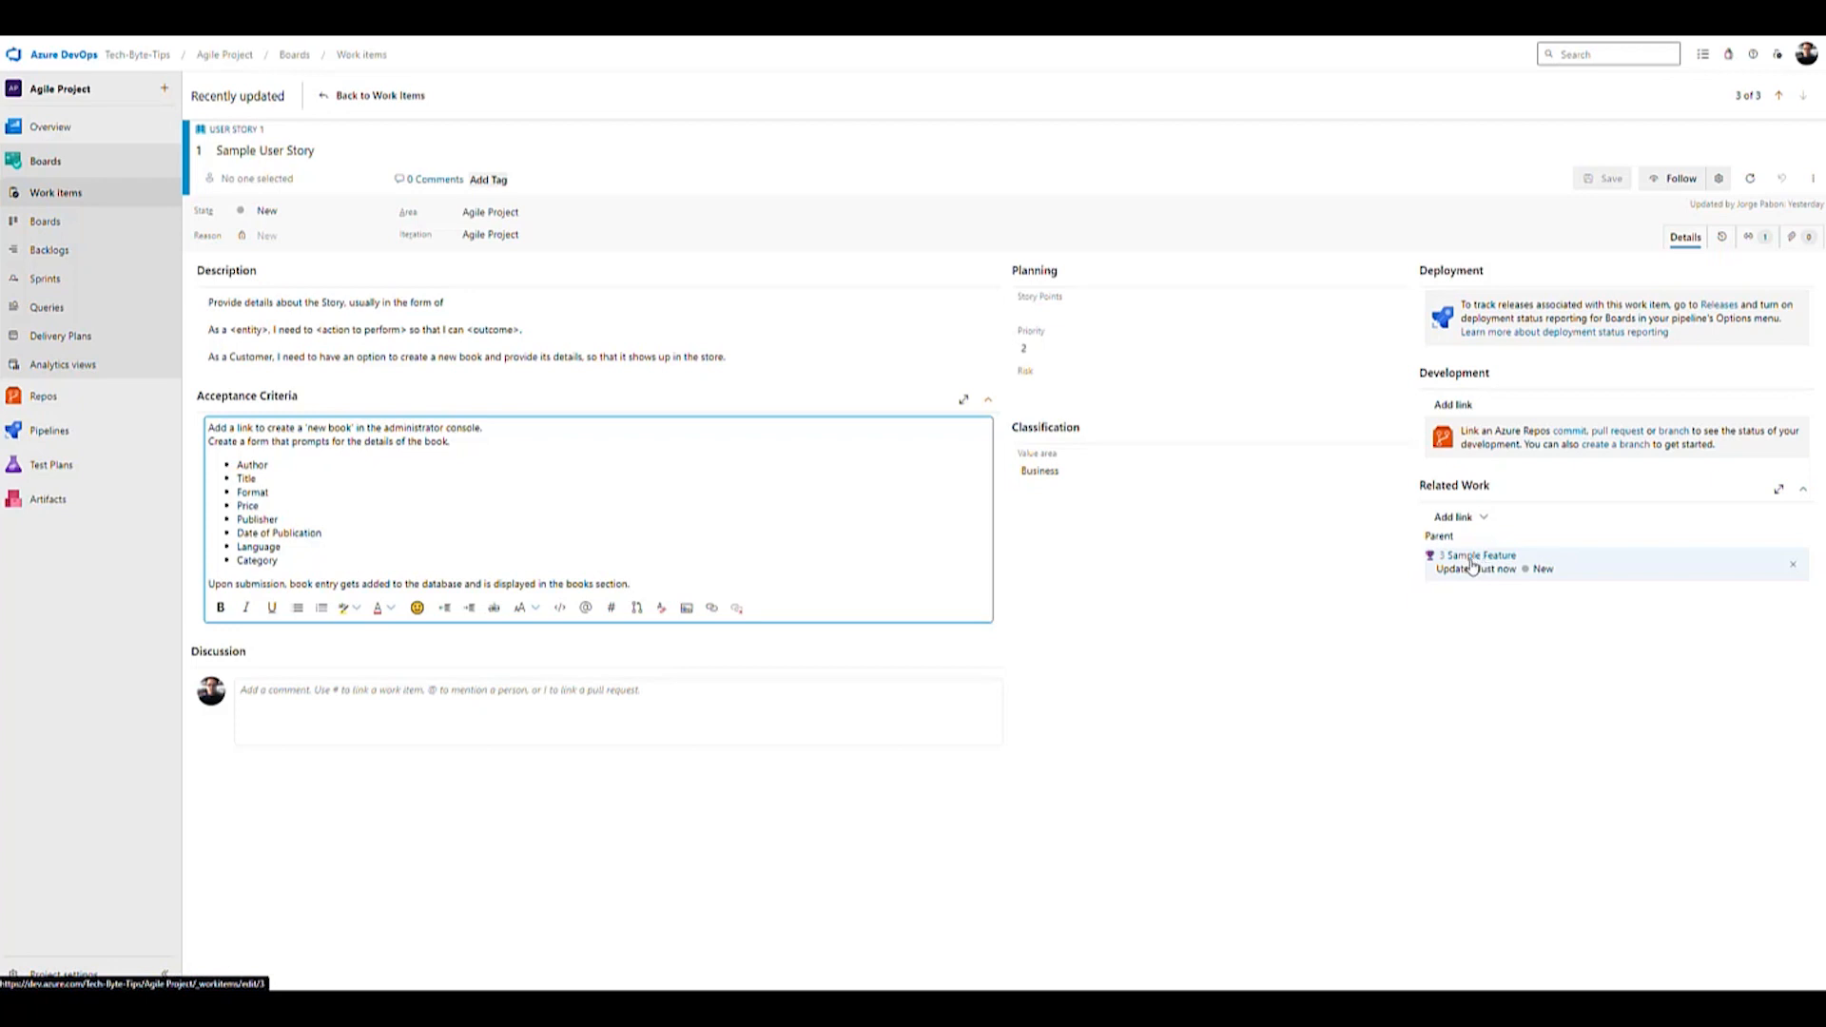
# Step: Return to the work item list and open the Agile Project's board to view its columns and the Sample User Story card
pyautogui.click(322, 99)
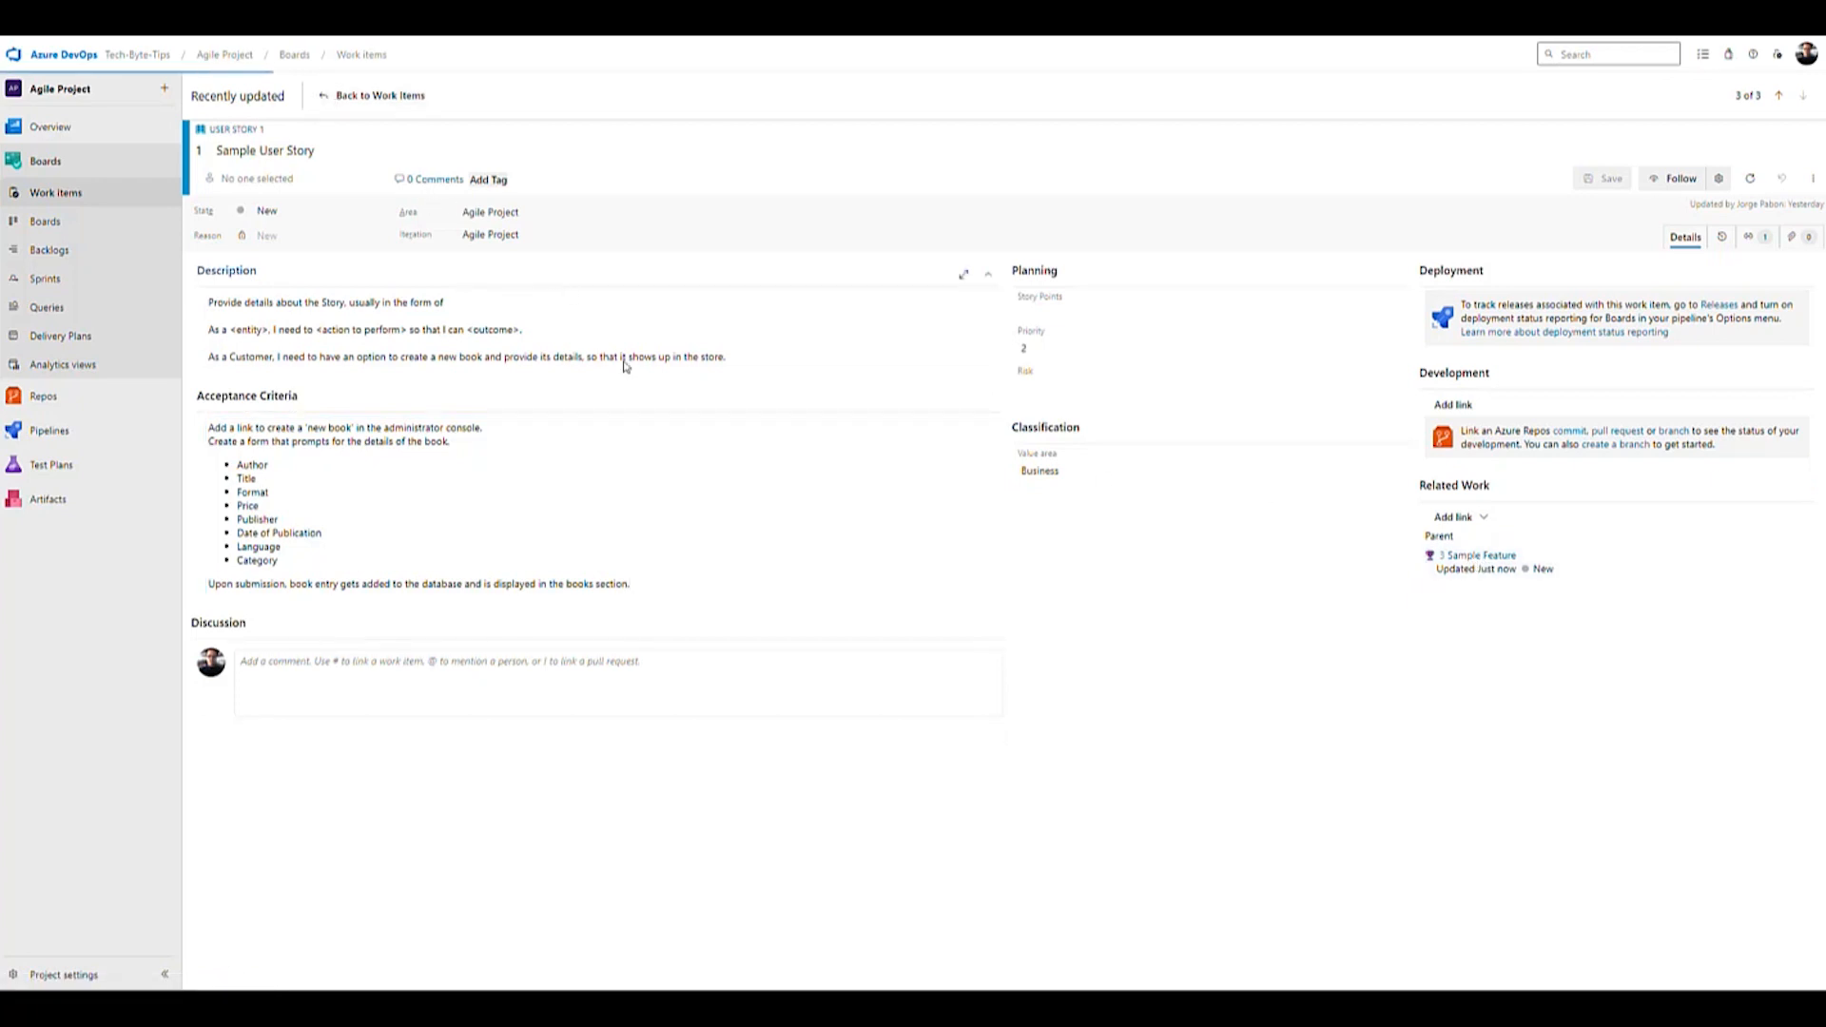
pyautogui.rightClick(344, 310)
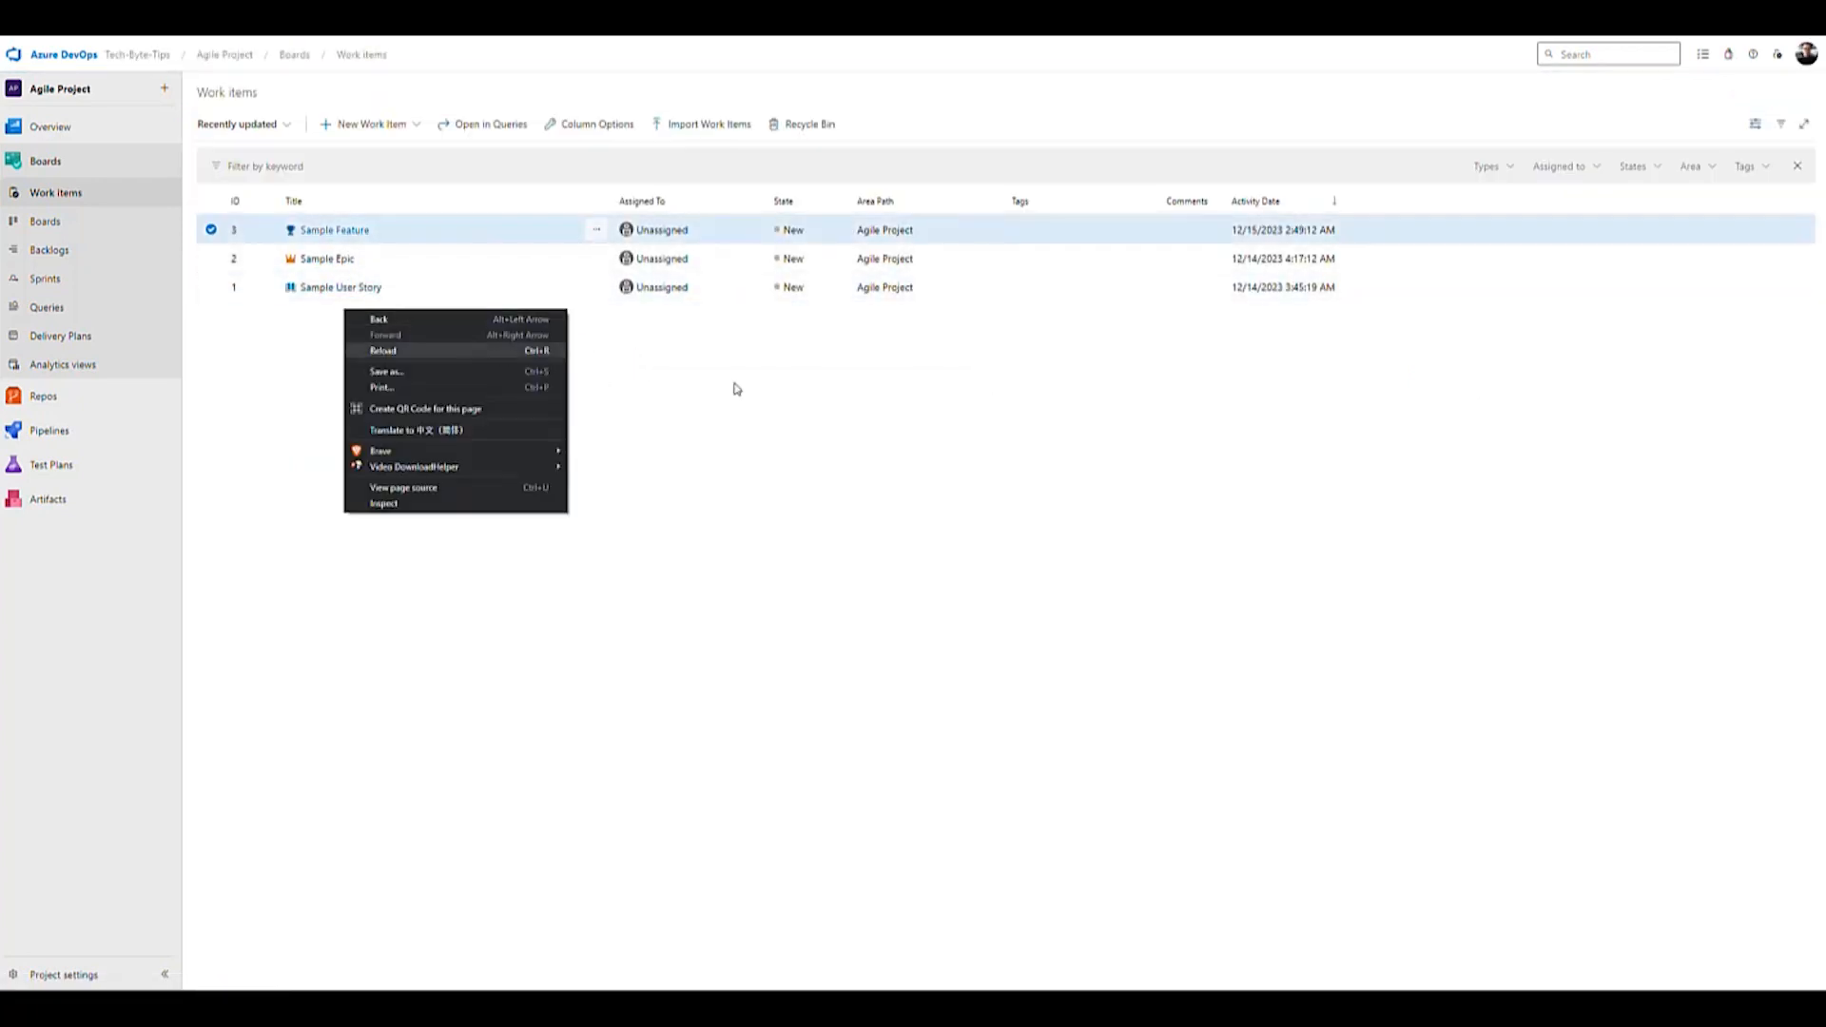
pyautogui.click(837, 423)
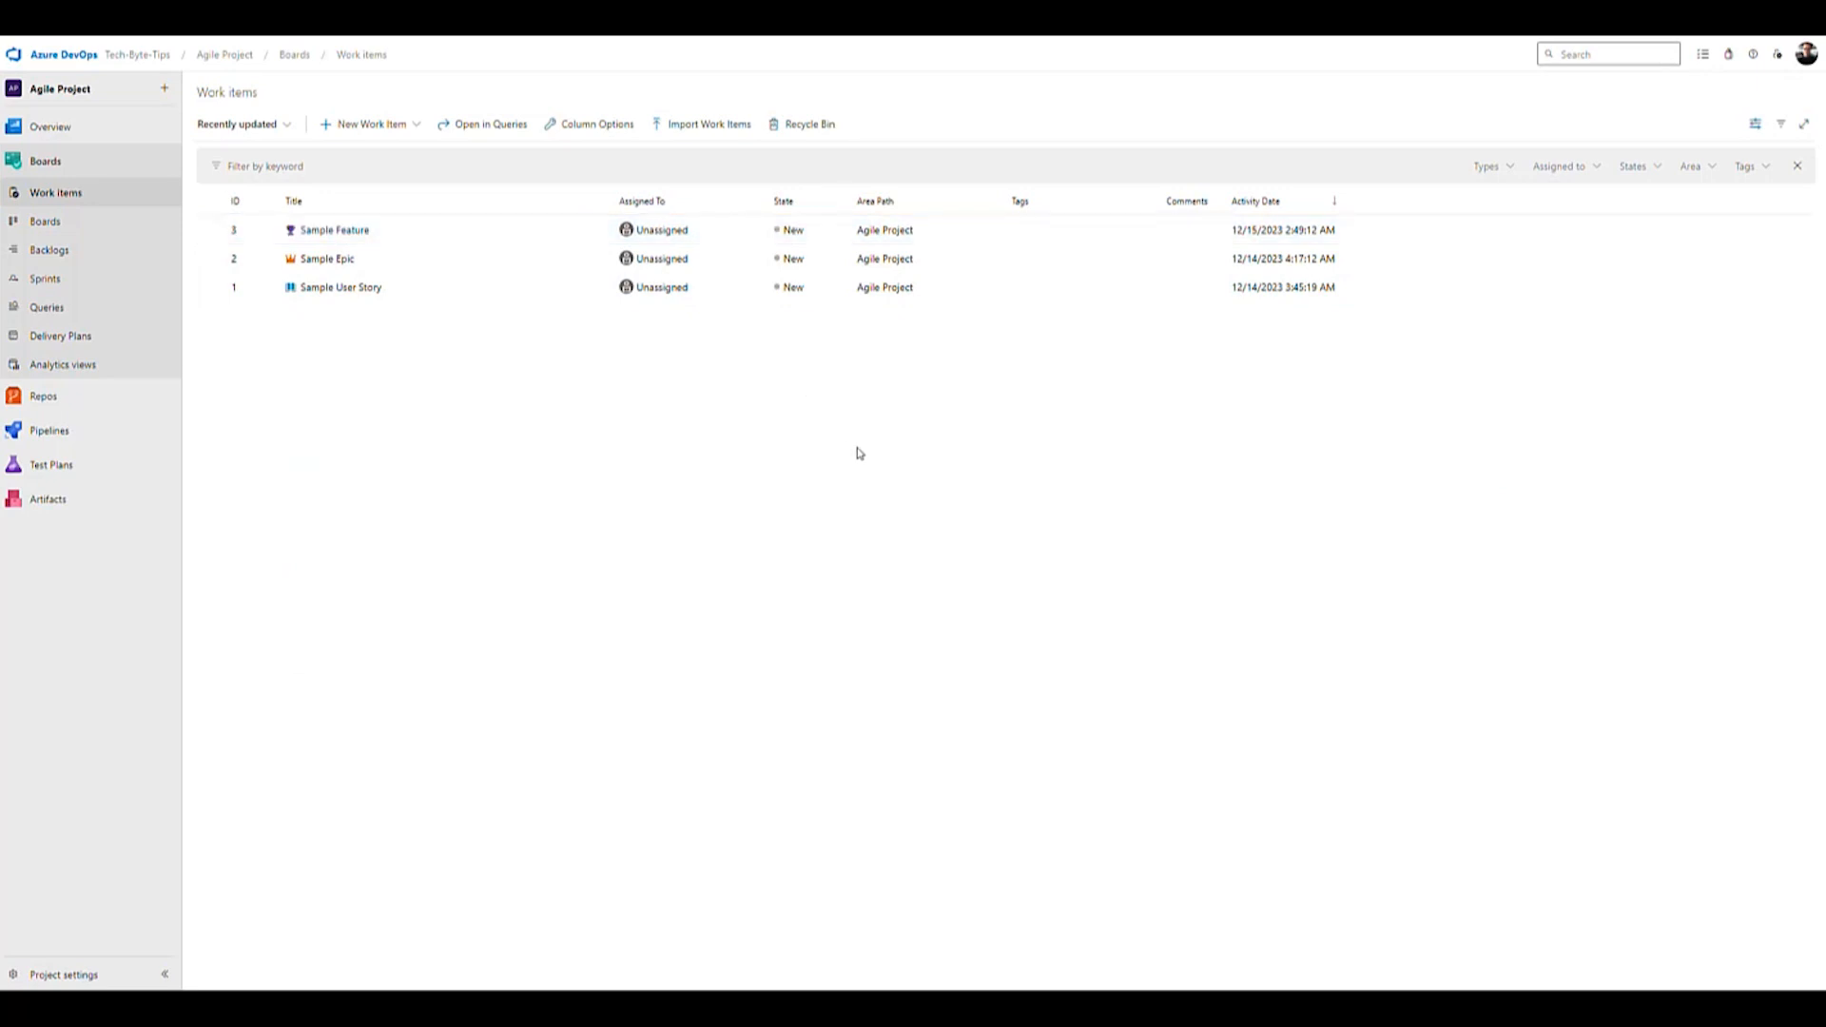
pyautogui.click(53, 225)
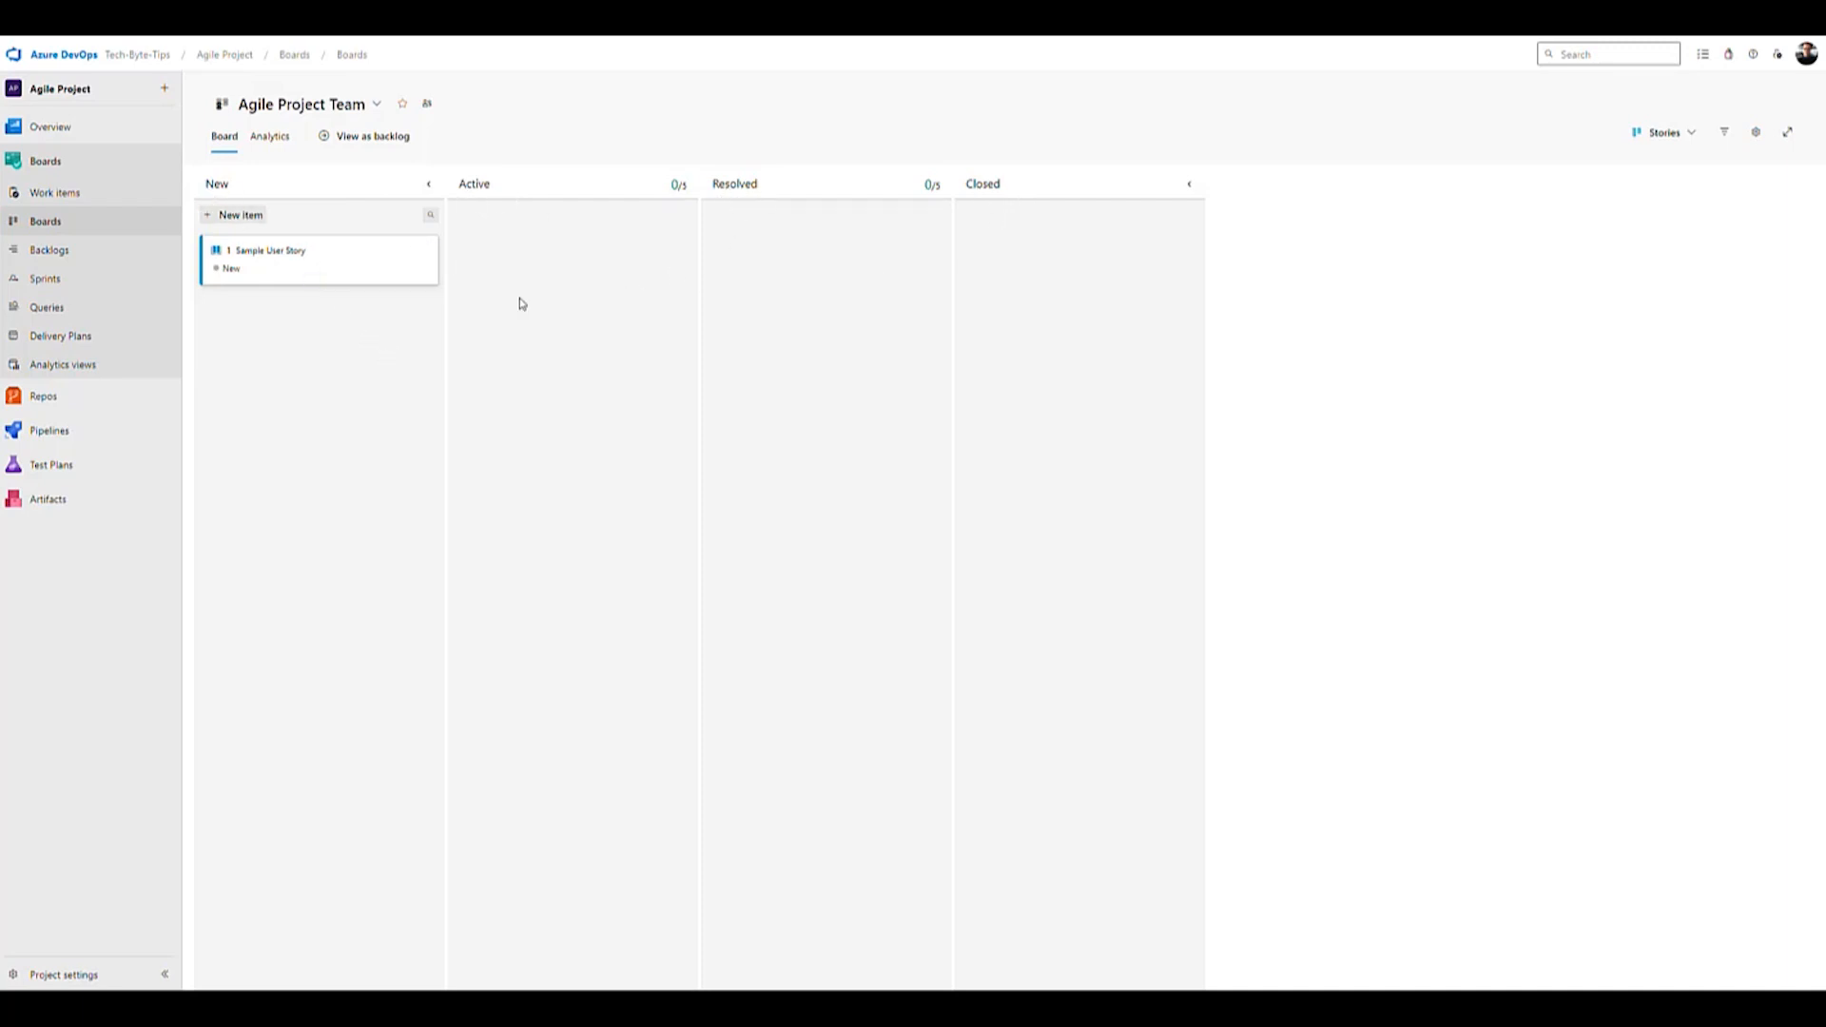
pyautogui.moveTo(327, 269); pyautogui.dragTo(378, 266)
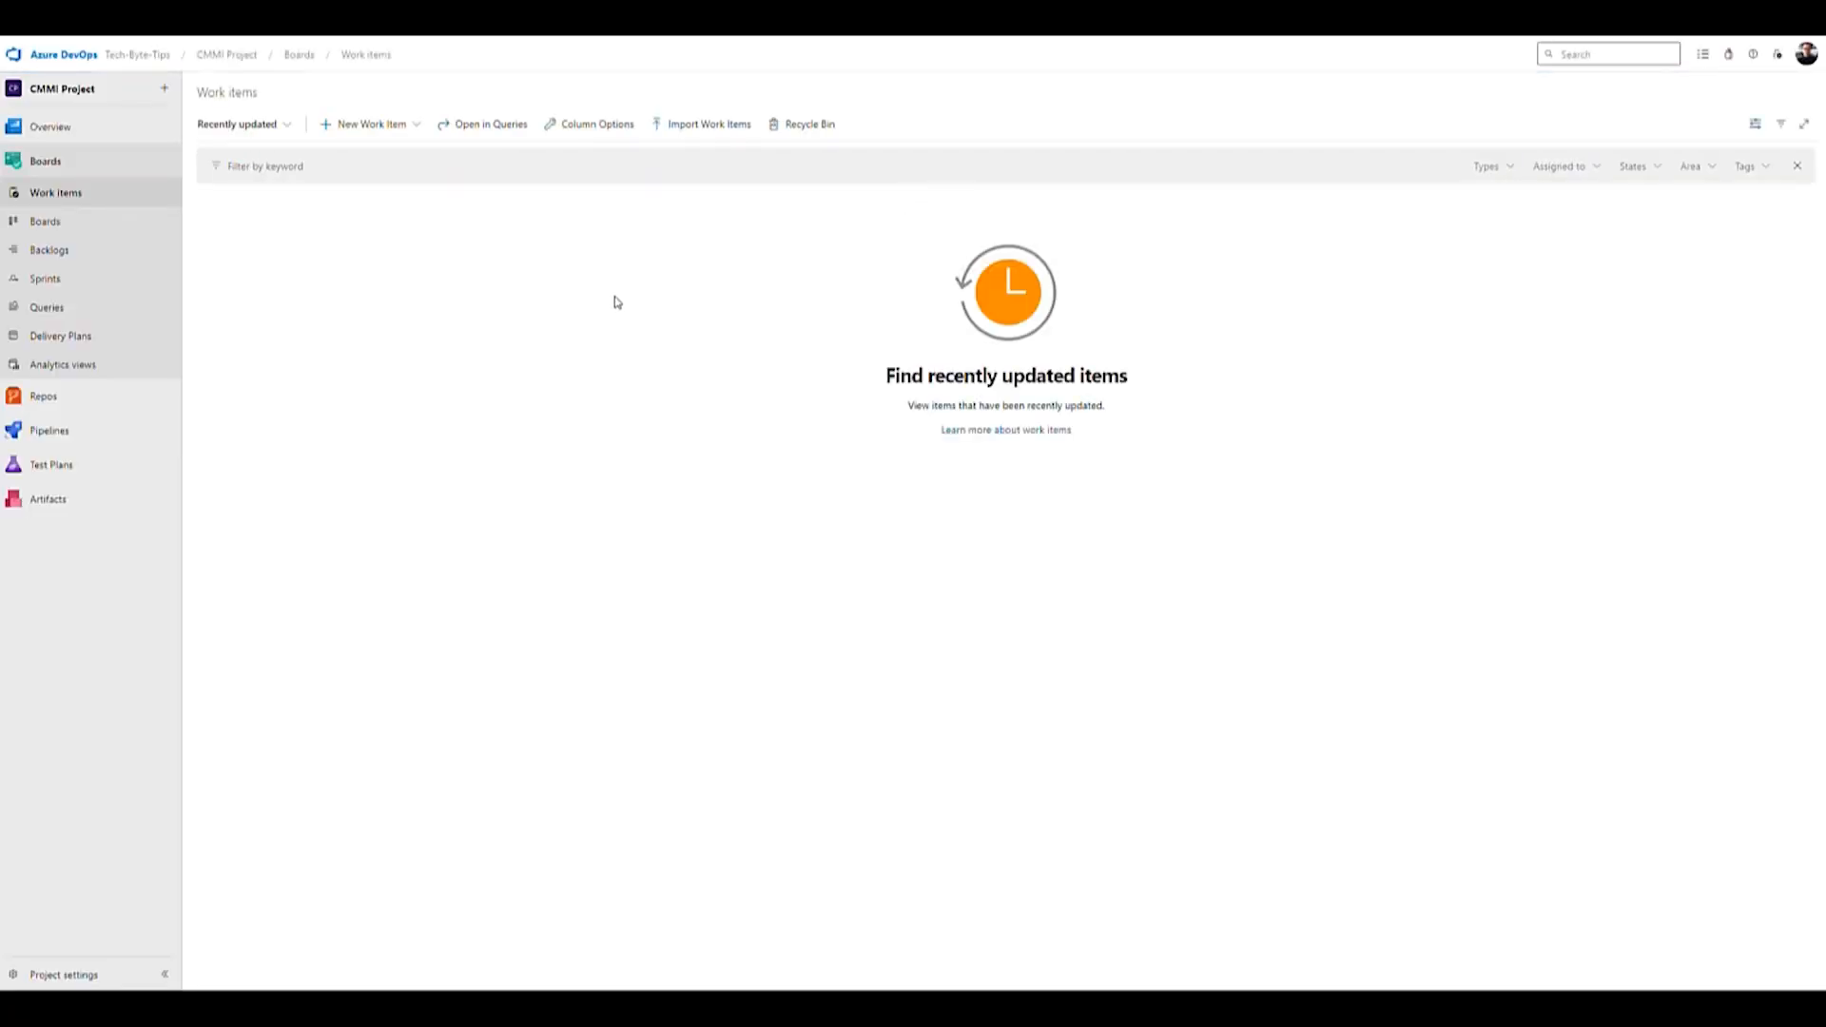
# Step: Review the work item types that can be created in the CMMI Project, and open that project's board
pyautogui.click(68, 166)
pyautogui.click(71, 198)
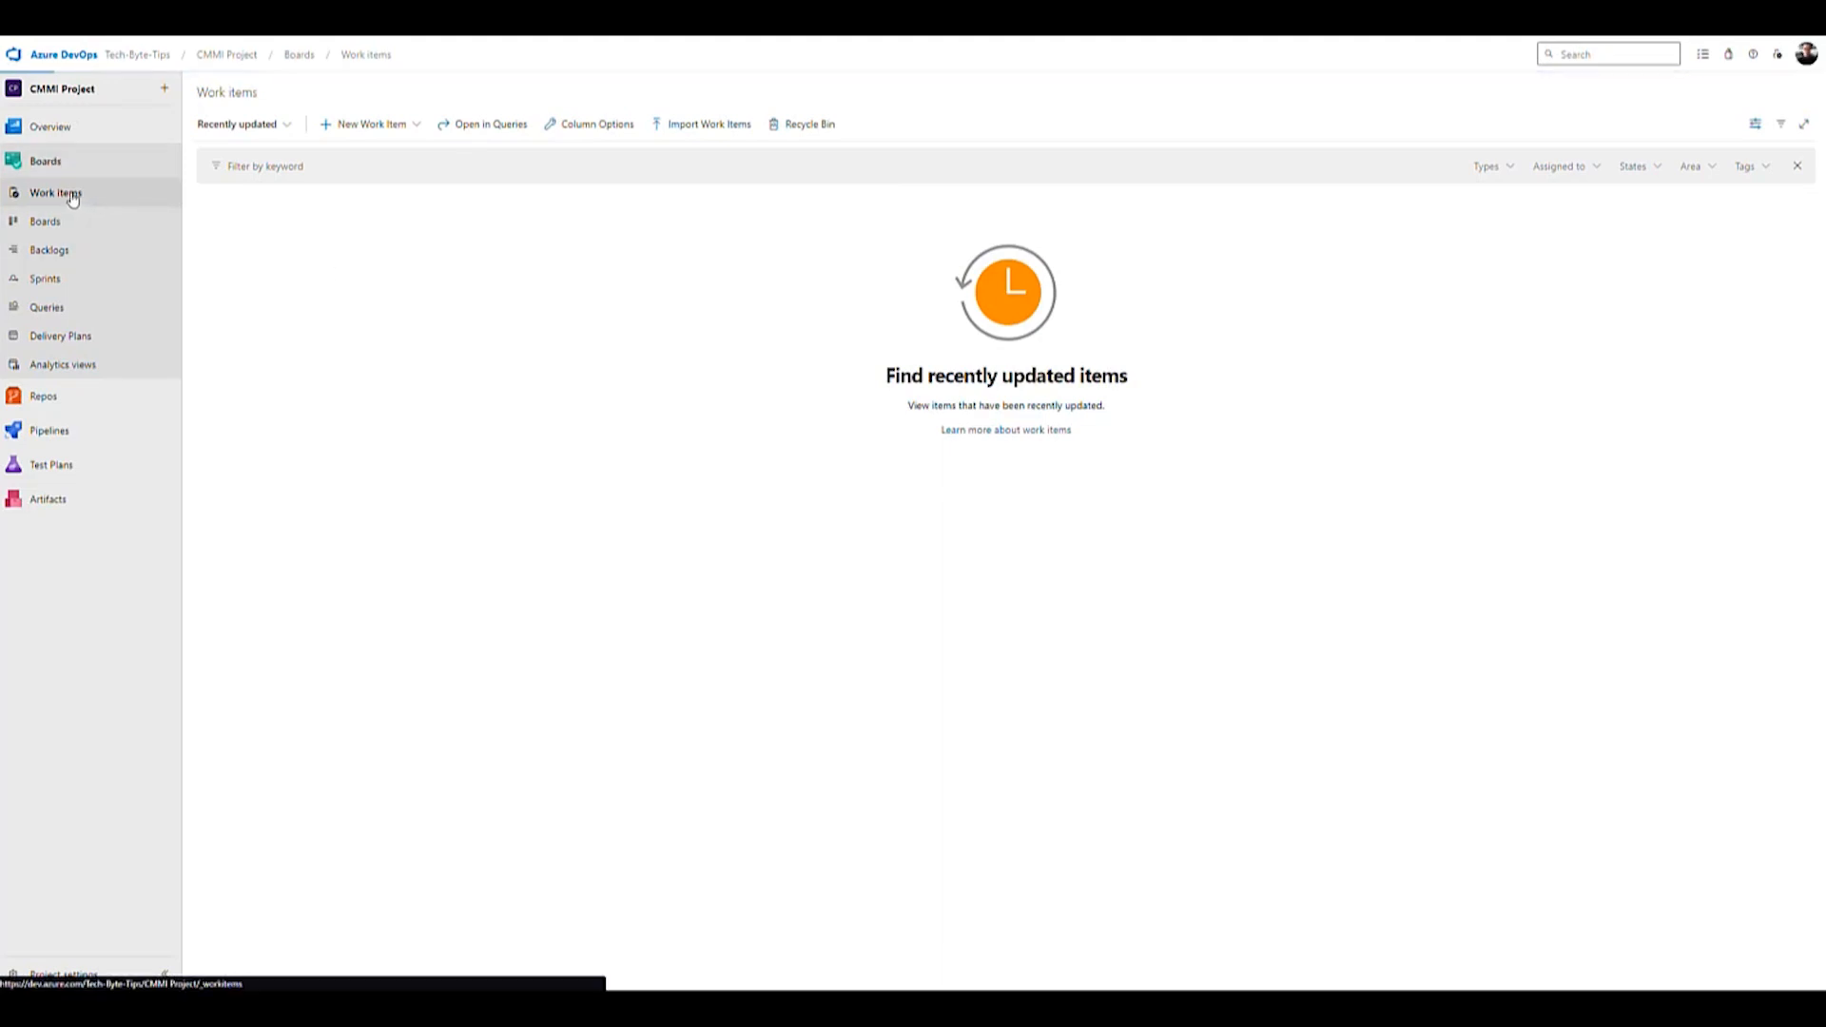
pyautogui.click(385, 129)
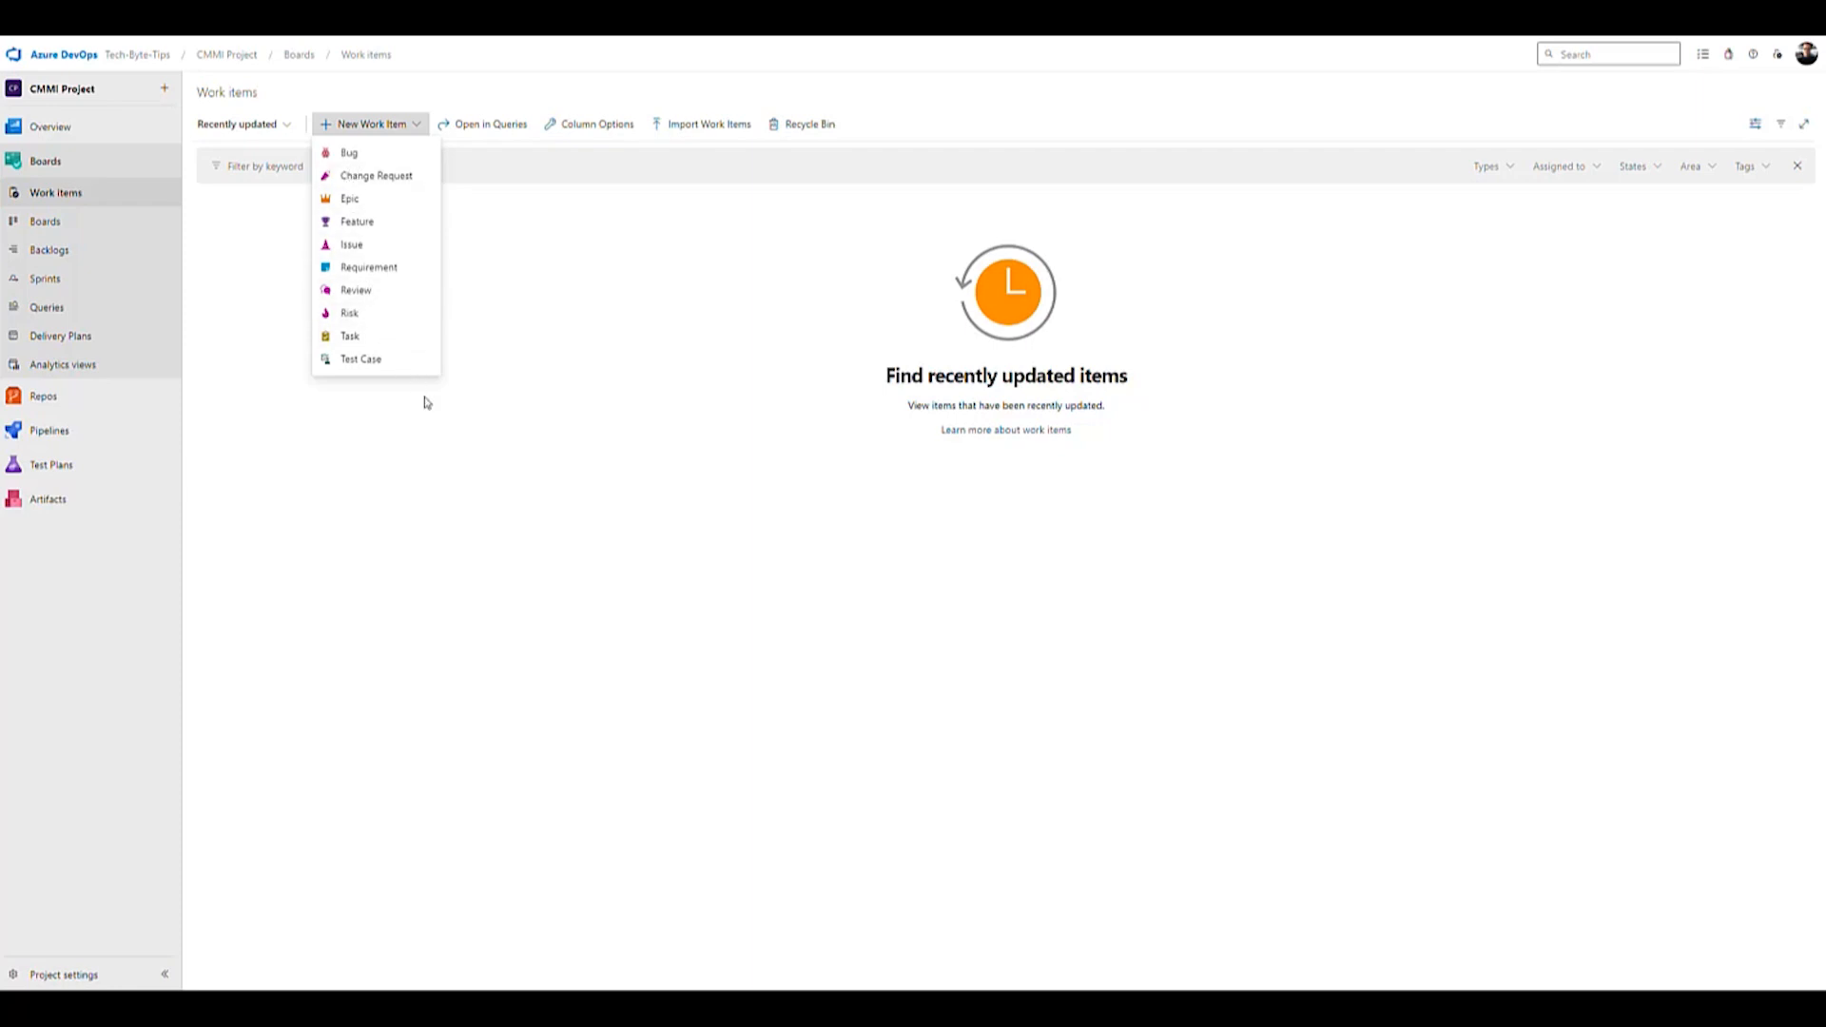
pyautogui.click(509, 471)
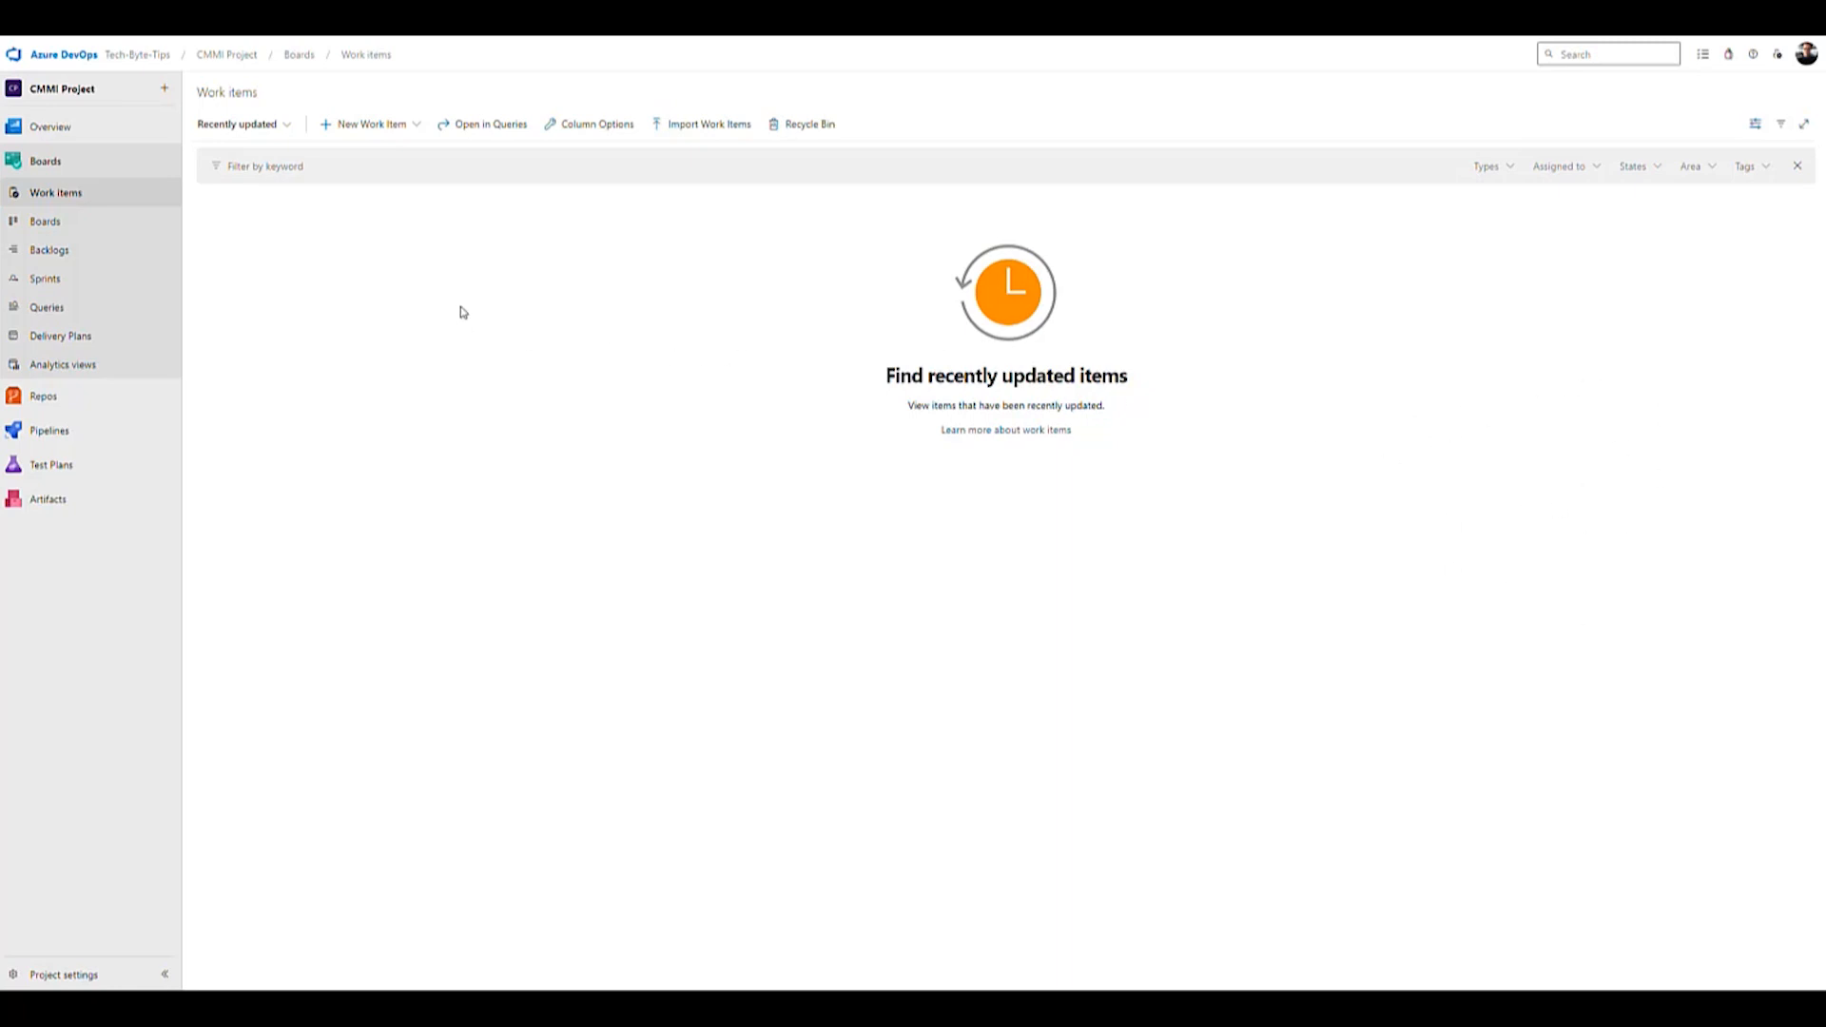
pyautogui.click(53, 229)
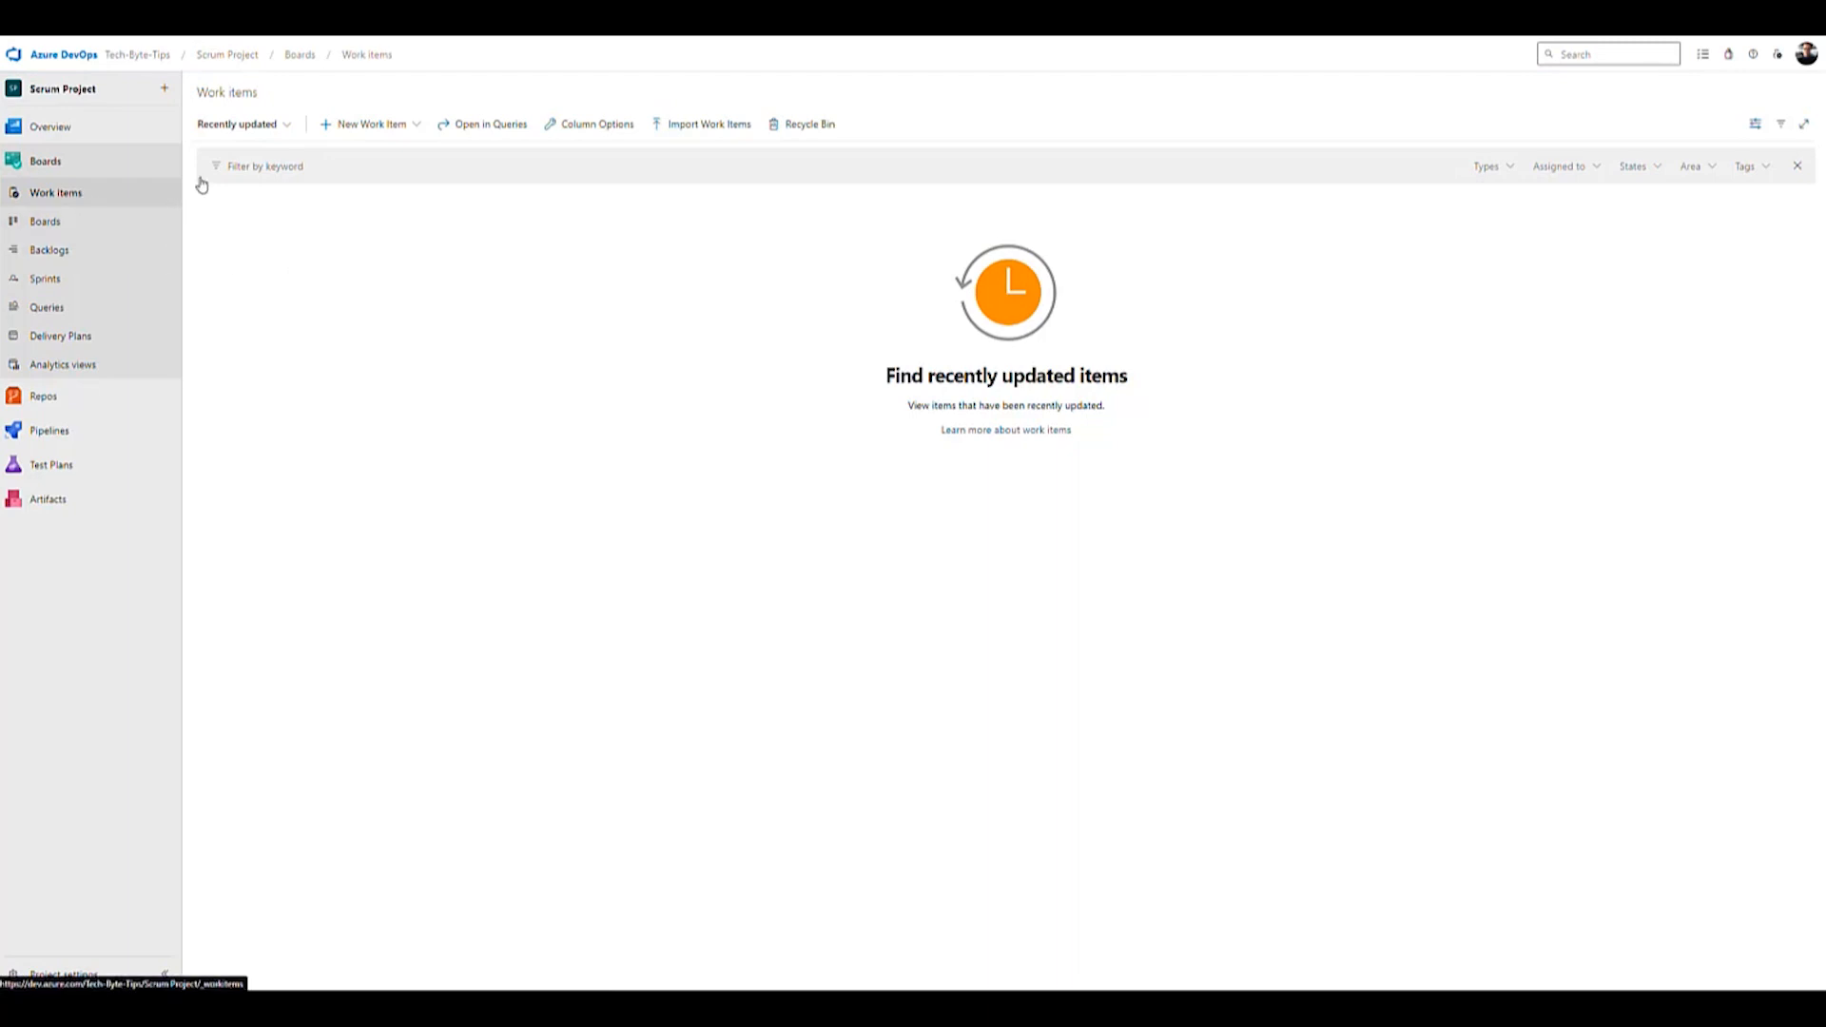
# Step: Review the work item types that can be created in the Scrum Project, and open that project's board
pyautogui.click(414, 124)
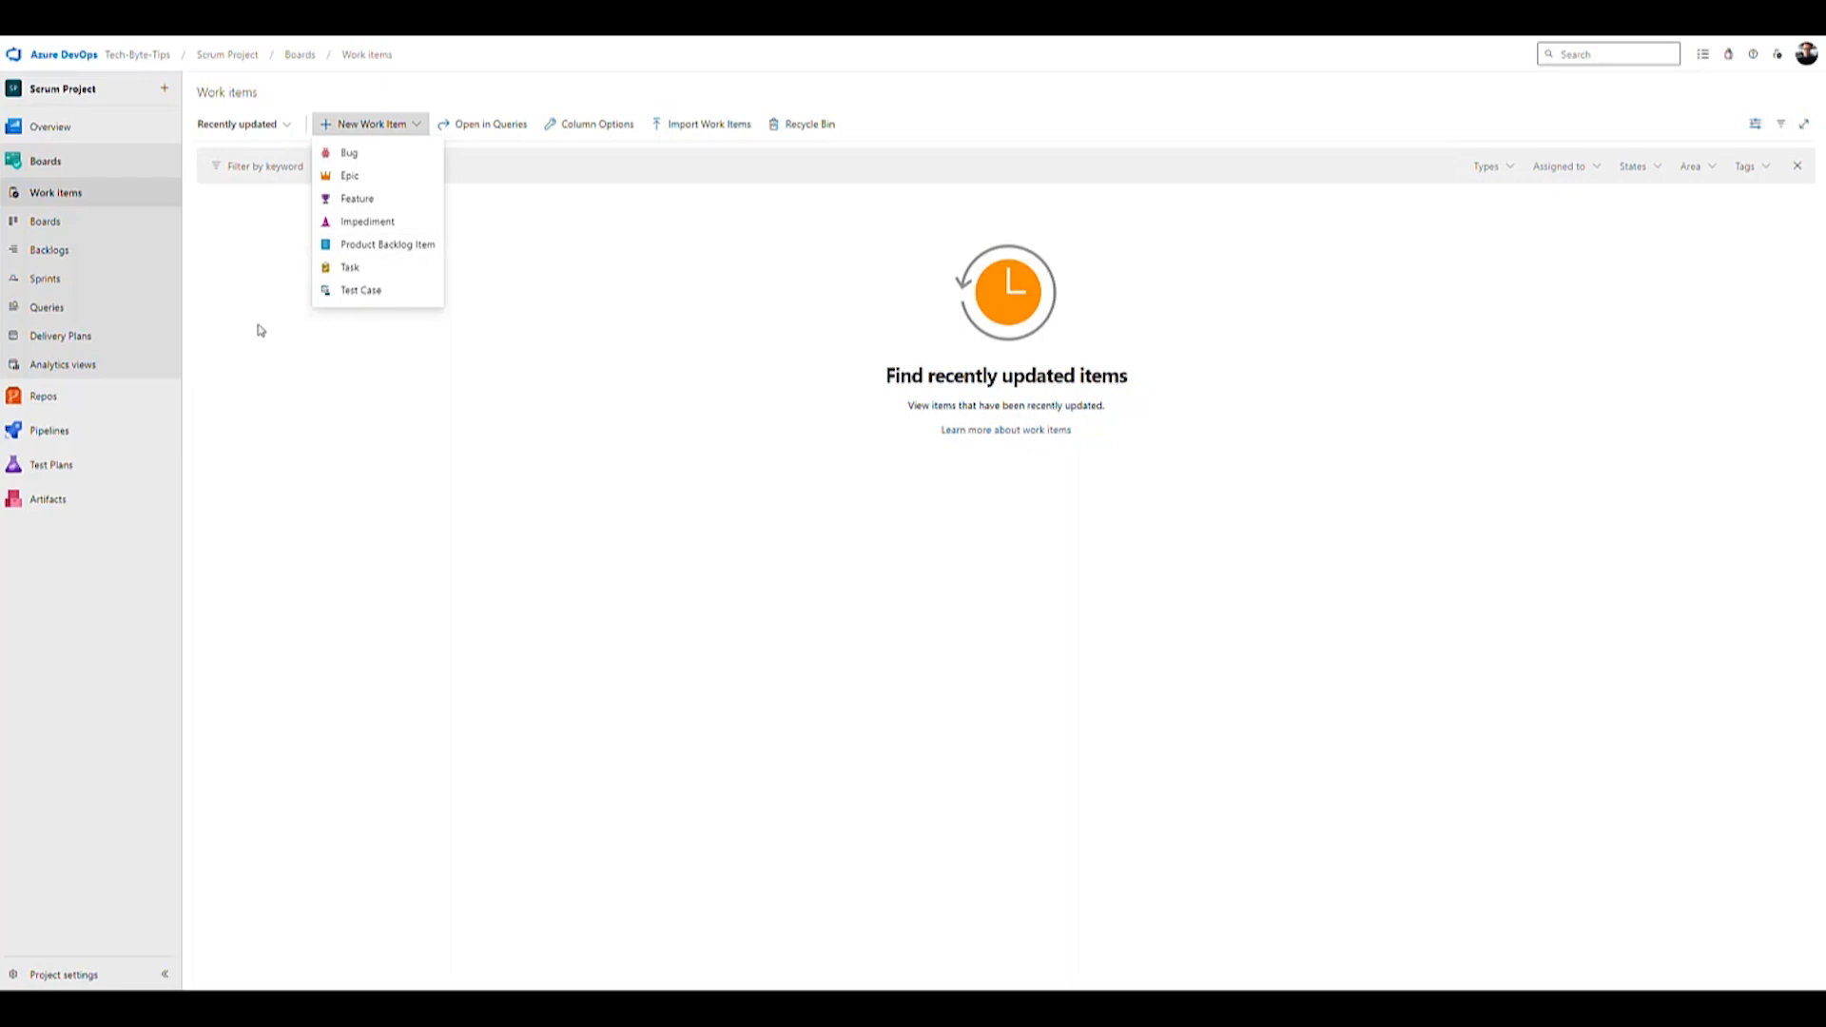
pyautogui.click(282, 386)
pyautogui.click(54, 228)
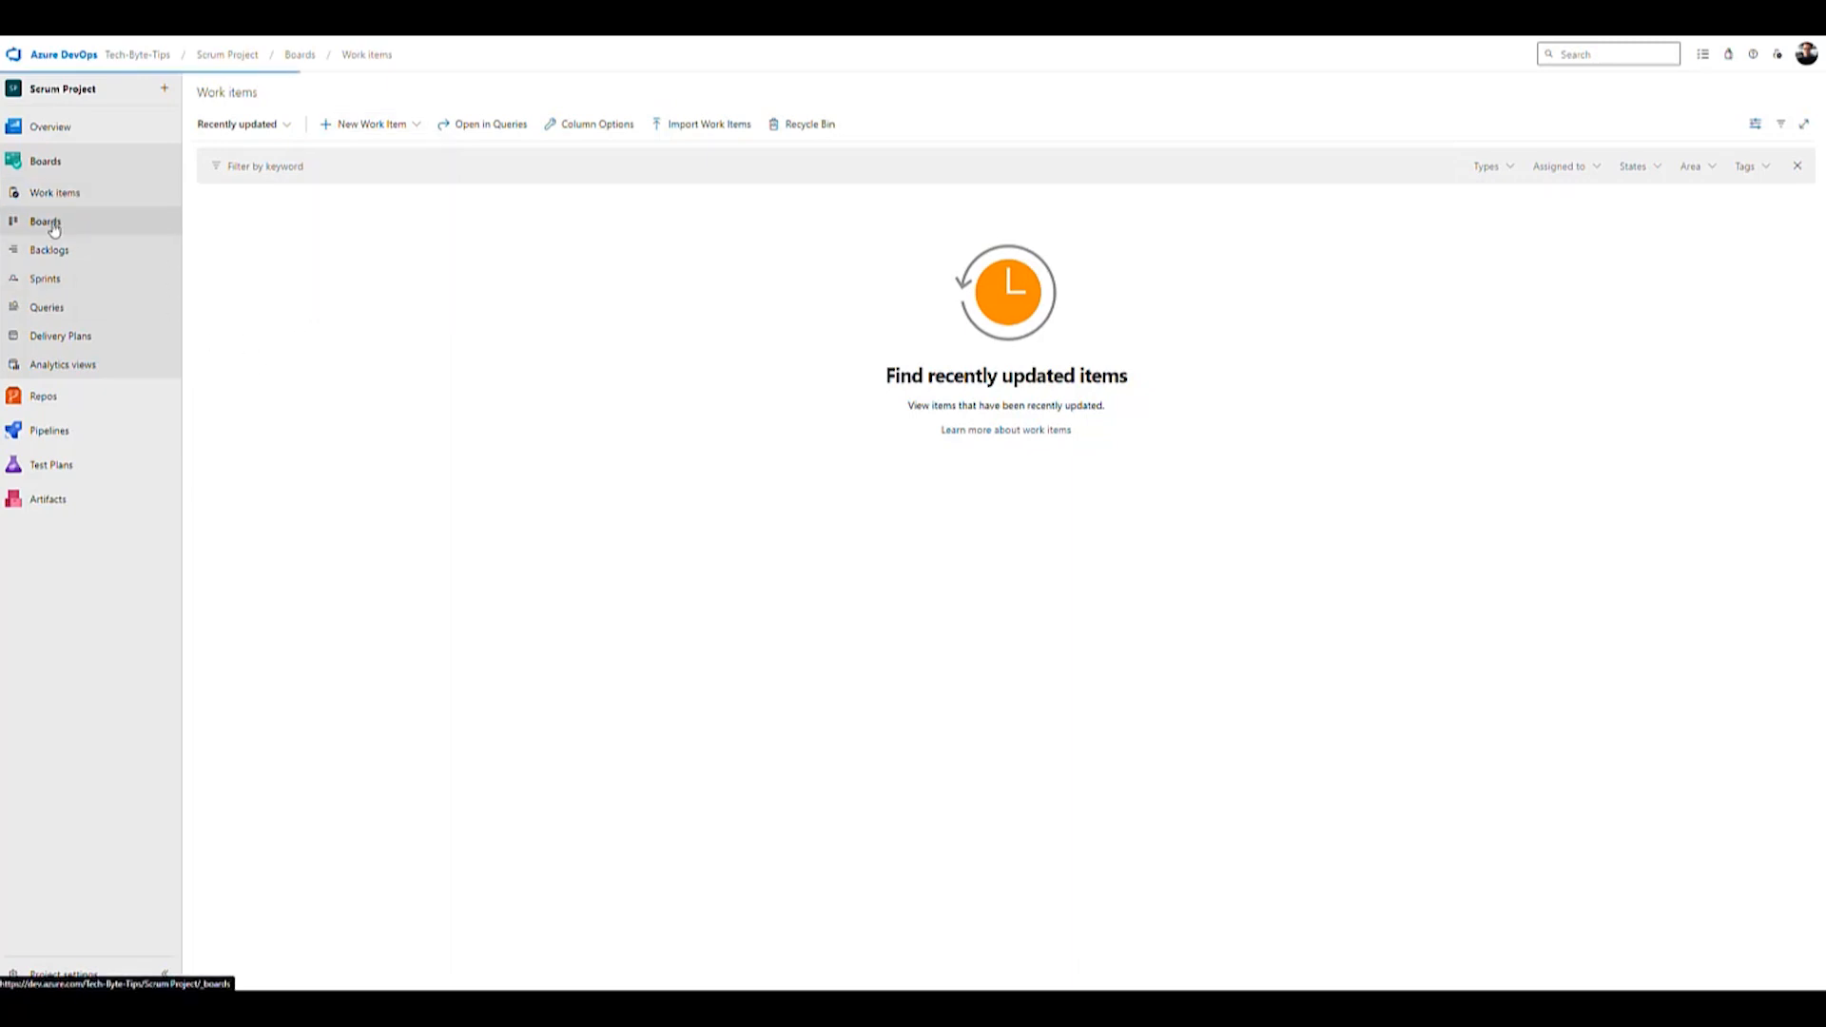